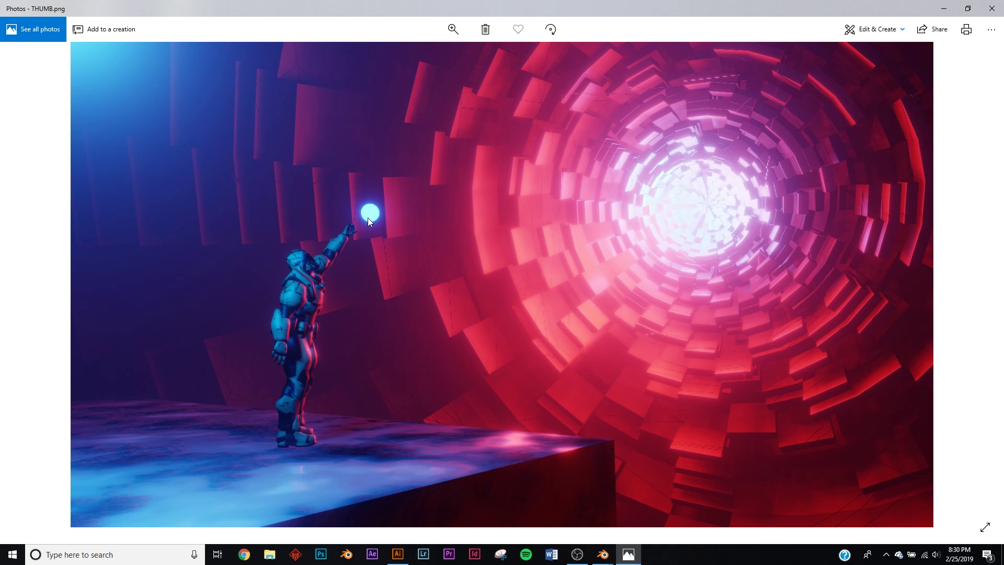
# - In Blender, switch the render engine to Eevee with Ambient Occlusion and Bloom enabled
pyautogui.click(944, 8)
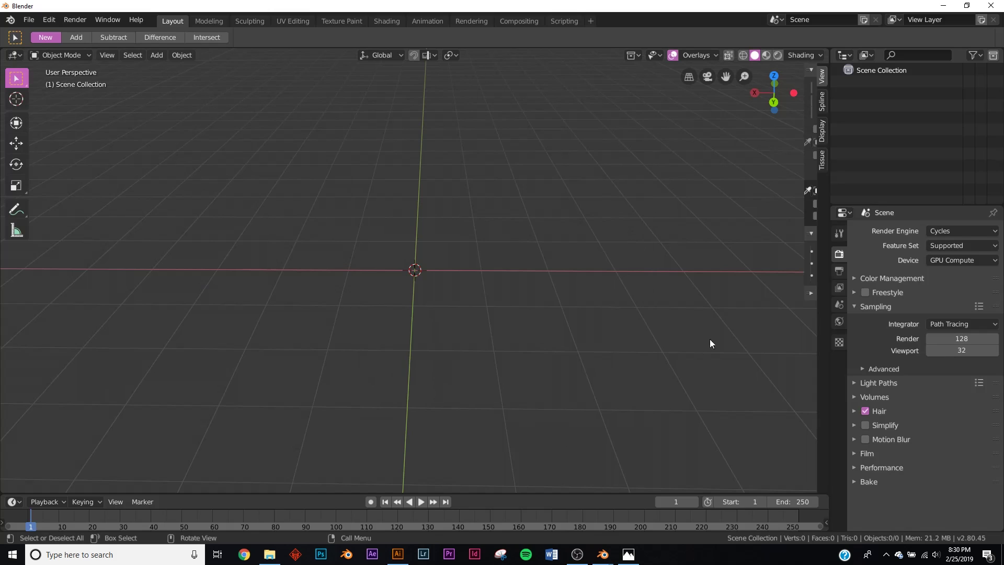
pyautogui.click(941, 228)
pyautogui.click(949, 246)
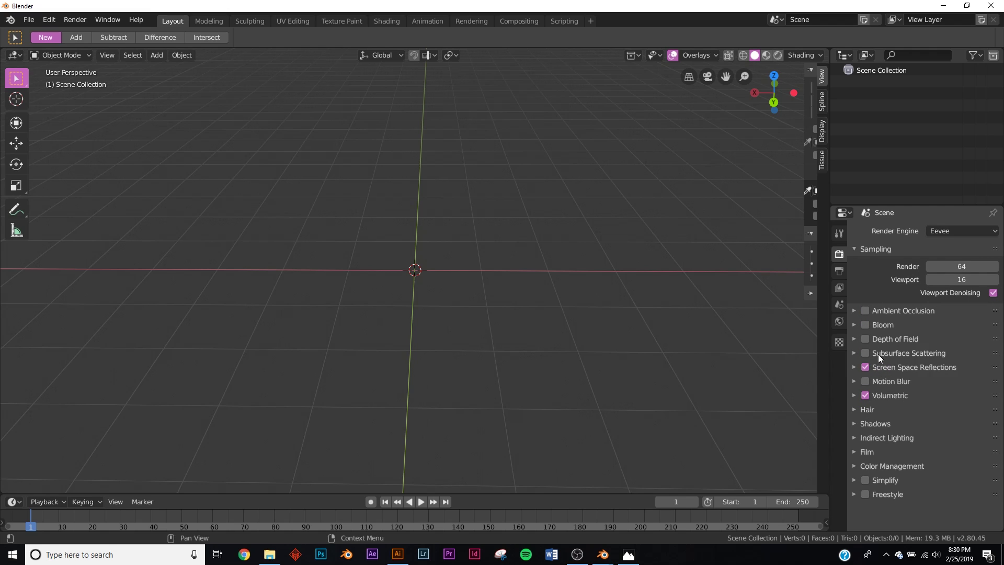
pyautogui.click(865, 310)
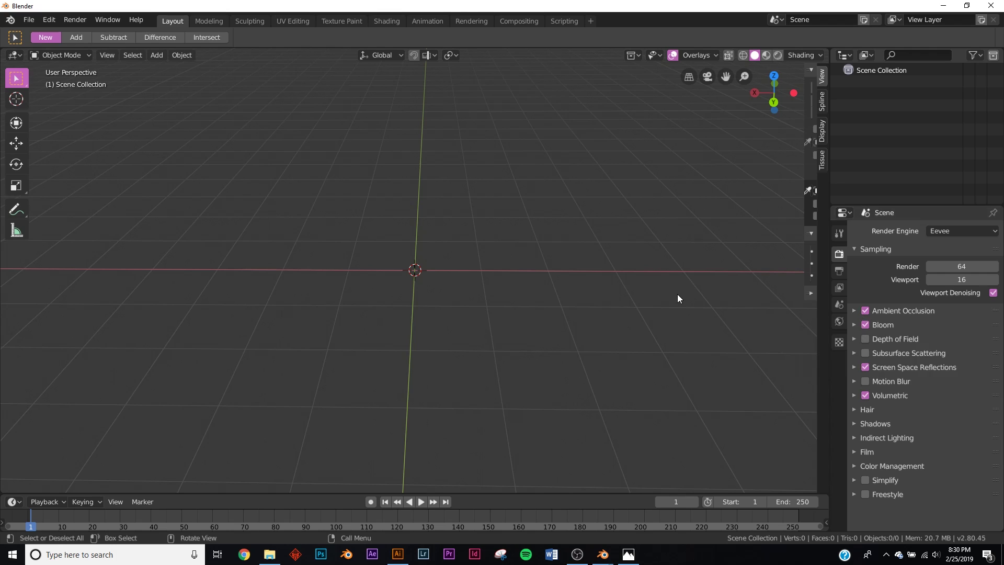
# - Set the scene's color management to the Filmic view transform with the Very High Contrast look
pyautogui.click(891, 466)
pyautogui.scroll(-4, 896, 450)
pyautogui.click(940, 420)
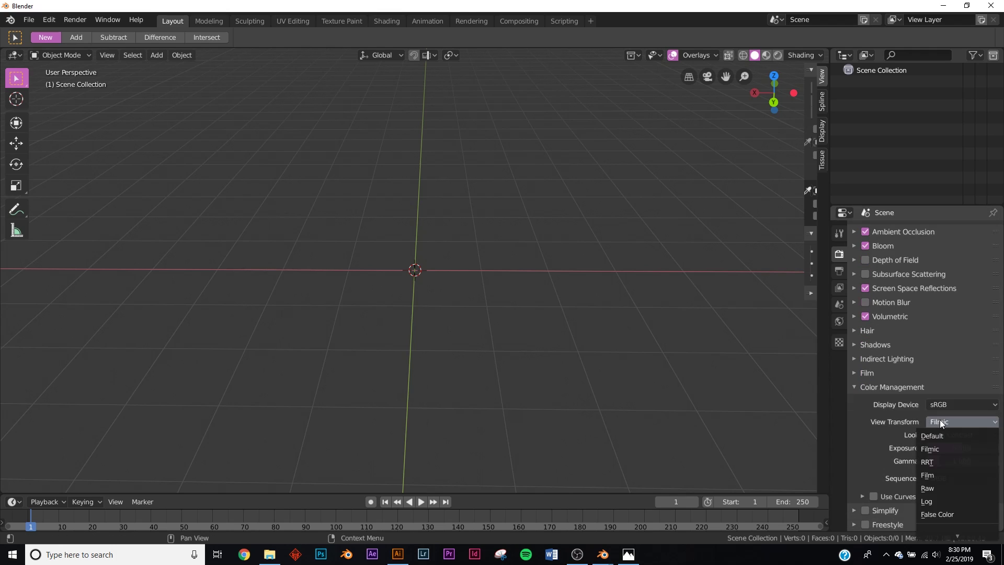
pyautogui.click(945, 427)
pyautogui.click(945, 434)
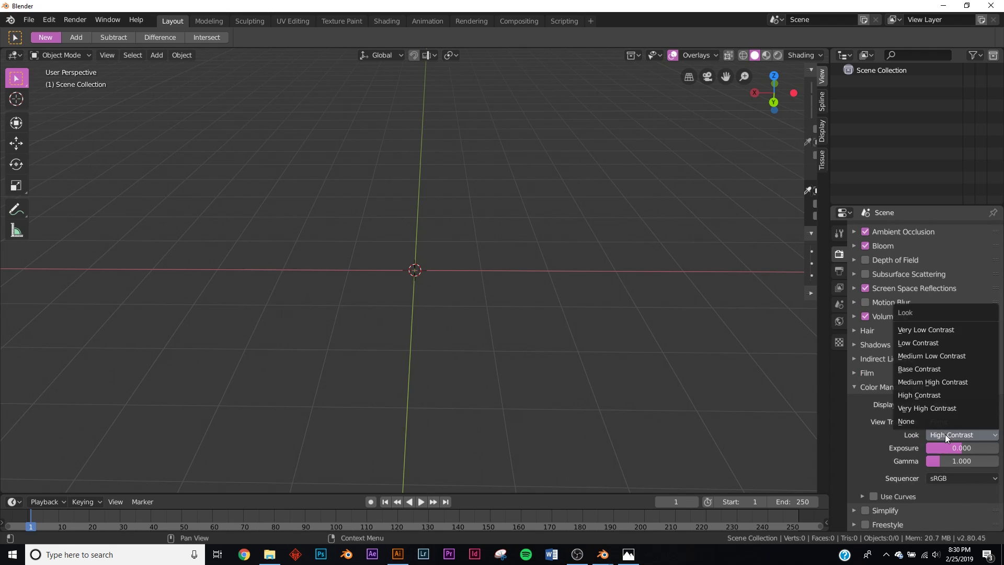
pyautogui.click(931, 408)
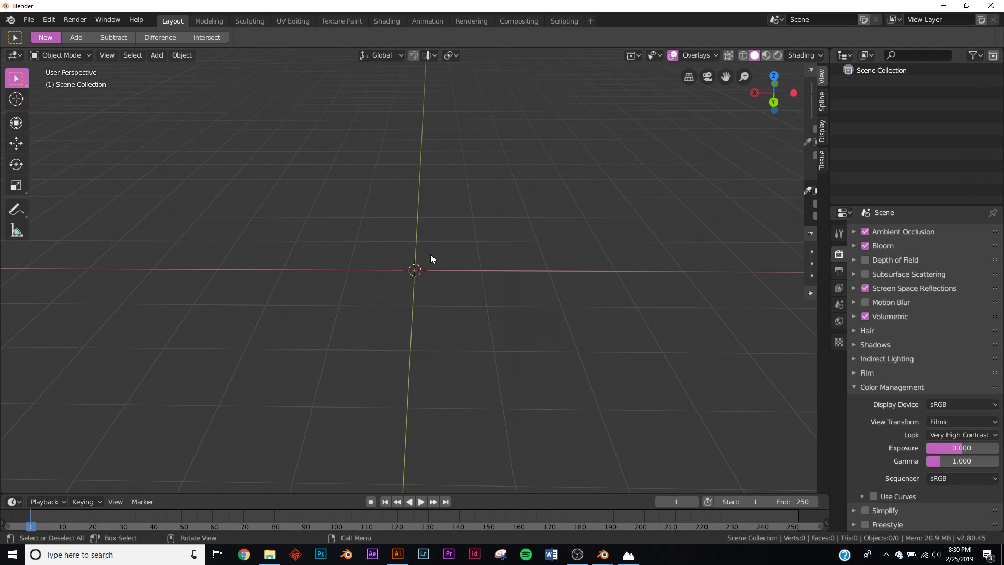
# - Add a UV sphere at the world origin
pyautogui.hotkey('shift', 'a')
pyautogui.moveTo(431, 255)
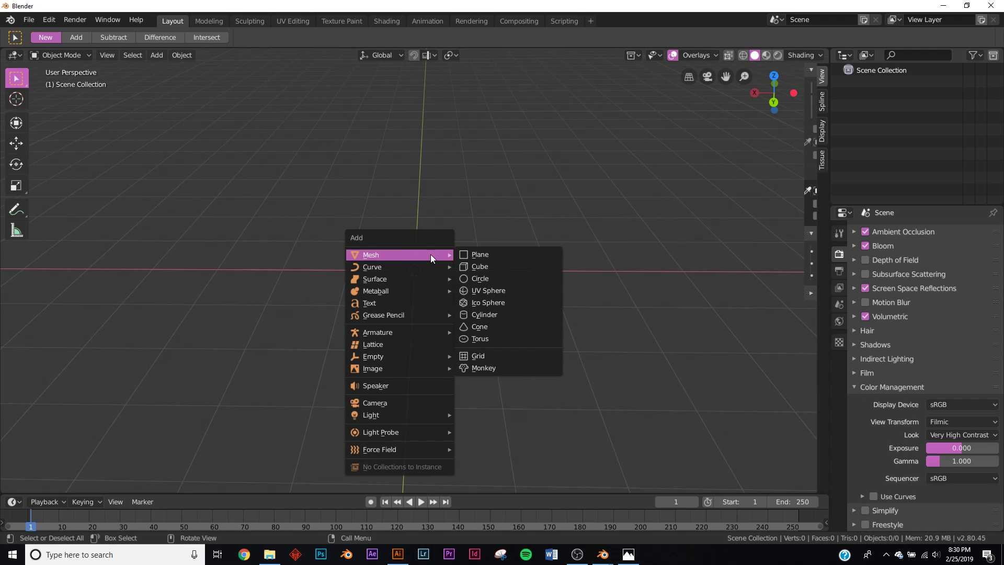
pyautogui.click(506, 289)
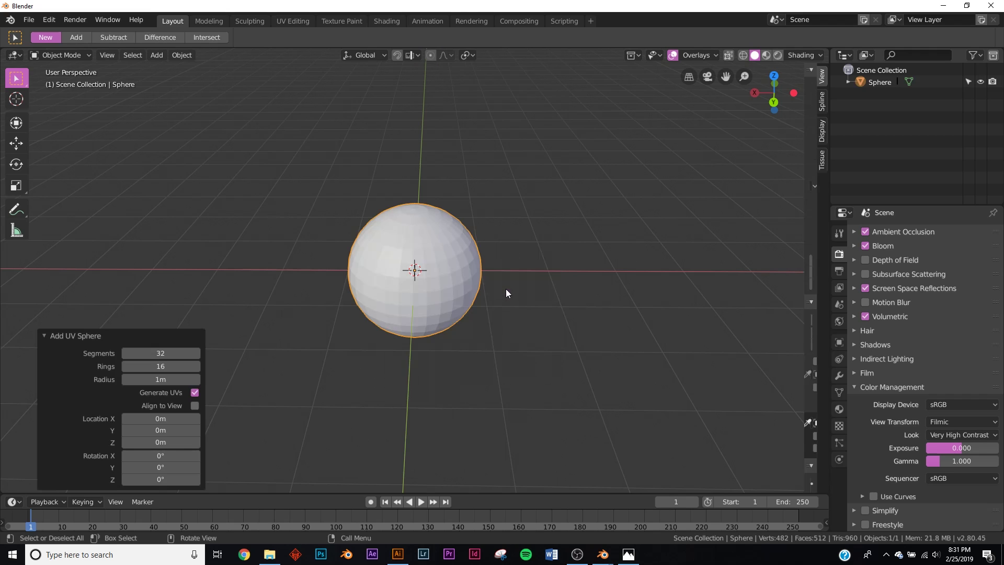
# - Enter Edit Mode on the sphere with X-ray on, nothing selected and face selection active
pyautogui.moveTo(506, 289); pyautogui.dragTo(513, 234, button='middle')
pyautogui.press('Tab')
pyautogui.scroll(3, 514, 234)
pyautogui.moveTo(471, 286); pyautogui.dragTo(450, 276, button='middle')
pyautogui.scroll(-2, 450, 276)
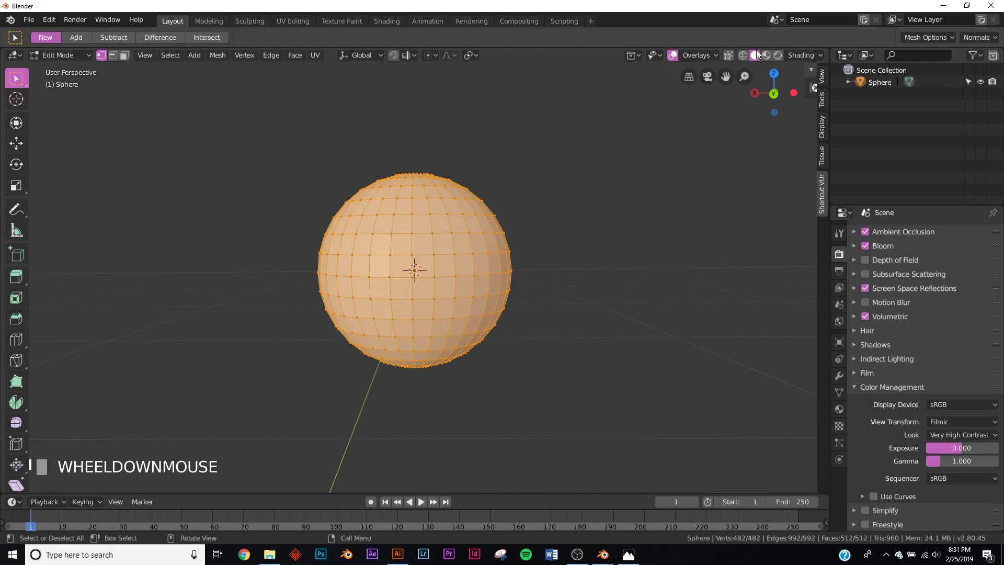
pyautogui.click(729, 55)
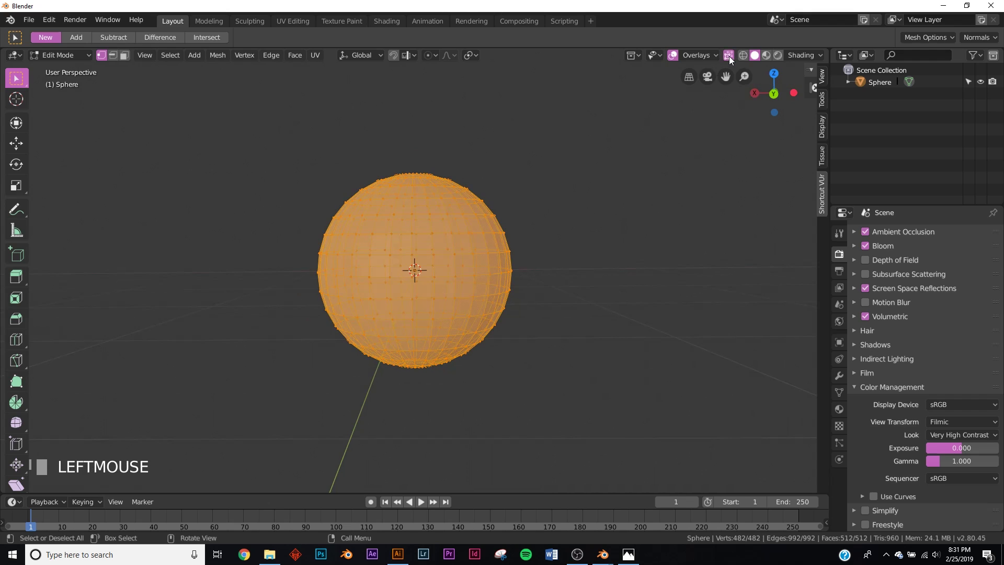
pyautogui.scroll(1, 572, 206)
pyautogui.click(522, 246)
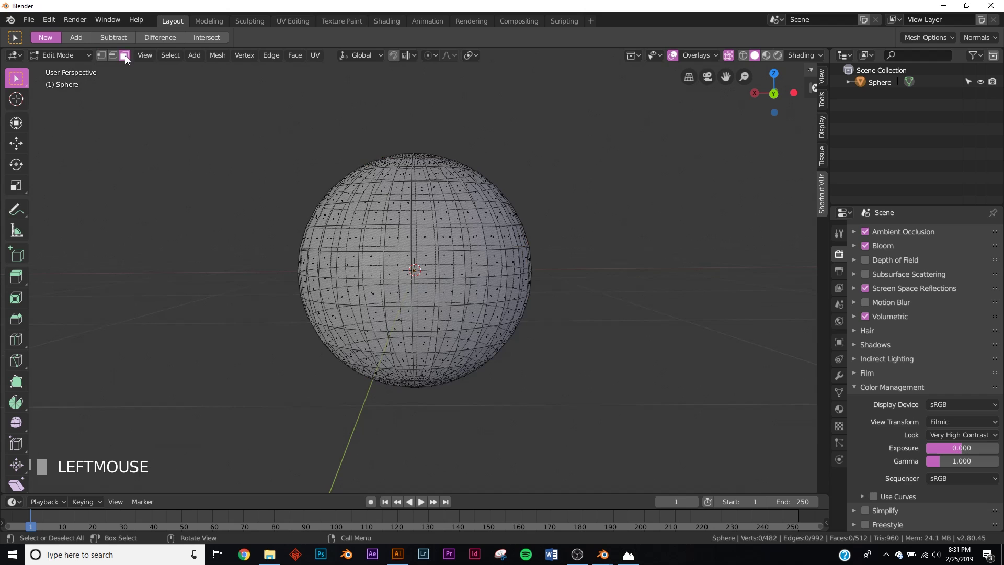
# - Delete the faces of the sphere's upper half to leave an open bowl, and return to Object Mode
pyautogui.press('b')
pyautogui.rightClick(635, 168)
pyautogui.moveTo(634, 168); pyautogui.dragTo(629, 172, button='middle')
pyautogui.press('b')
pyautogui.moveTo(656, 124); pyautogui.dragTo(114, 264)
pyautogui.moveTo(115, 264); pyautogui.dragTo(233, 274, button='middle')
pyautogui.press('x')
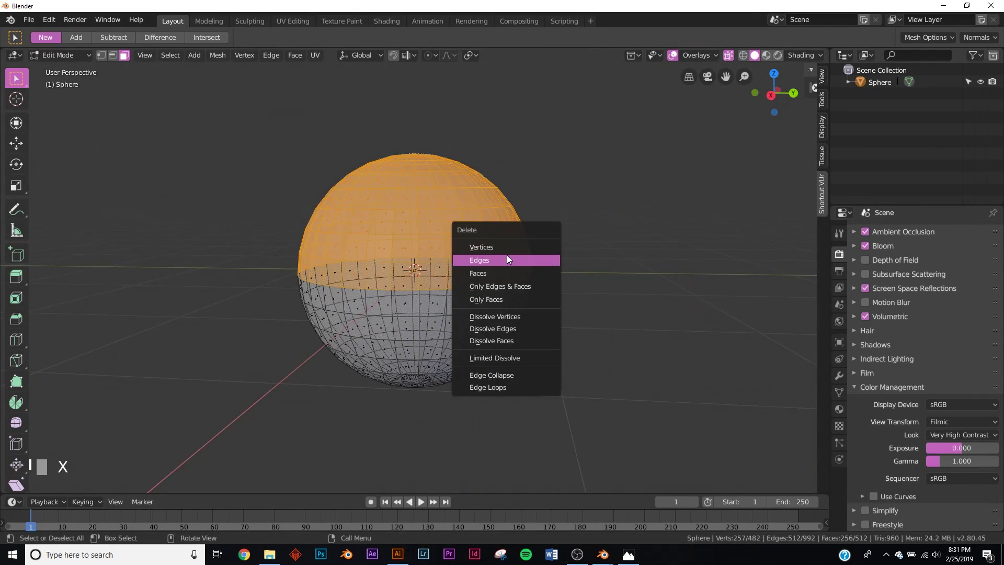
pyautogui.click(498, 275)
pyautogui.press('Tab')
pyautogui.moveTo(525, 271); pyautogui.dragTo(354, 315, button='middle')
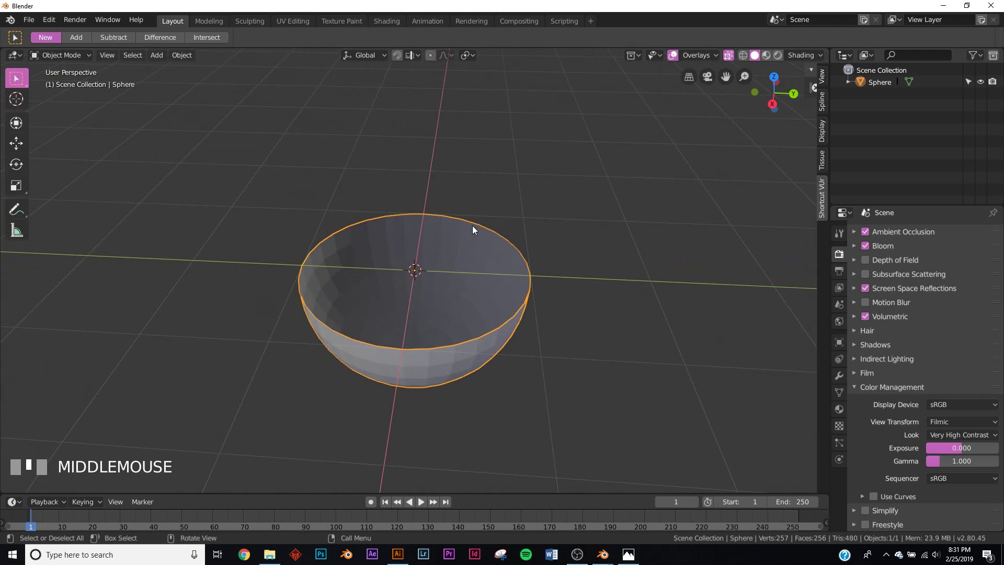
# - Add a Plain Axes empty at the center of the half sphere
pyautogui.hotkey('shift', 'a')
pyautogui.moveTo(439, 325)
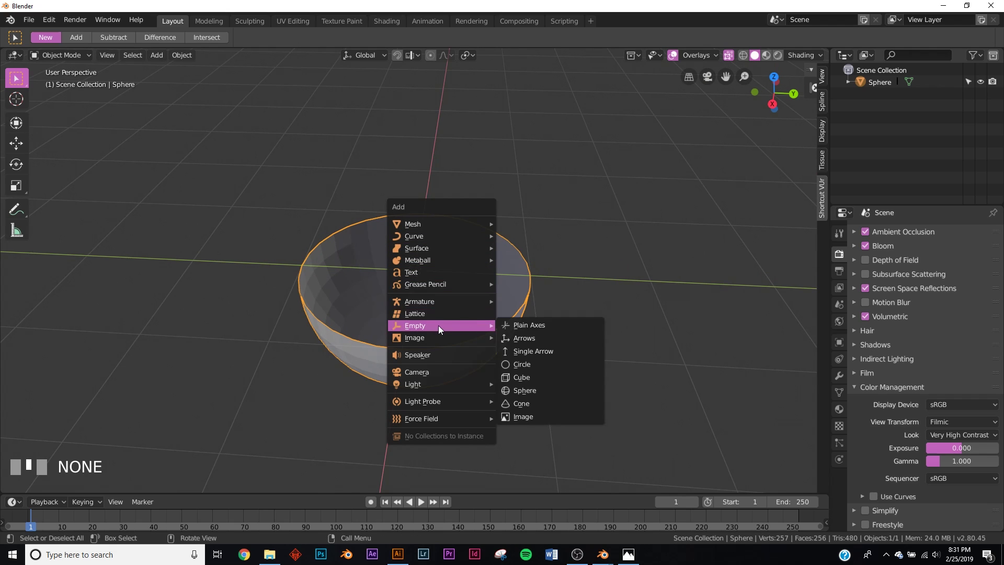
pyautogui.click(570, 325)
# - Give the half sphere an Array modifier with Relative Offset off and Object Offset driven by the Empty
pyautogui.click(467, 334)
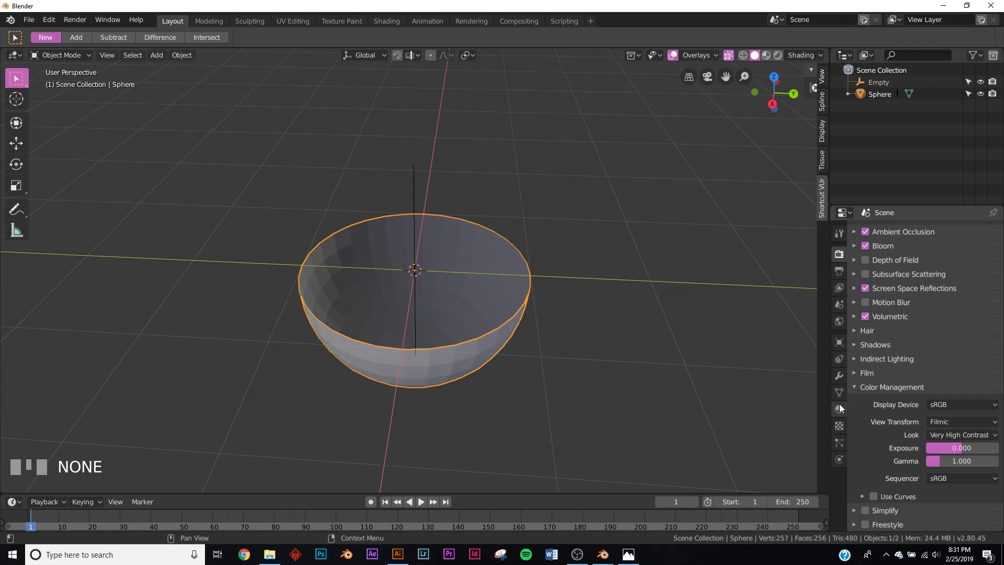
pyautogui.click(838, 376)
pyautogui.click(872, 232)
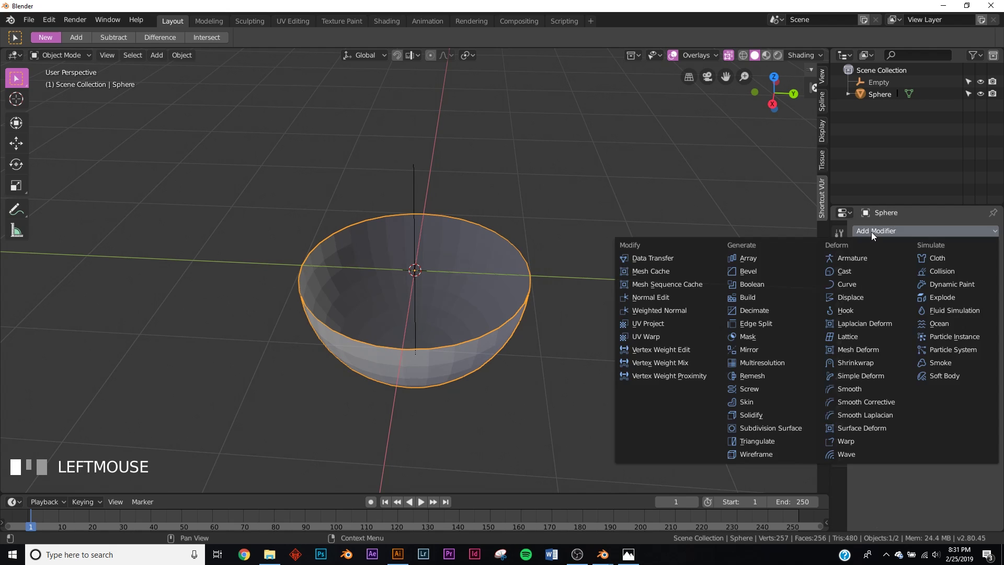
pyautogui.click(776, 259)
pyautogui.click(934, 313)
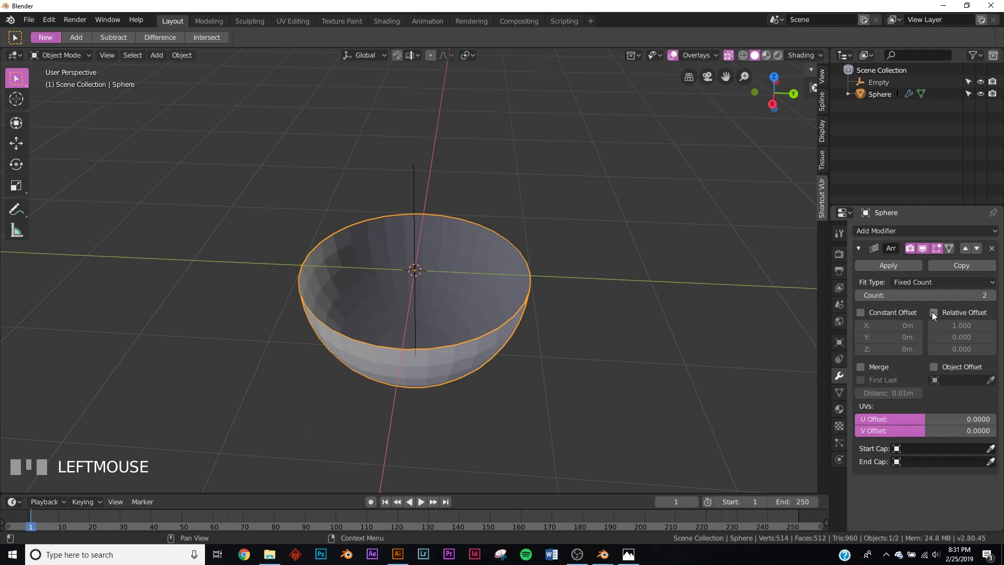
pyautogui.click(934, 367)
pyautogui.click(933, 380)
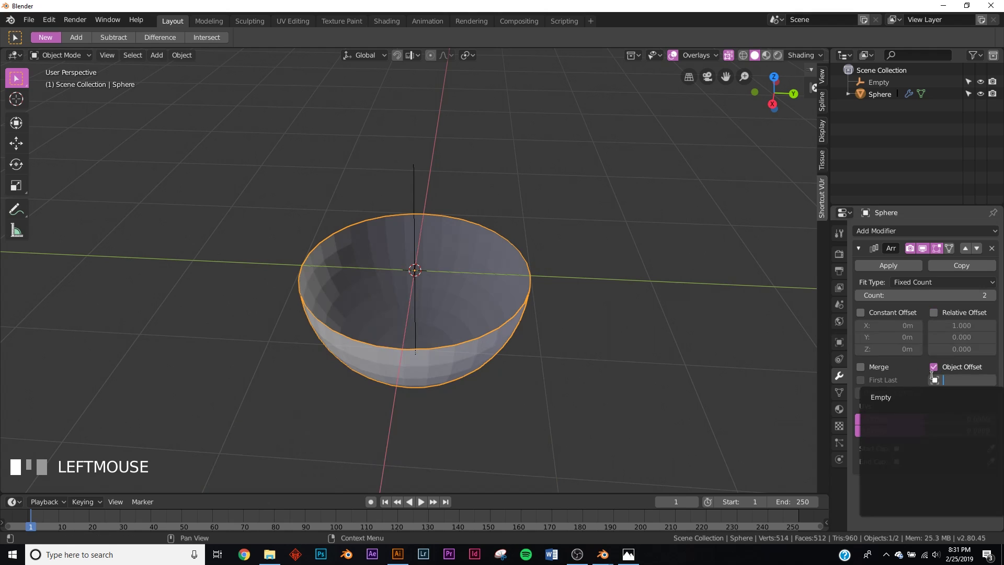
pyautogui.click(891, 398)
# - Scale the Empty uniformly to about 1.12 so the arrayed copies grow outward
pyautogui.click(879, 82)
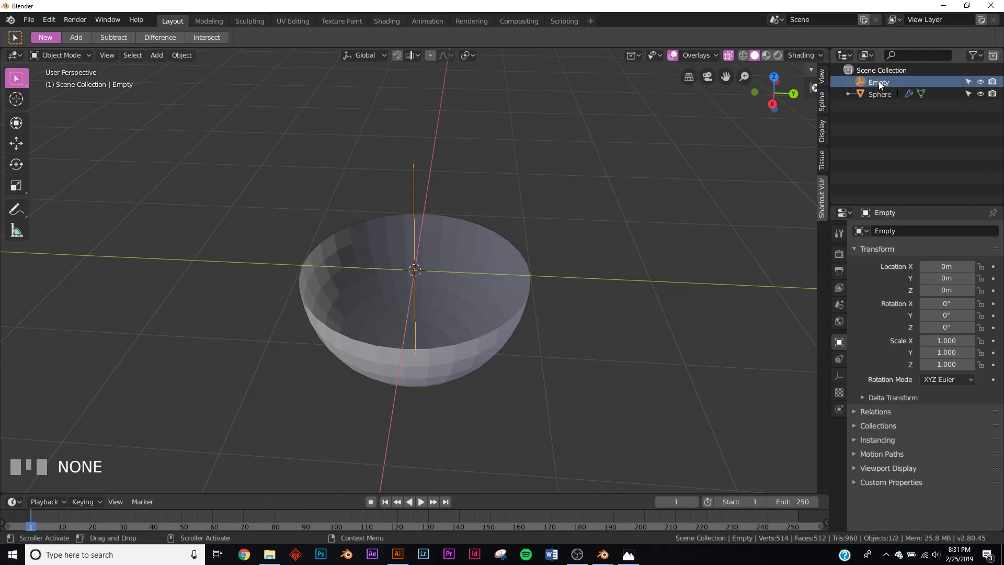
pyautogui.press('s')
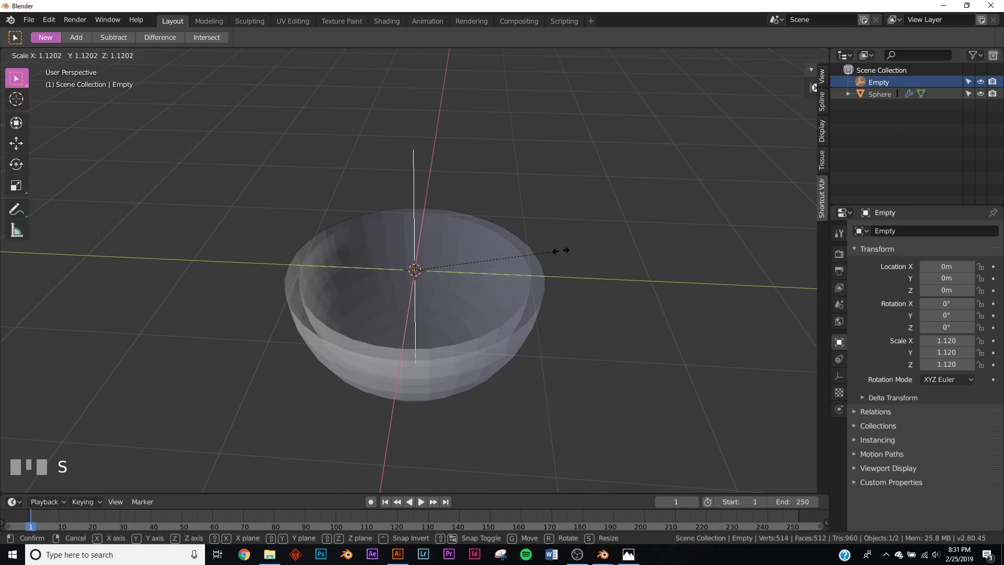
pyautogui.click(561, 255)
# - Turn off X-ray and set the half sphere's Array count to 14
pyautogui.click(729, 55)
pyautogui.moveTo(494, 274)
pyautogui.mouseDown(button='middle')
pyautogui.moveTo(502, 316)
pyautogui.moveTo(501, 271)
pyautogui.mouseUp(button='middle')
pyautogui.scroll(-3, 548, 294)
pyautogui.click(467, 288)
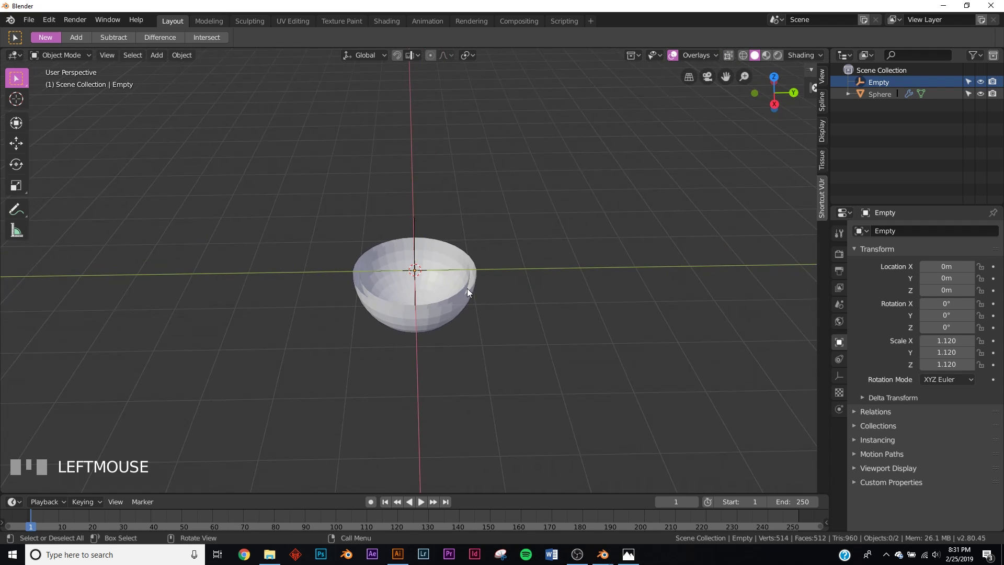
pyautogui.moveTo(924, 295); pyautogui.dragTo(962, 295)
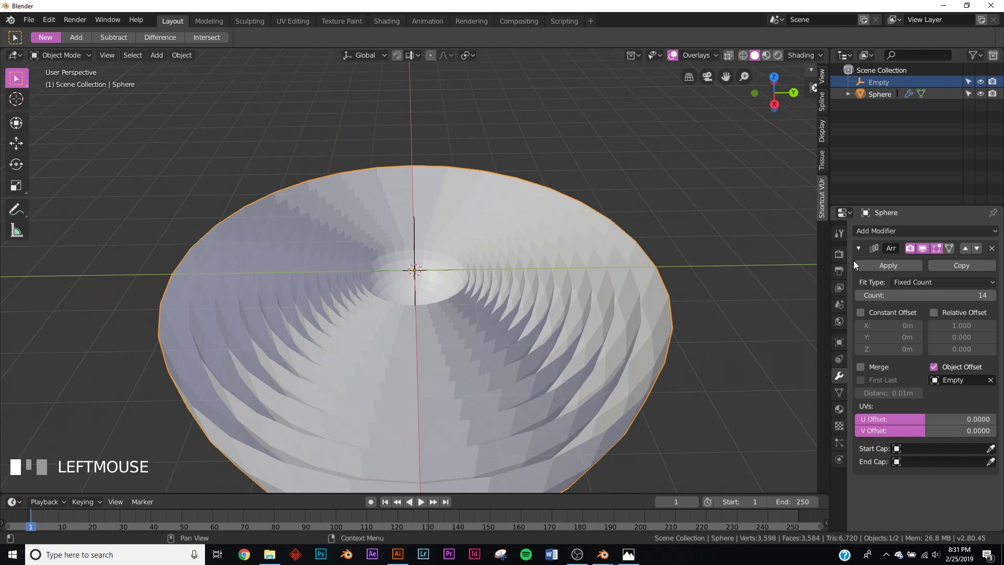
# - Add a Build modifier to the half sphere and move the timeline to frame 55
pyautogui.click(877, 232)
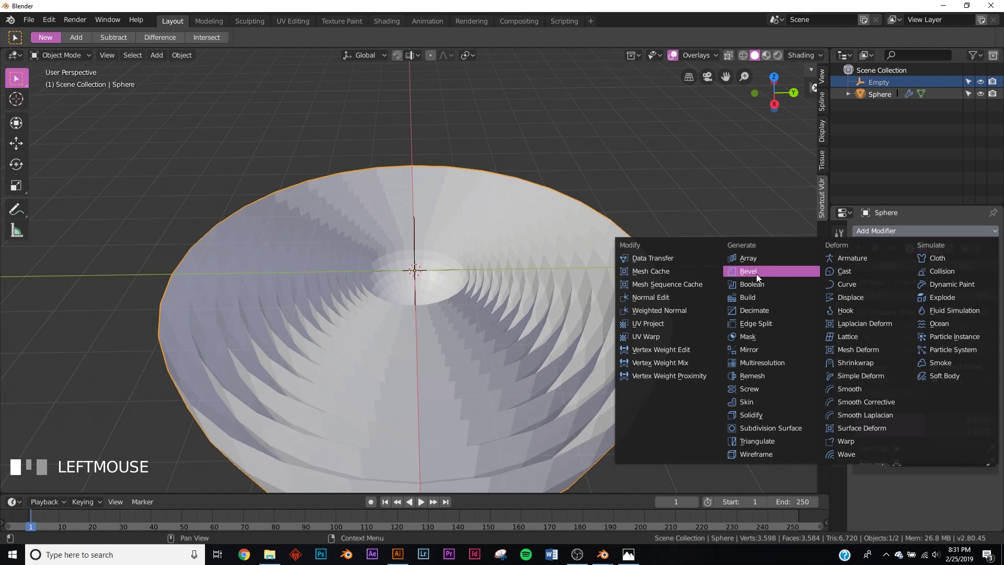
pyautogui.click(768, 297)
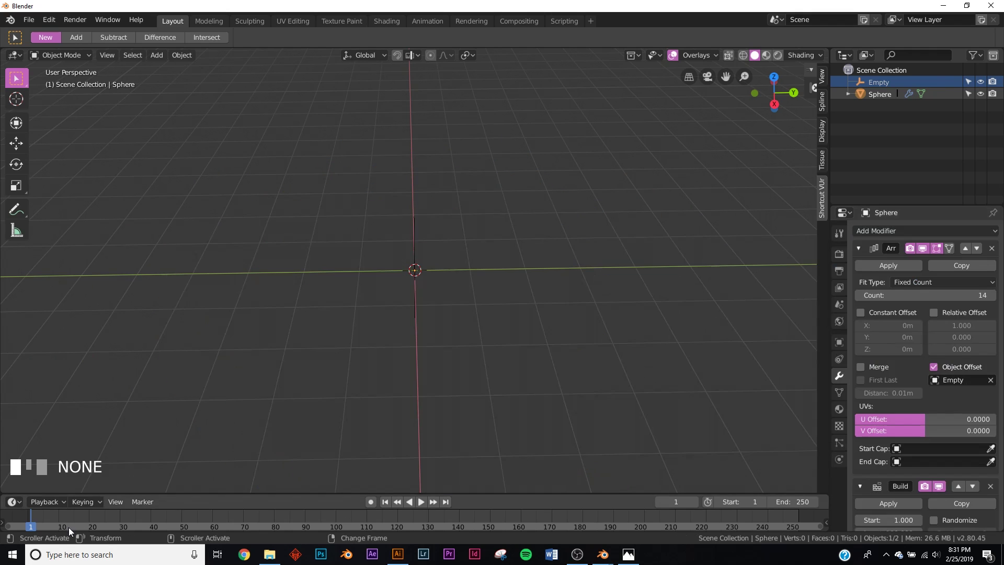
pyautogui.moveTo(29, 518); pyautogui.dragTo(198, 518, button='right')
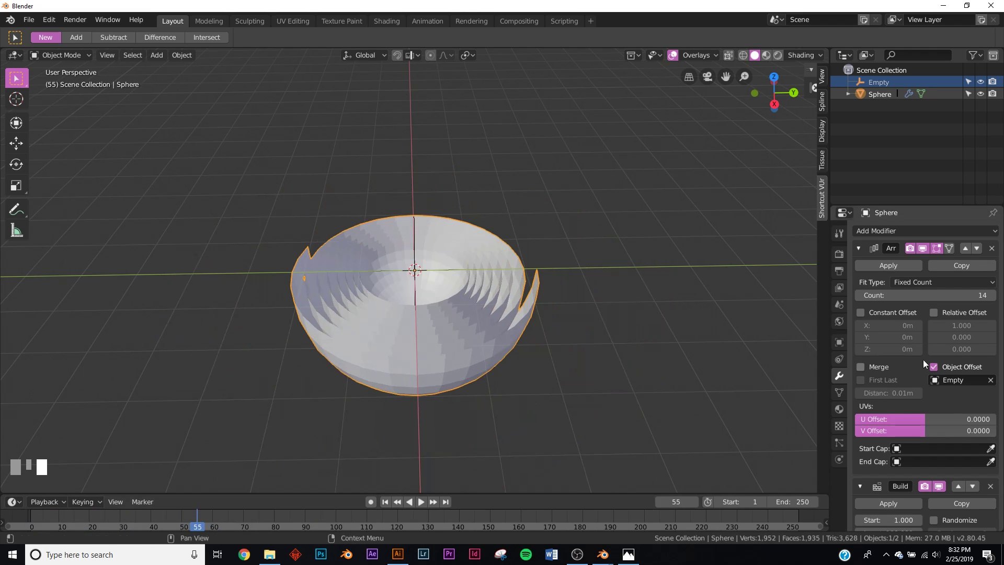
# - Randomize the Build modifier's face order and set the current frame to 47
pyautogui.scroll(-2, 895, 442)
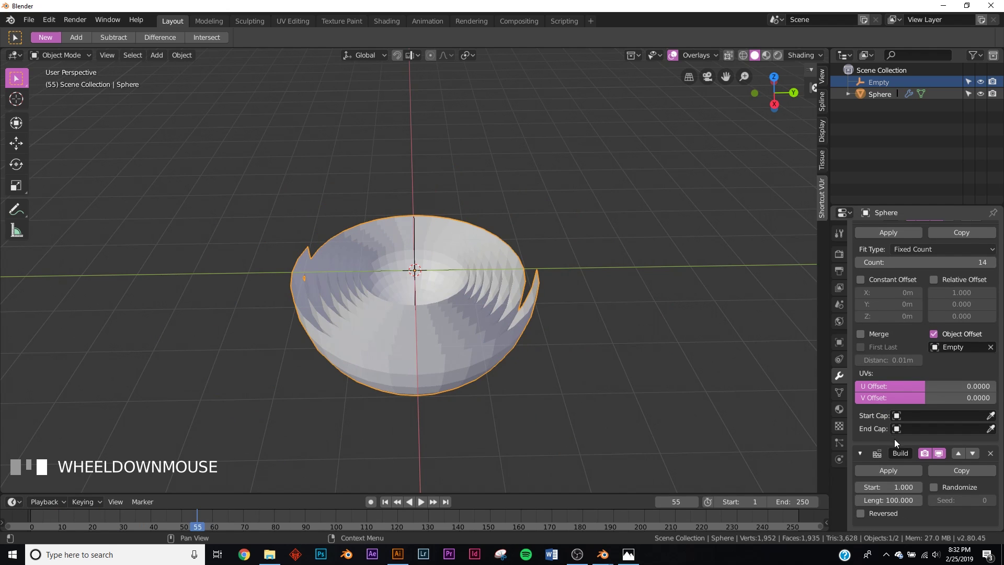
pyautogui.click(933, 486)
pyautogui.moveTo(411, 369); pyautogui.dragTo(407, 412, button='middle')
pyautogui.scroll(-2, 453, 392)
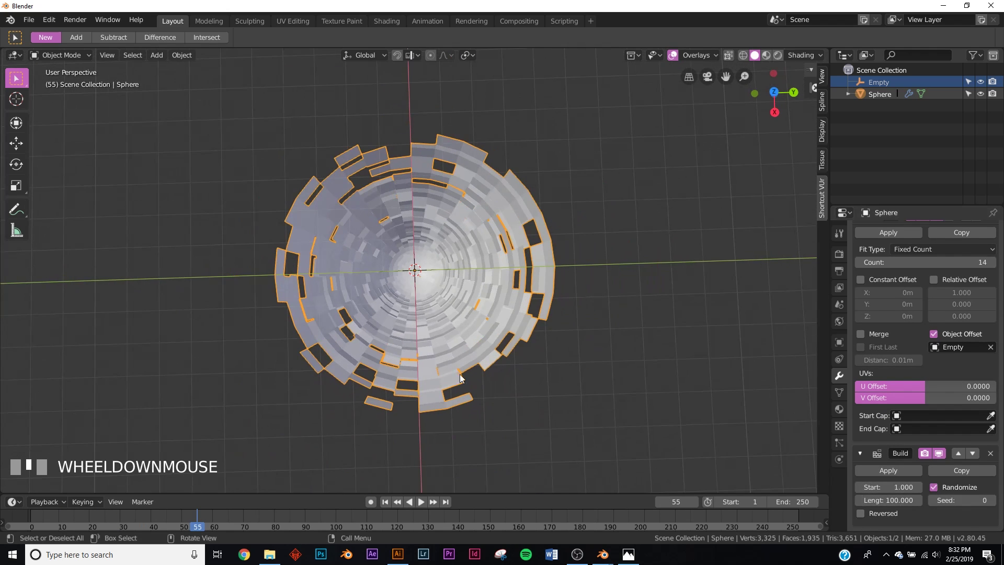
pyautogui.moveTo(226, 529); pyautogui.dragTo(172, 528, button='right')
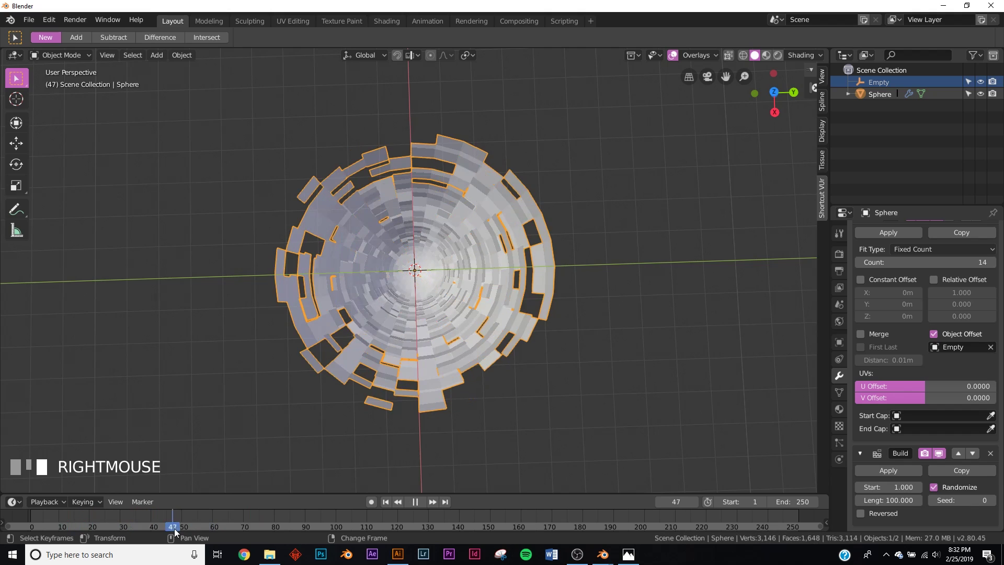
# - Add a Solidify modifier to the arrayed half sphere with a thickness of about 0.08 m
pyautogui.moveTo(413, 397); pyautogui.dragTo(414, 264, button='middle')
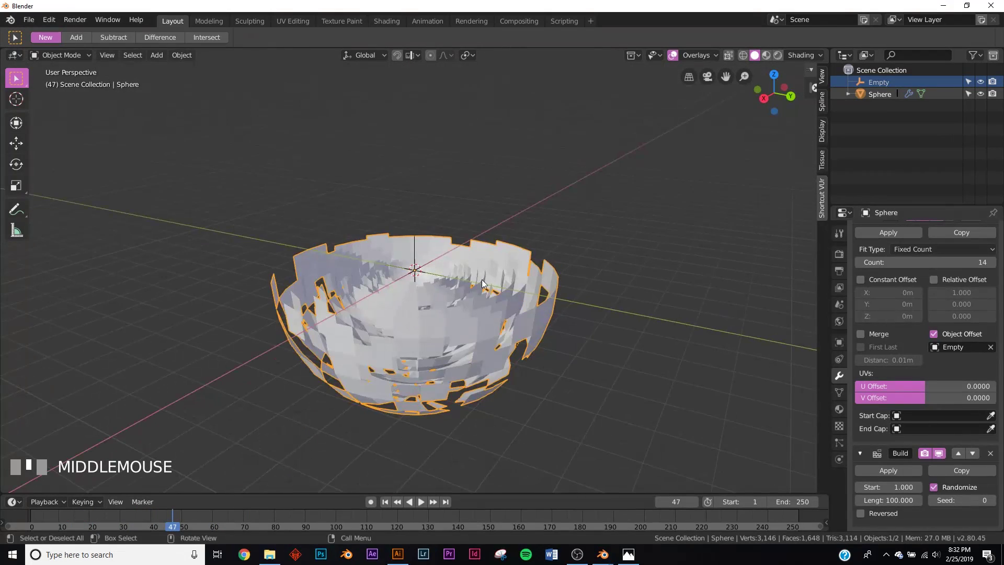
pyautogui.moveTo(473, 277); pyautogui.dragTo(486, 304, button='middle')
pyautogui.scroll(3, 960, 291)
pyautogui.moveTo(600, 299); pyautogui.dragTo(545, 347, button='middle')
pyautogui.scroll(5, 545, 347)
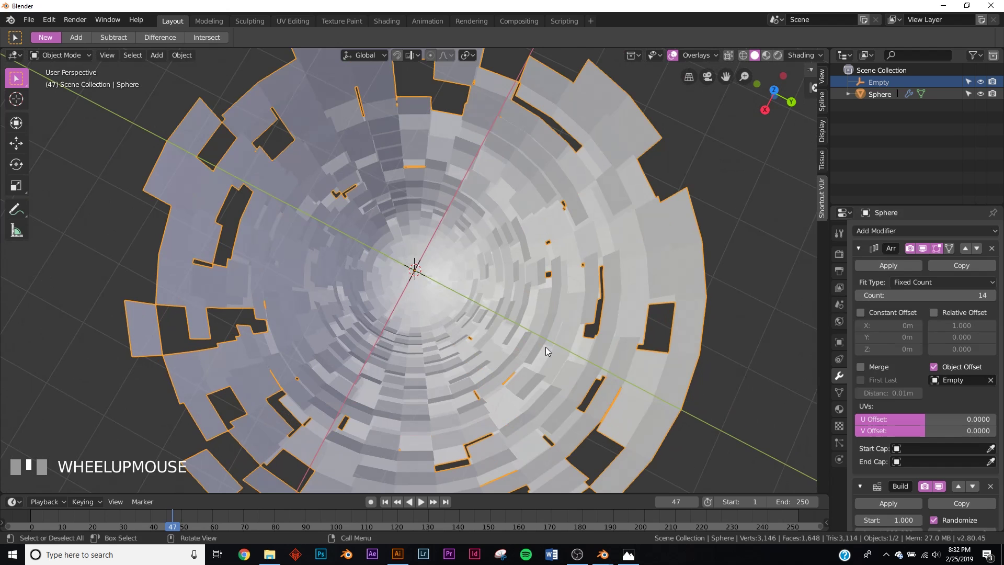
pyautogui.click(889, 230)
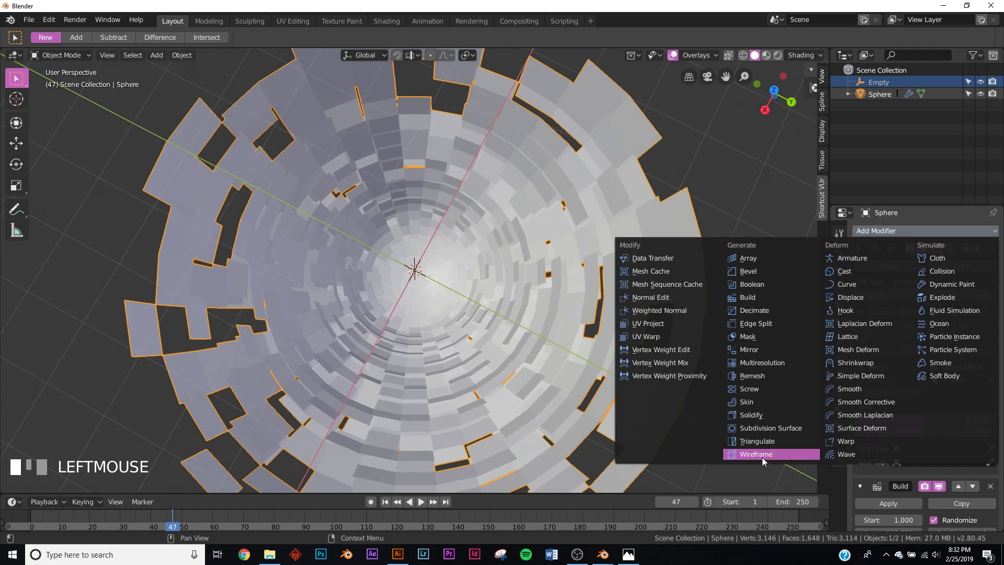
pyautogui.click(757, 415)
pyautogui.scroll(-6, 490, 404)
pyautogui.scroll(-8, 920, 459)
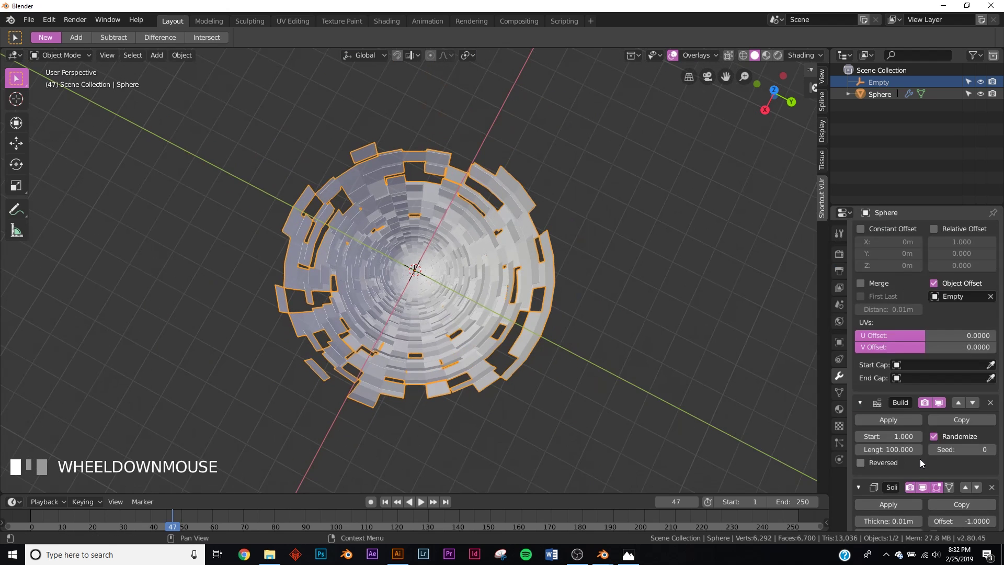
pyautogui.scroll(5, 482, 381)
pyautogui.moveTo(888, 418); pyautogui.dragTo(905, 418)
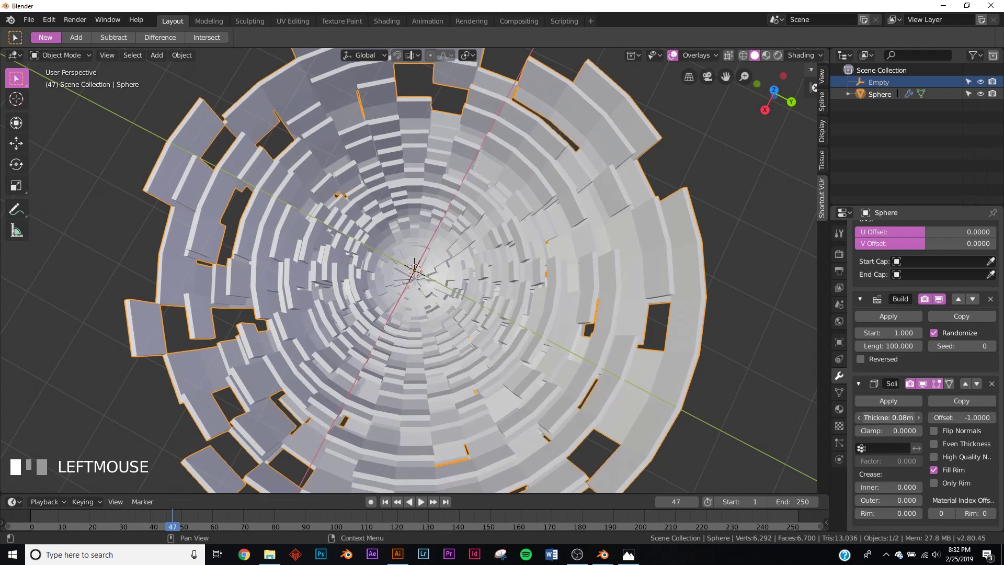
# - Set the Array modifier's count to 20
pyautogui.scroll(-4, 805, 329)
pyautogui.scroll(8, 962, 331)
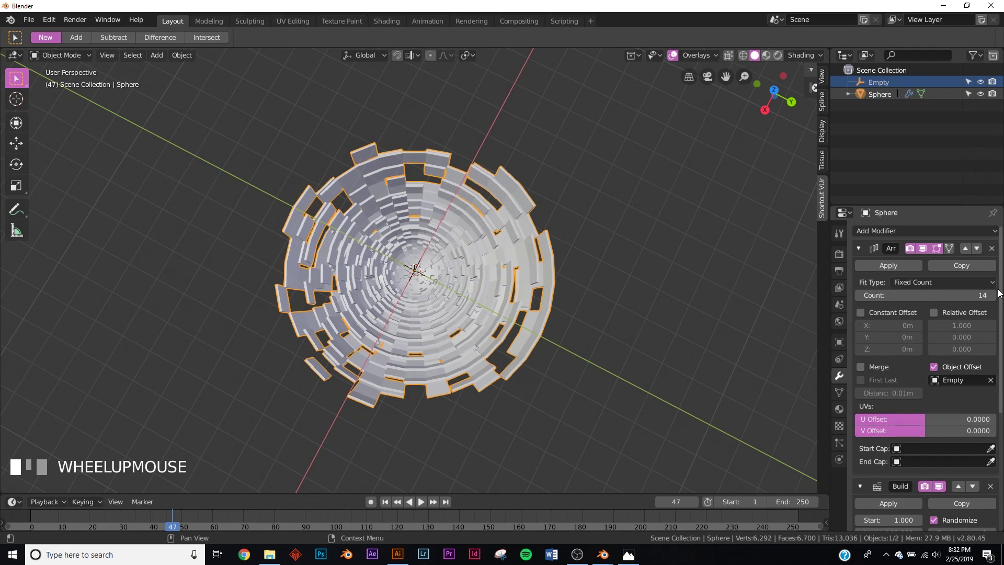
pyautogui.write('20')
pyautogui.press('KP_Enter')
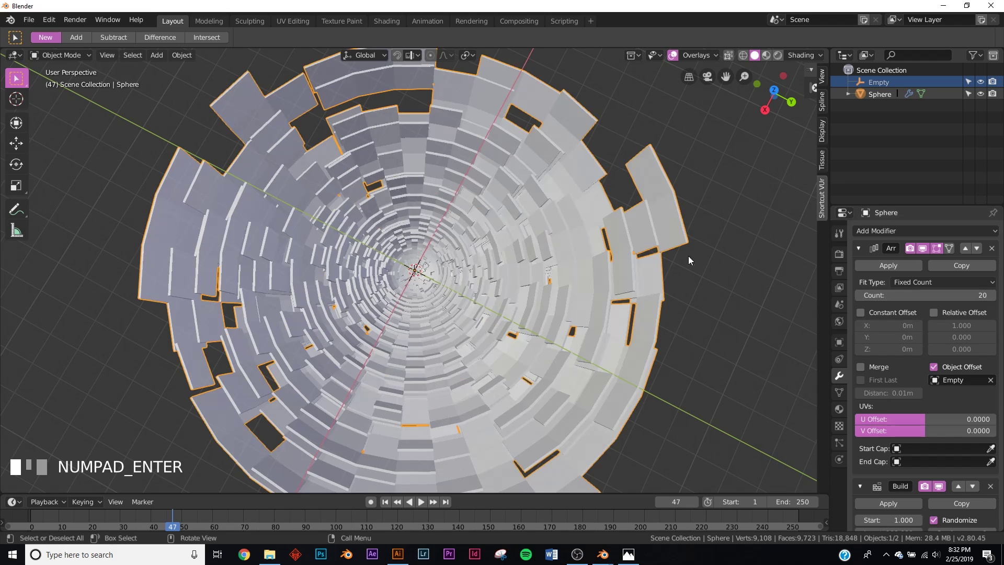
# - Inspect the tunnel and hide both the Empty and the Sphere in the viewport
pyautogui.scroll(-5, 434, 307)
pyautogui.moveTo(435, 307); pyautogui.dragTo(541, 291, button='middle')
pyautogui.scroll(3, 397, 247)
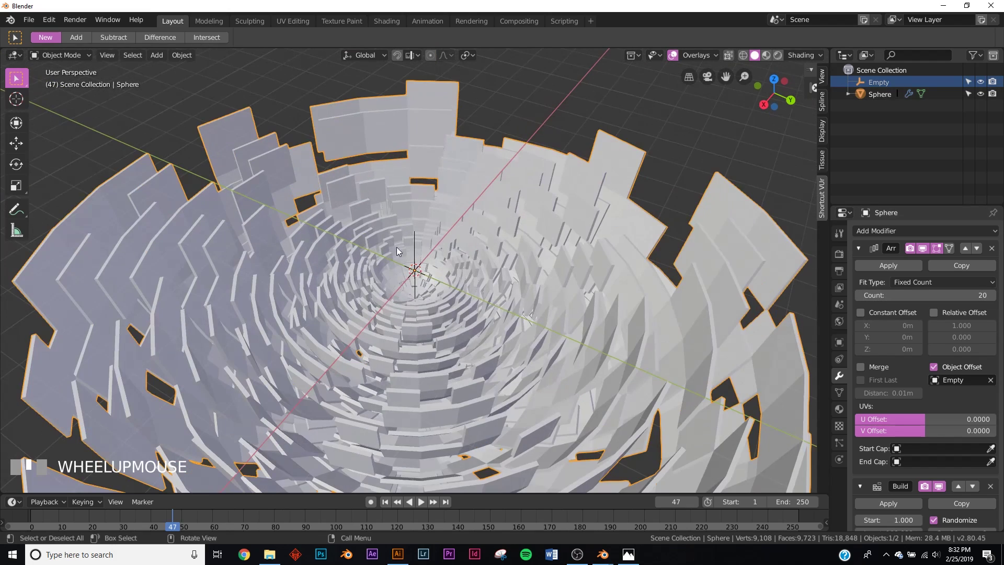
pyautogui.moveTo(982, 94); pyautogui.dragTo(982, 82)
pyautogui.moveTo(534, 280); pyautogui.dragTo(478, 237, button='middle')
# - Add a cube mesh at the origin and scale it up uniformly to roughly three times its size
pyautogui.hotkey('shift', 'a')
pyautogui.moveTo(446, 227)
pyautogui.moveTo(397, 125)
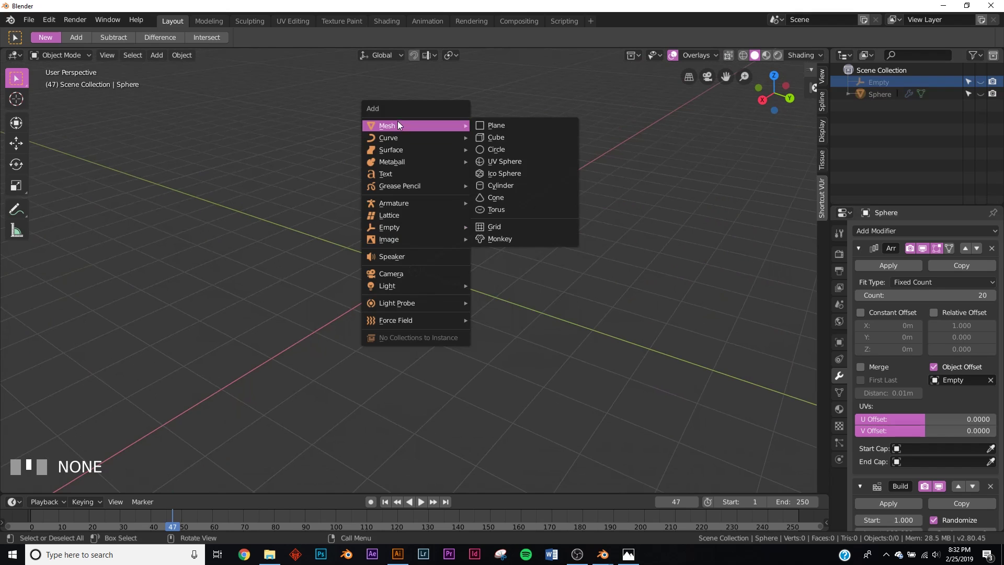
pyautogui.click(497, 137)
pyautogui.press('s')
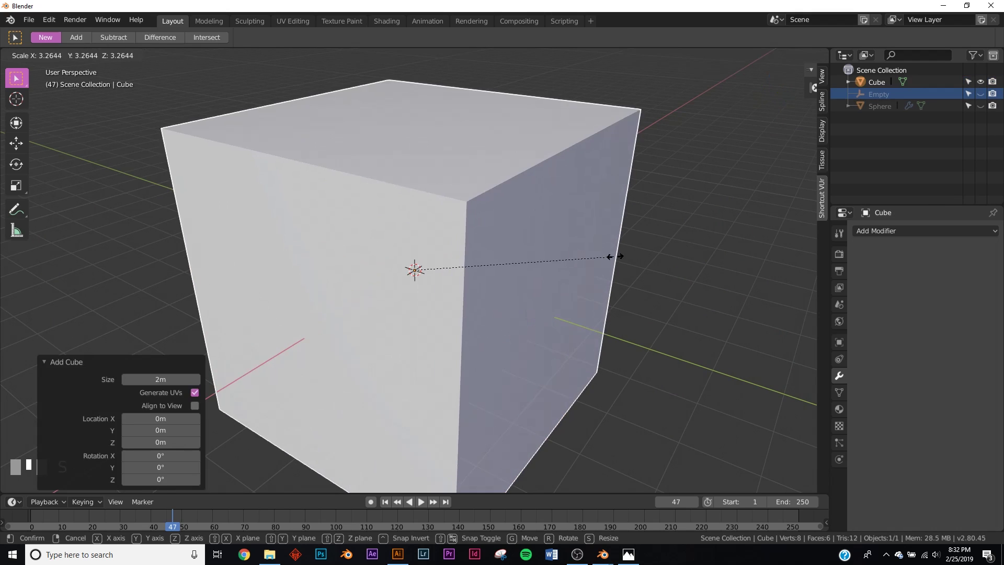
pyautogui.click(586, 253)
pyautogui.click(365, 185)
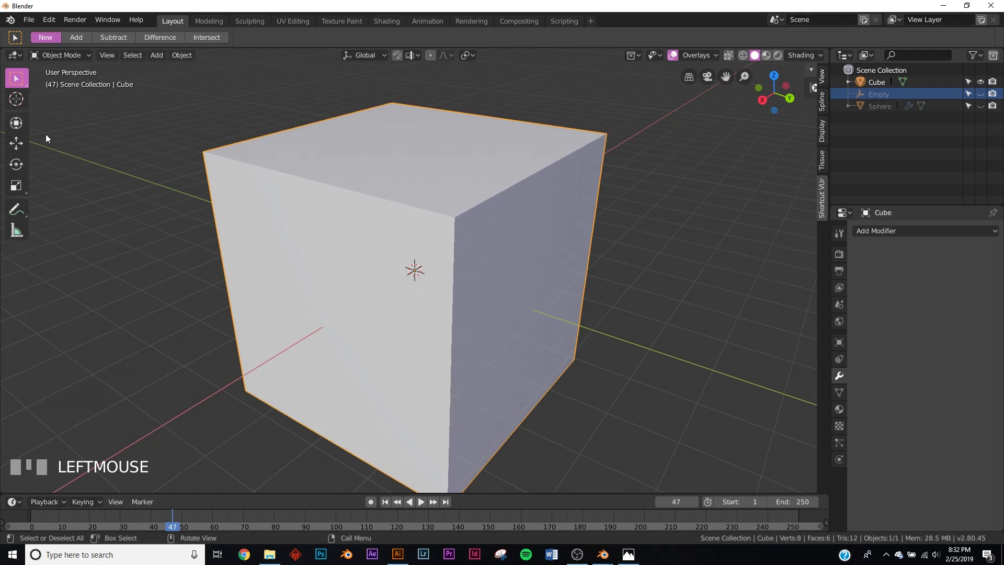
# - Lower the cube along Z until its upper face is level with the world origin
pyautogui.click(16, 122)
pyautogui.moveTo(412, 205); pyautogui.dragTo(428, 308)
pyautogui.scroll(3, 430, 240)
pyautogui.moveTo(420, 406); pyautogui.dragTo(423, 409)
pyautogui.moveTo(435, 187); pyautogui.dragTo(482, 195, button='middle')
pyautogui.scroll(-6, 431, 259)
pyautogui.scroll(4, 479, 312)
pyautogui.moveTo(478, 315); pyautogui.dragTo(476, 293, button='middle')
pyautogui.scroll(2, 413, 279)
pyautogui.keyDown('shift'); pyautogui.moveTo(419, 278); pyautogui.dragTo(394, 339, button='middle'); pyautogui.keyUp('shift')
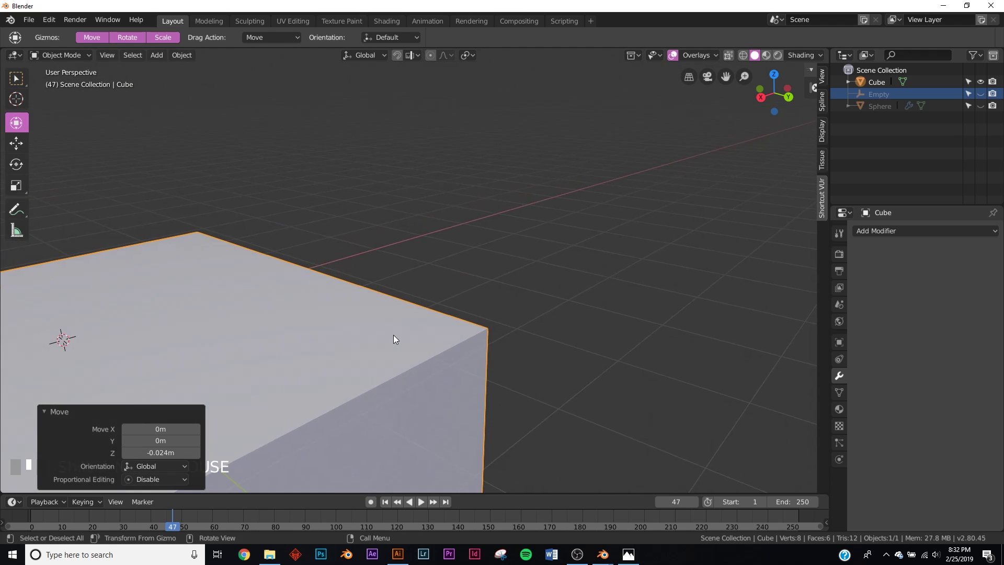
# - Unhide the Sphere and the Empty in the viewport and select them both
pyautogui.click(981, 106)
pyautogui.click(981, 95)
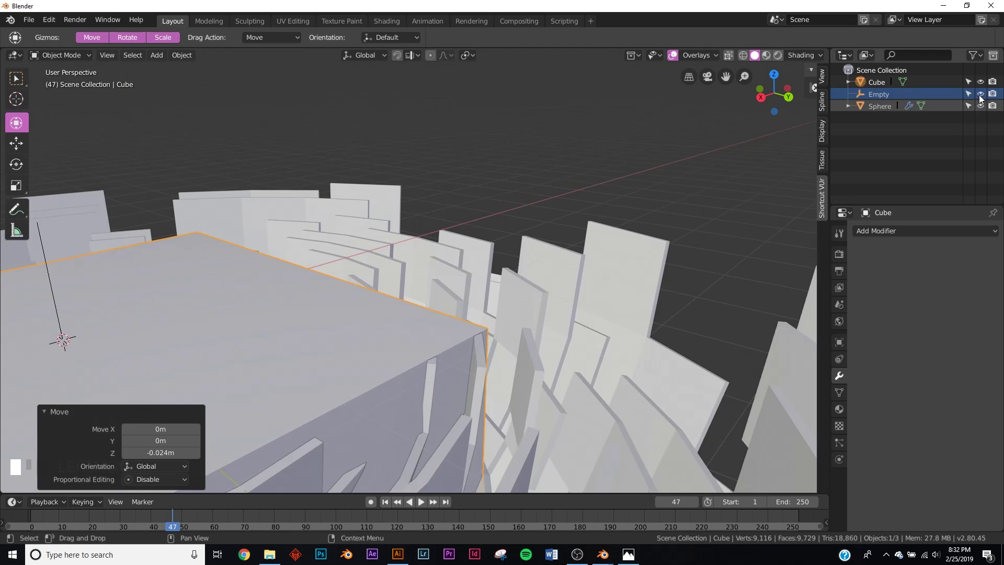
pyautogui.scroll(-4, 394, 195)
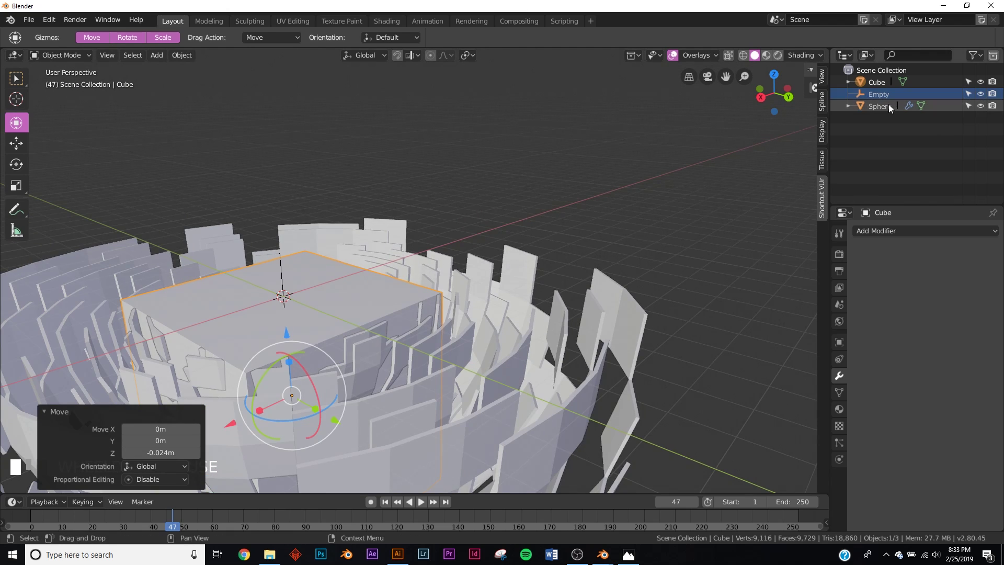
pyautogui.click(880, 108)
pyautogui.keyDown('ctrl'); pyautogui.click(875, 95); pyautogui.keyUp('ctrl')
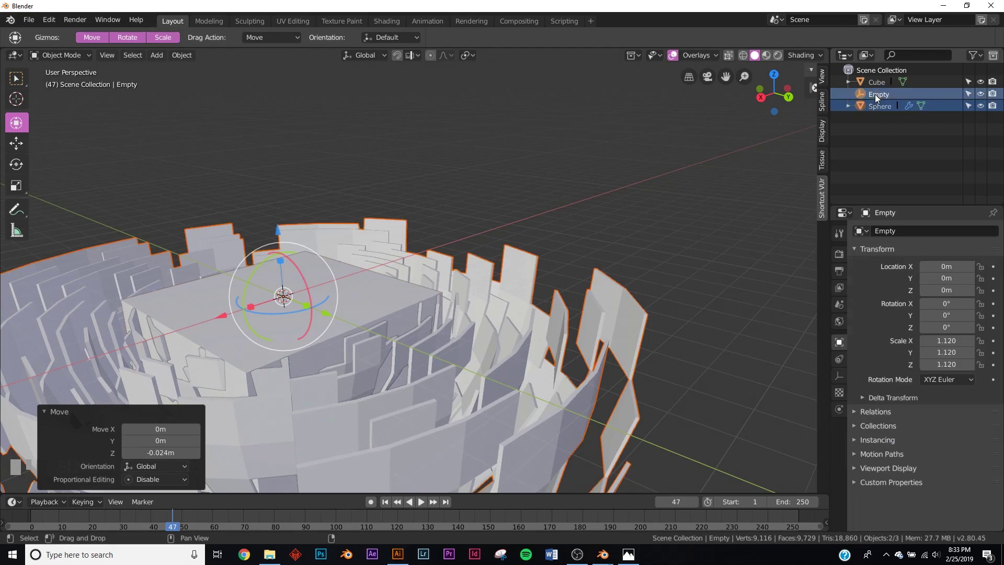
# - Move the Sphere and Empty beside the cube and trackball-rotate them about 97.4° and -45.8° so the tunnel opens sideways behind it
pyautogui.moveTo(417, 309); pyautogui.dragTo(362, 350, button='middle')
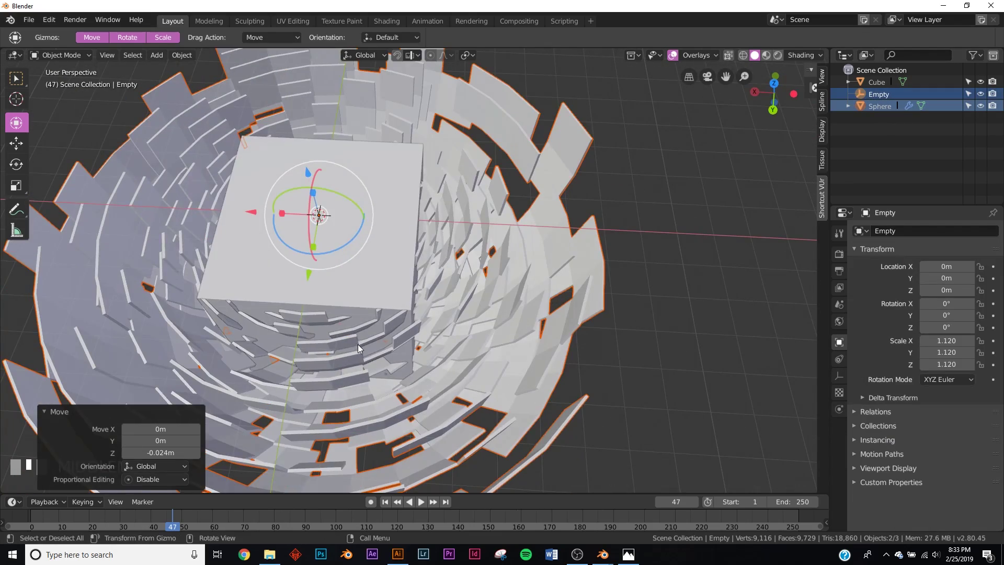
pyautogui.press('g')
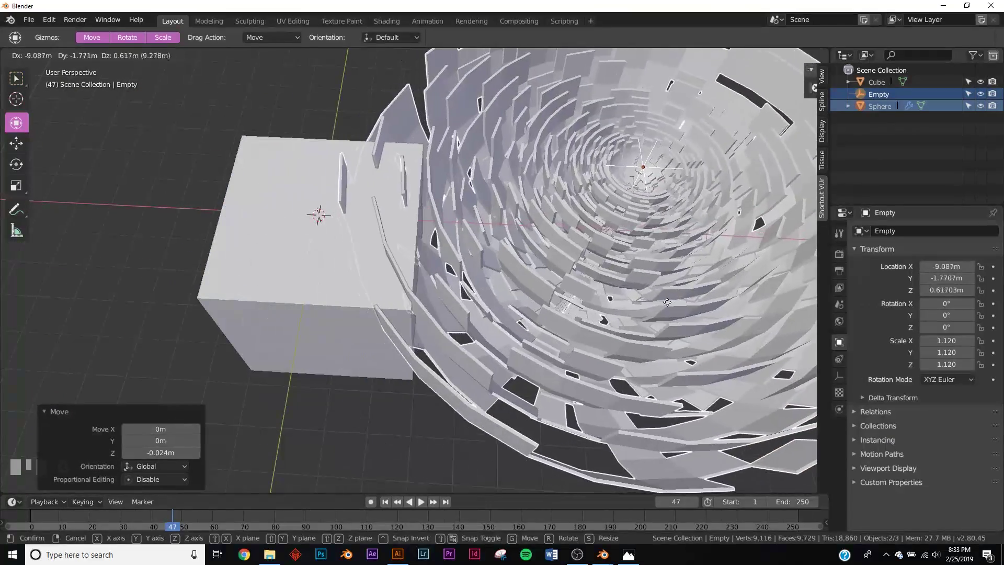
pyautogui.click(667, 303)
pyautogui.moveTo(668, 303); pyautogui.dragTo(443, 276, button='middle')
pyautogui.moveTo(442, 275); pyautogui.dragTo(399, 362)
pyautogui.moveTo(400, 362); pyautogui.dragTo(416, 299, button='middle')
pyautogui.scroll(2, 439, 359)
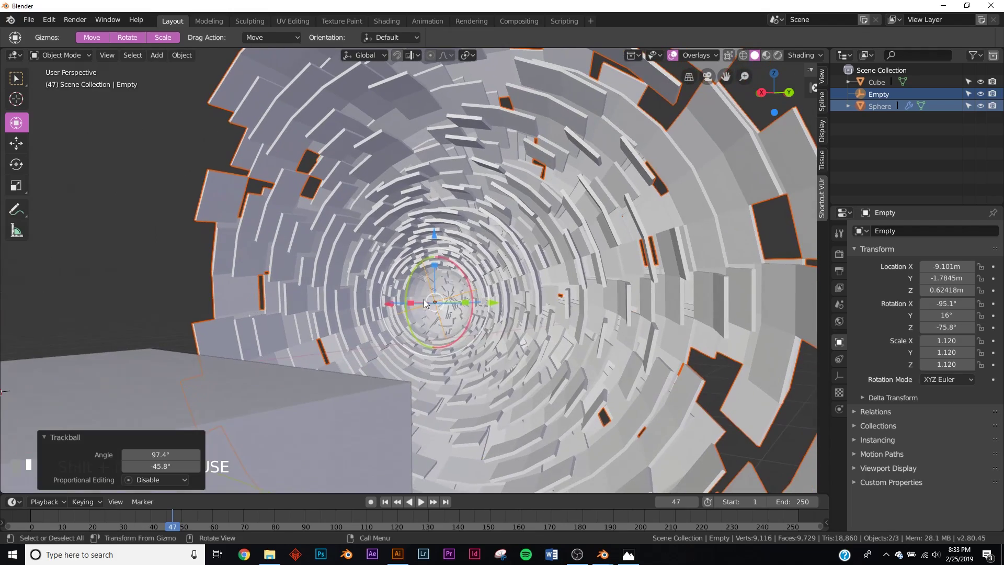
# - Reposition the tunnel with its Empty at about X -10.13, Y -0.48, Z 2.11 m and trackball-rotate both about 10.9° and -4°
pyautogui.press('g')
pyautogui.click(506, 289)
pyautogui.press('g')
pyautogui.moveTo(485, 248); pyautogui.dragTo(491, 253)
pyautogui.press('r')
pyautogui.press('r')
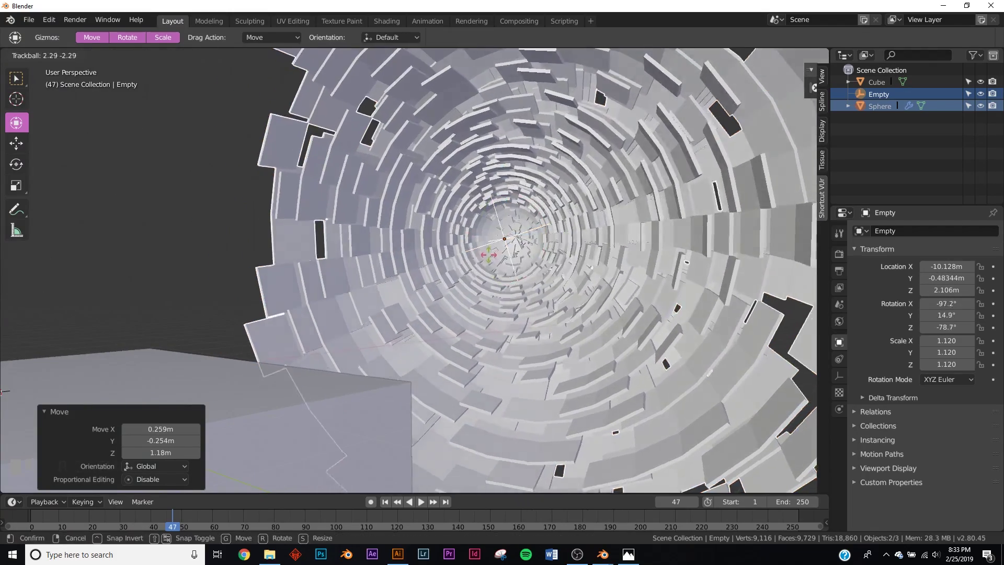
pyautogui.click(486, 263)
pyautogui.scroll(-3, 478, 283)
pyautogui.scroll(-5, 478, 283)
pyautogui.moveTo(417, 320); pyautogui.dragTo(385, 328, button='middle')
pyautogui.scroll(4, 385, 327)
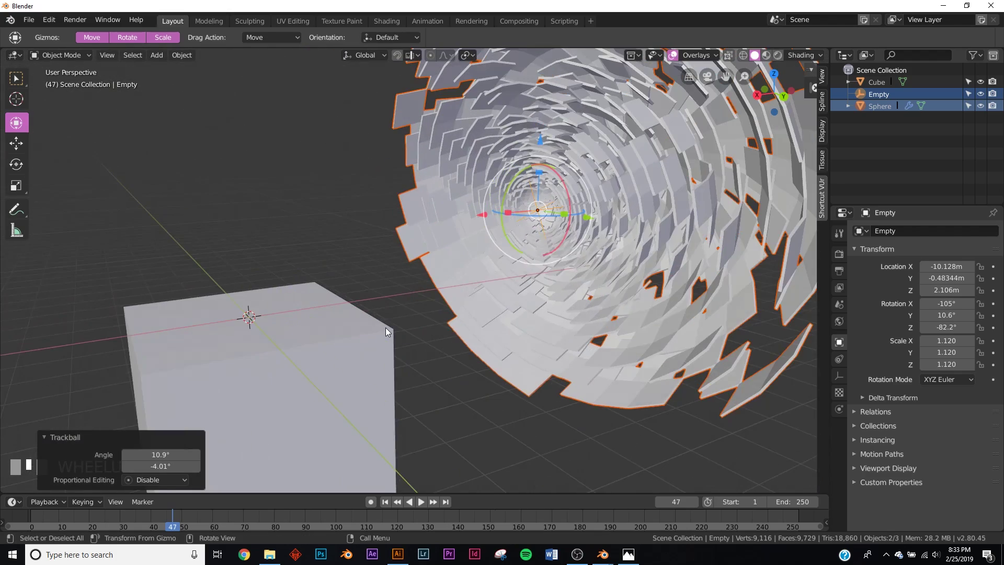
# - Switch to Mixamo in Chrome and load the Vanguard character as the active character
pyautogui.click(243, 559)
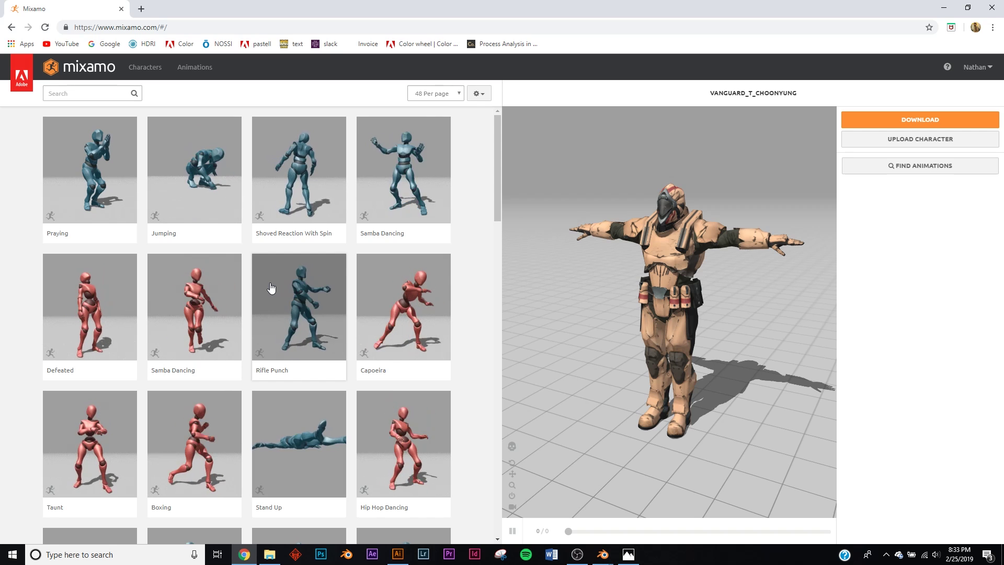
pyautogui.click(145, 67)
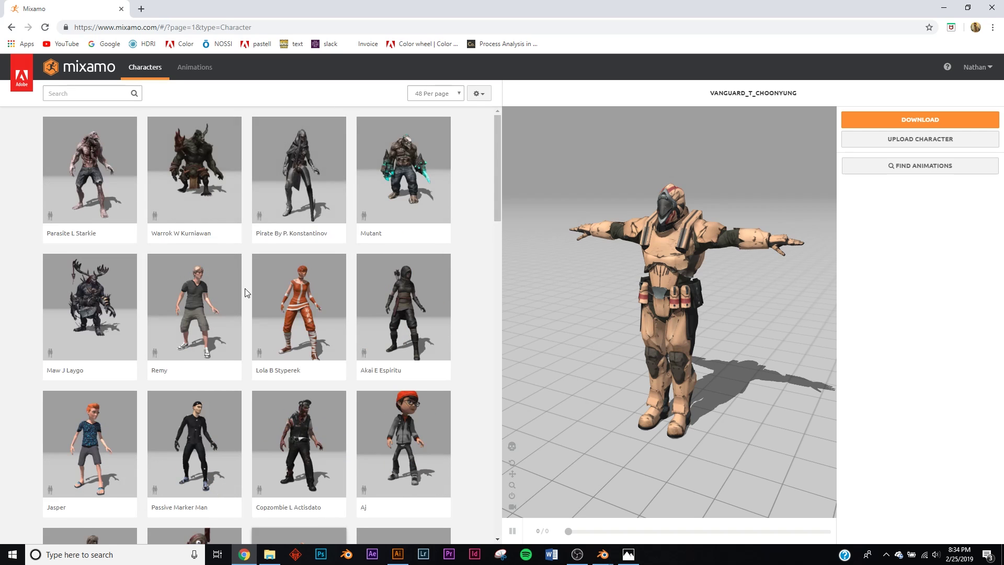
pyautogui.scroll(-7, 246, 292)
pyautogui.scroll(2, 245, 291)
pyautogui.click(309, 323)
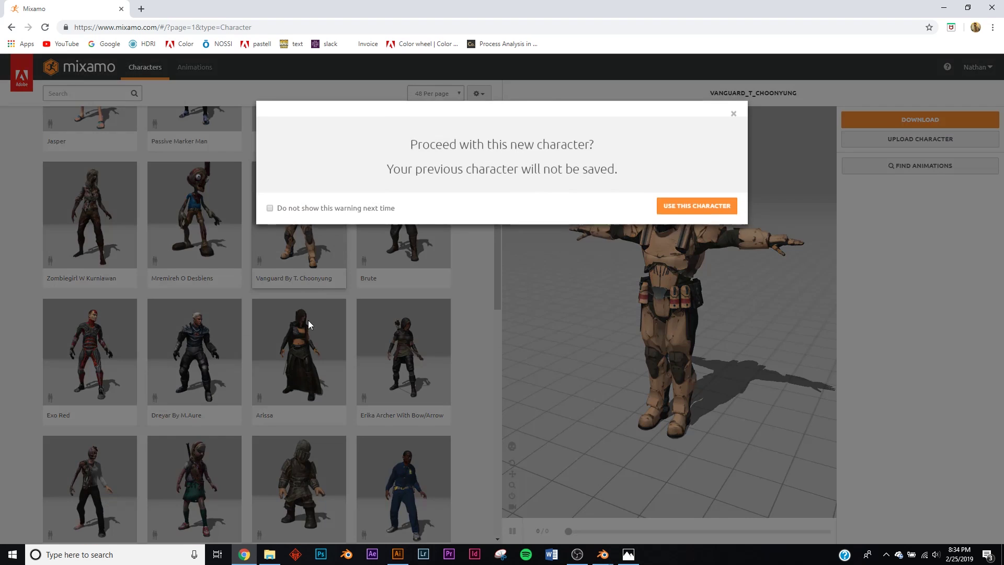
pyautogui.click(665, 206)
# - Search the Mixamo animations for "standing", apply an Idle animation to the Vanguard character and preview it
pyautogui.click(194, 67)
pyautogui.click(97, 92)
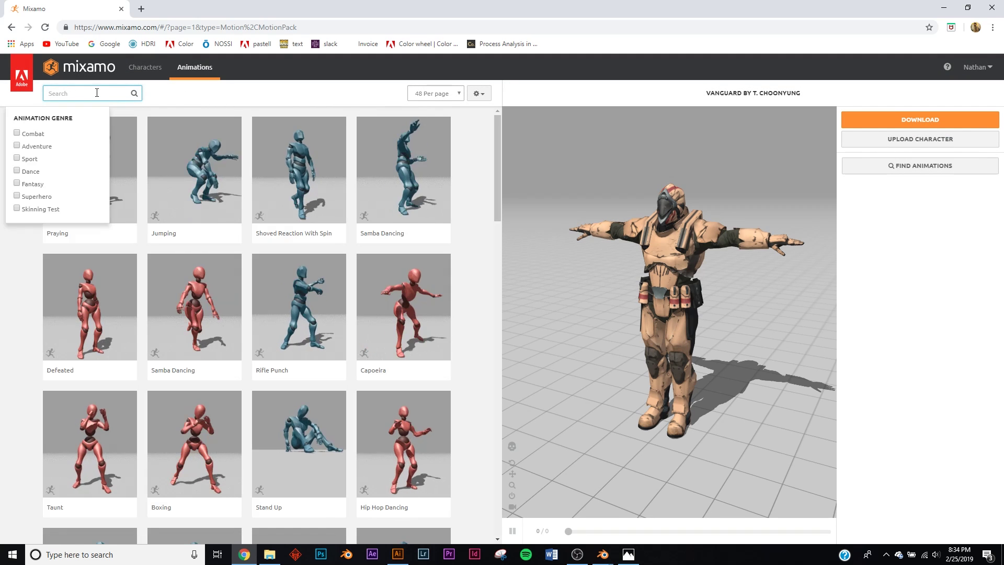
pyautogui.write('standing')
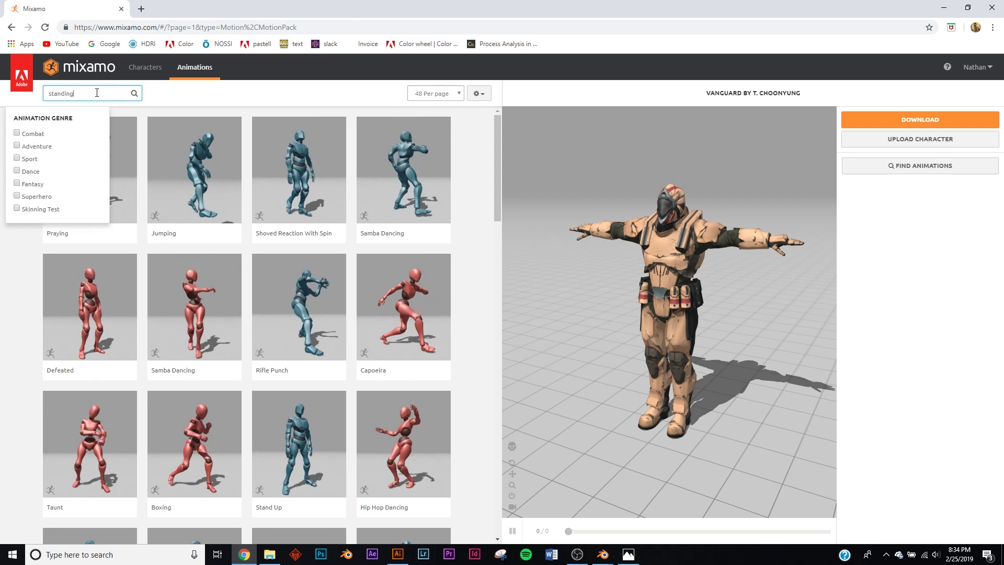
pyautogui.press('Return')
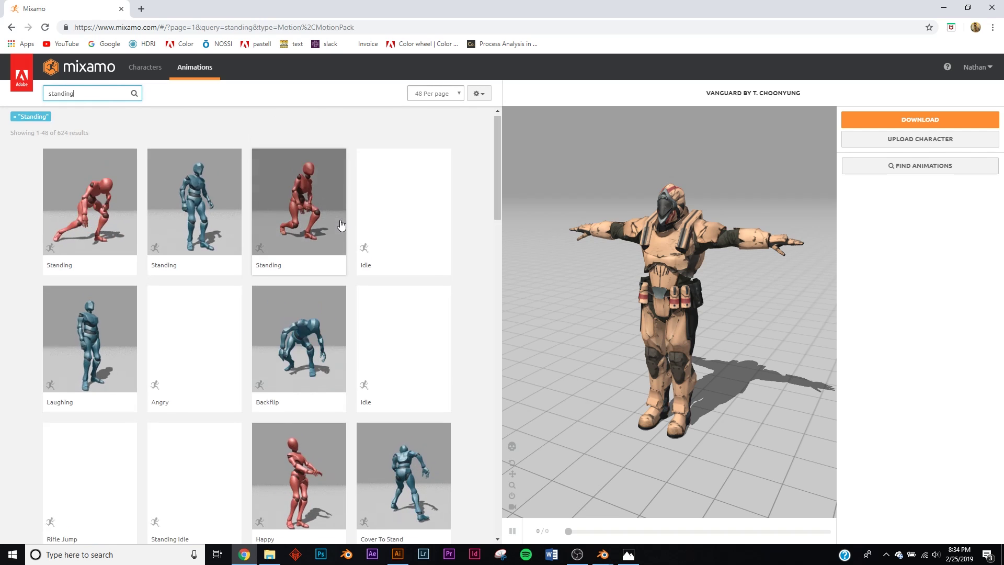
pyautogui.scroll(-2, 341, 225)
pyautogui.click(404, 233)
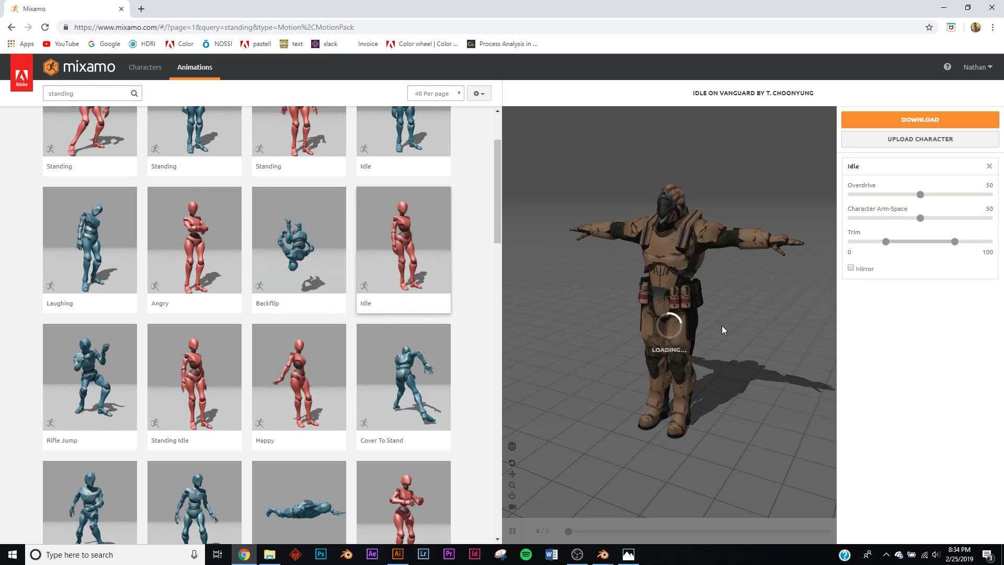
pyautogui.moveTo(723, 329); pyautogui.dragTo(499, 298)
pyautogui.moveTo(676, 314); pyautogui.dragTo(944, 136)
# - Download the animated character with skin in Collada (.dae) format at 24 frames per second
pyautogui.click(911, 126)
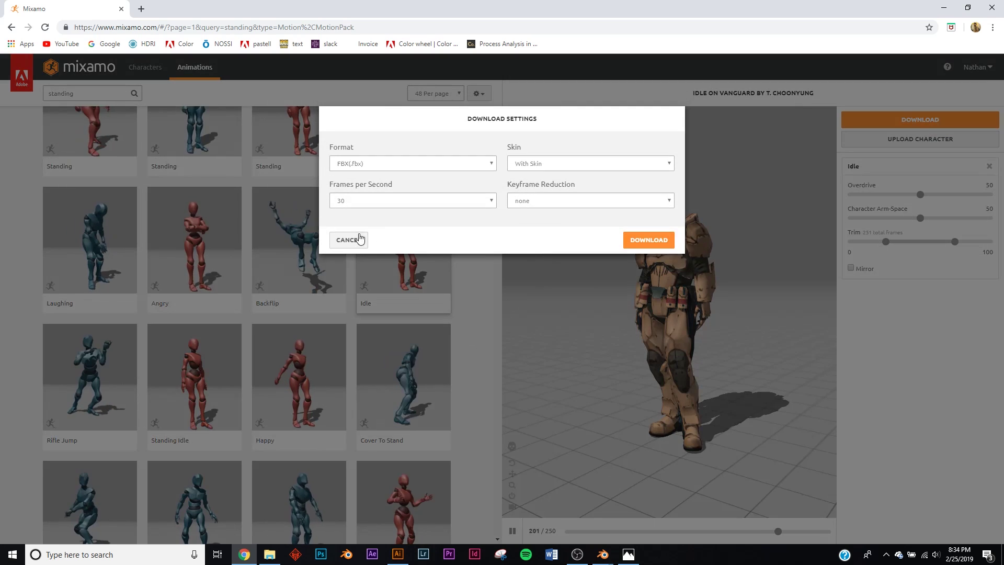
pyautogui.click(360, 202)
pyautogui.click(346, 212)
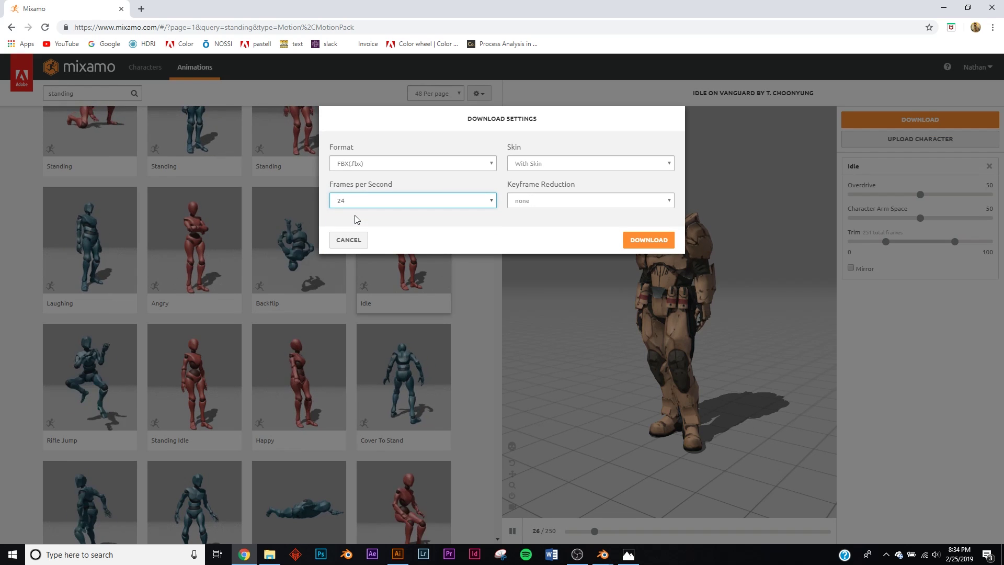
pyautogui.click(398, 162)
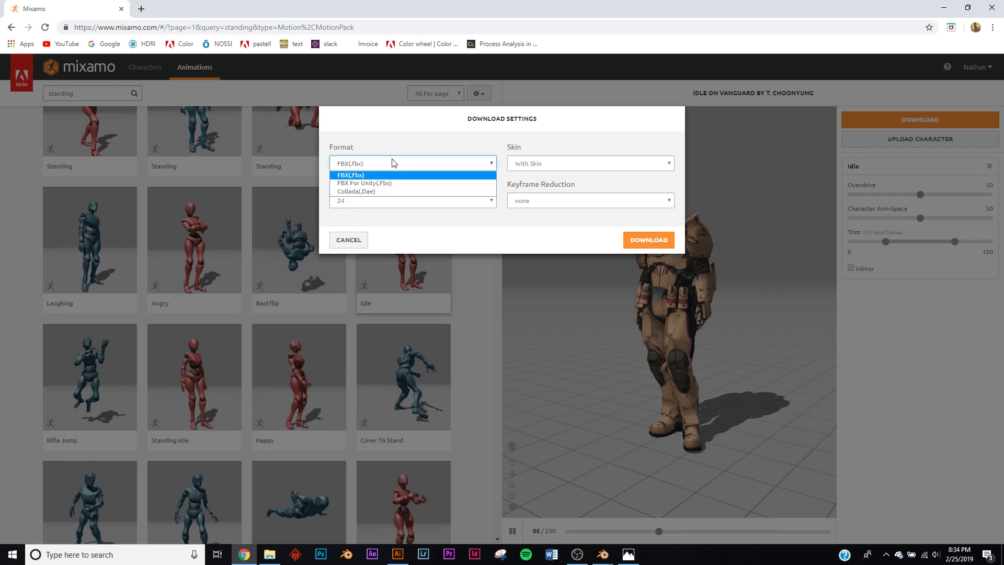
pyautogui.click(349, 191)
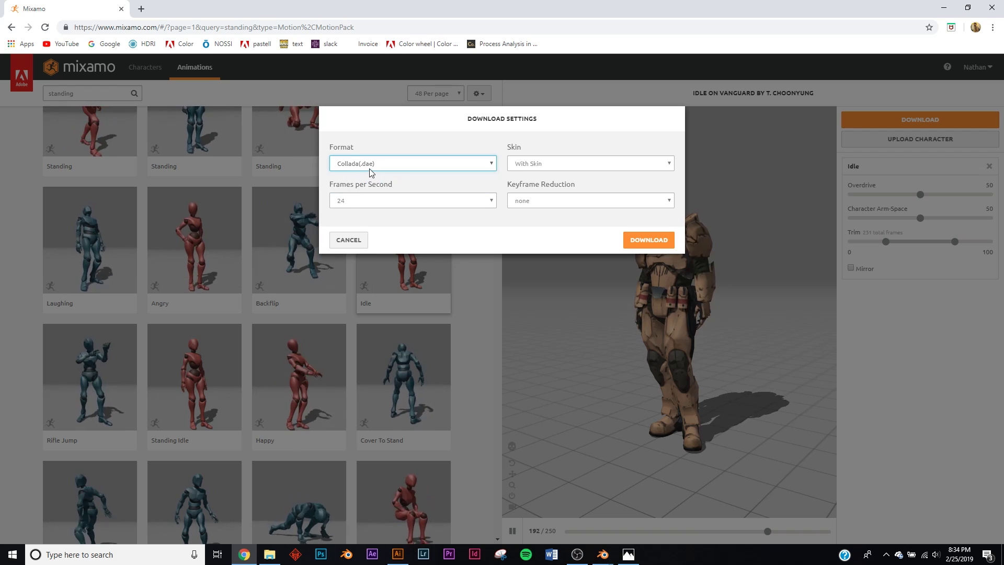
pyautogui.click(649, 240)
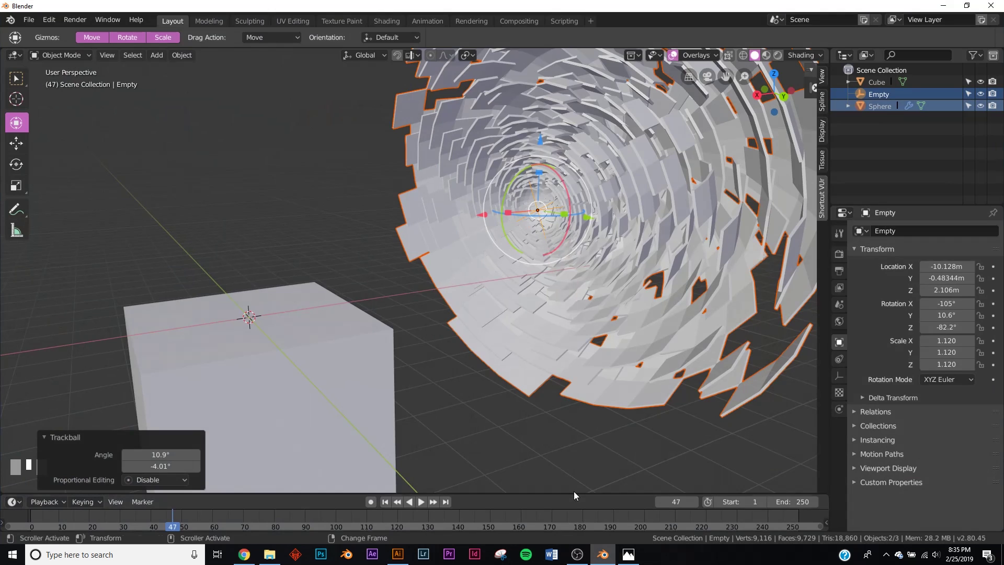
# - Switch back to Blender and import the Collada file Idle.dae from the desktop folder Idle (1)
pyautogui.moveTo(497, 318); pyautogui.dragTo(55, 82, button='middle')
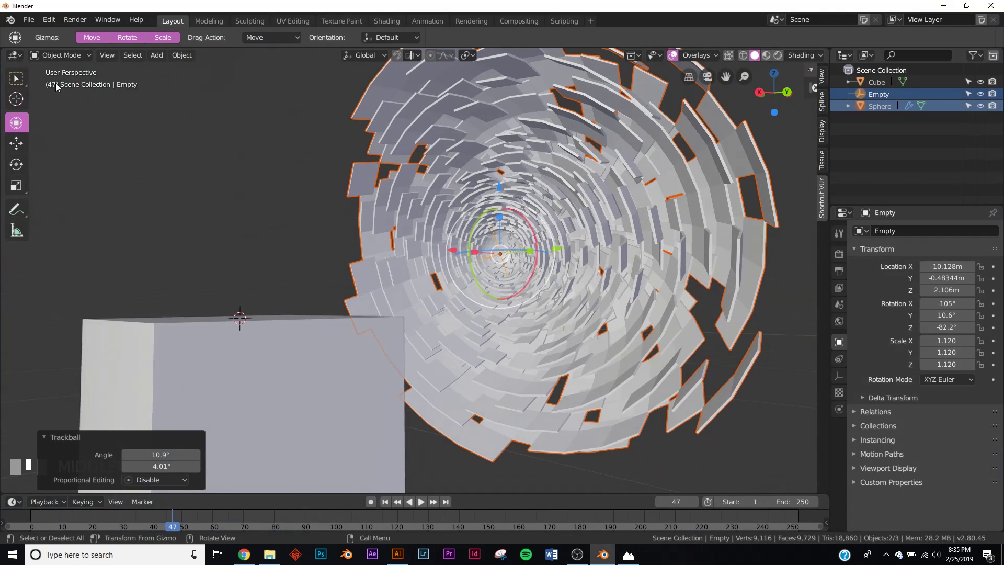
pyautogui.click(24, 20)
pyautogui.moveTo(74, 241)
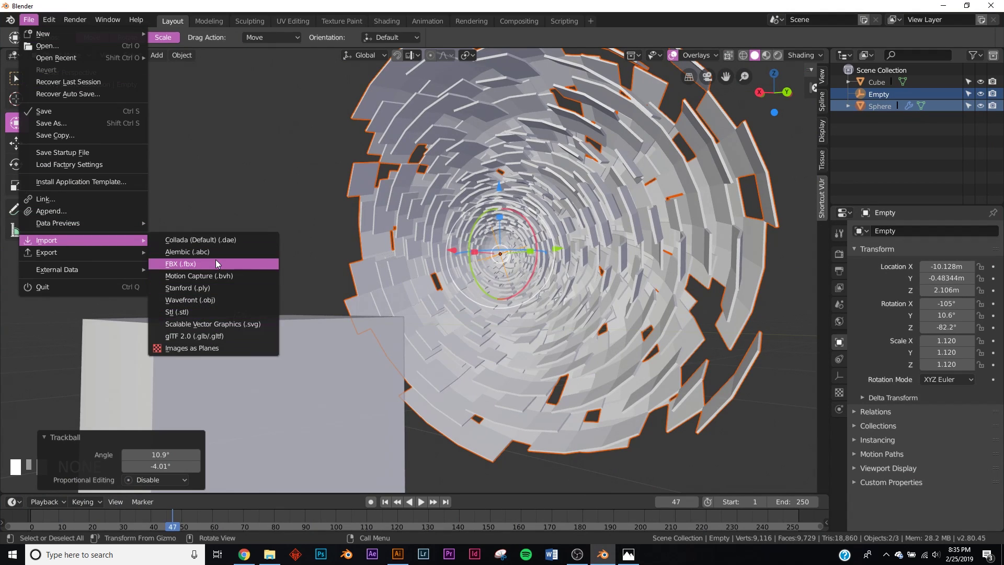
pyautogui.click(203, 242)
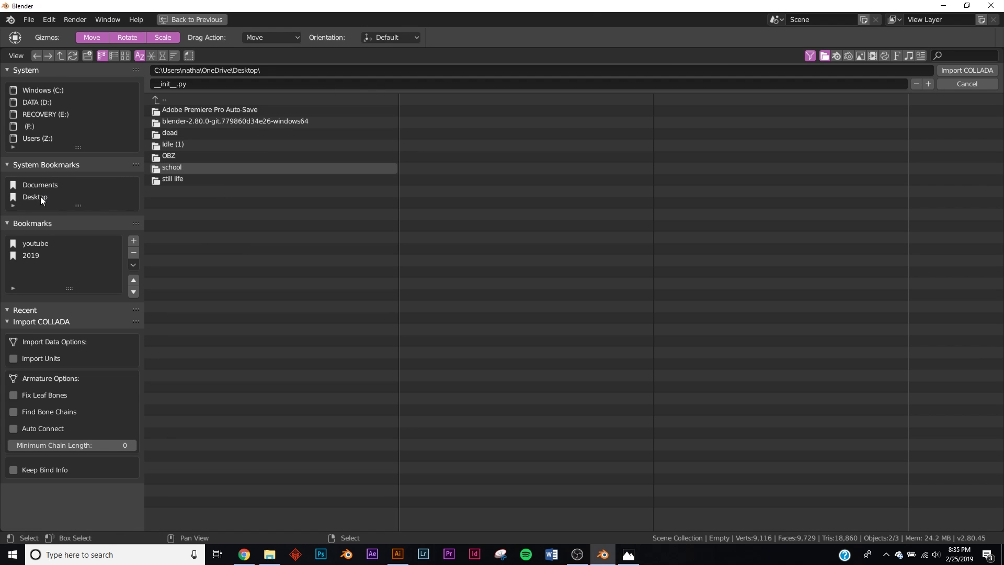
pyautogui.click(178, 145)
pyautogui.doubleClick(170, 124)
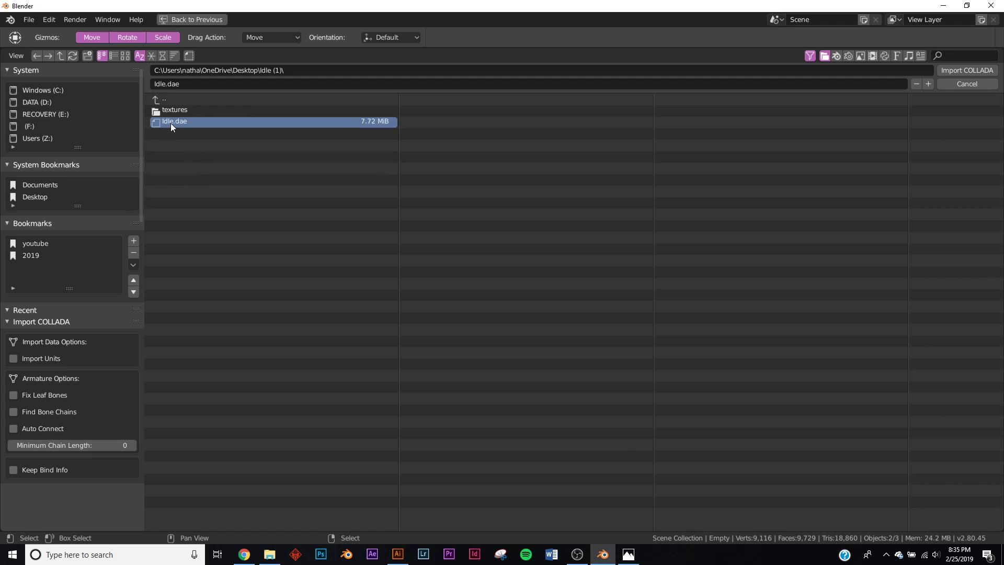
pyautogui.moveTo(247, 237); pyautogui.dragTo(406, 287, button='middle')
pyautogui.click(893, 84)
# - Move the character's armature to about X -1.84, Y 1.63 m on the cube and rotate it -67.5° around Z to face the tunnel
pyautogui.moveTo(542, 280); pyautogui.dragTo(548, 266, button='middle')
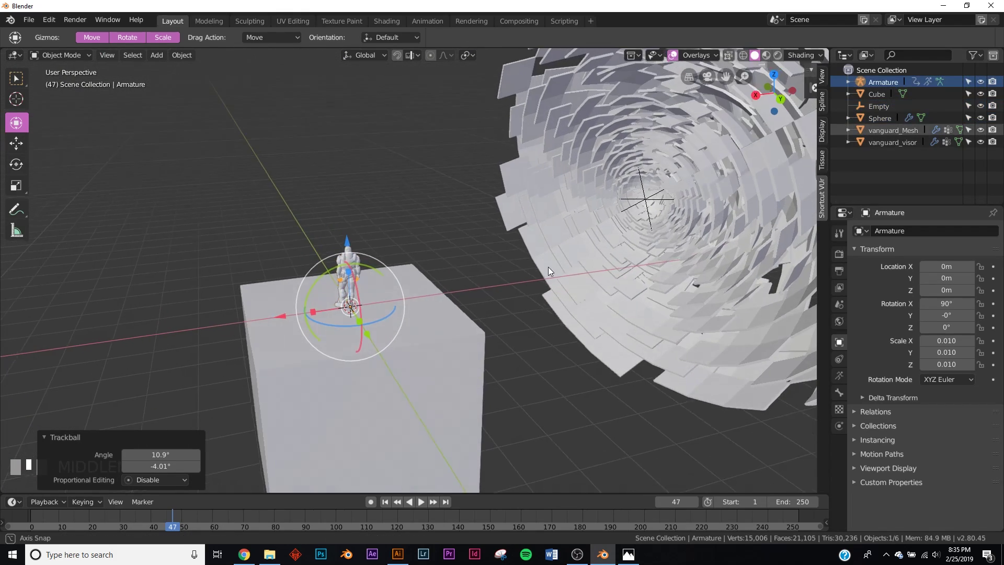
pyautogui.moveTo(281, 316); pyautogui.dragTo(344, 311)
pyautogui.moveTo(448, 328); pyautogui.dragTo(395, 347)
pyautogui.hotkey('ctrl', 'z')
pyautogui.moveTo(396, 347); pyautogui.dragTo(440, 278, button='middle')
# - Add a camera and align it to a view framing the character from behind with the tunnel beyond
pyautogui.hotkey('shift', 'a')
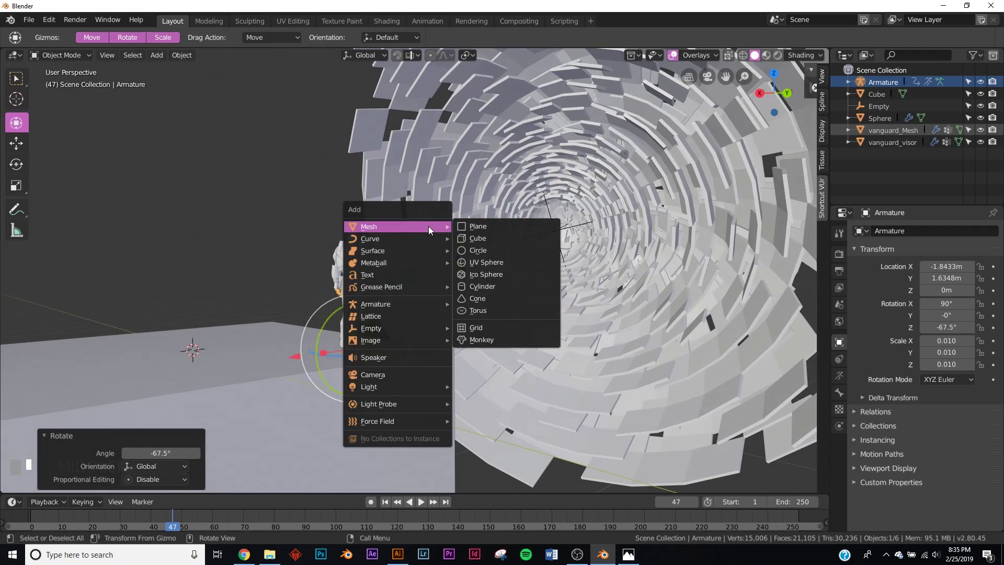
pyautogui.click(385, 374)
pyautogui.moveTo(385, 374); pyautogui.dragTo(428, 290, button='middle')
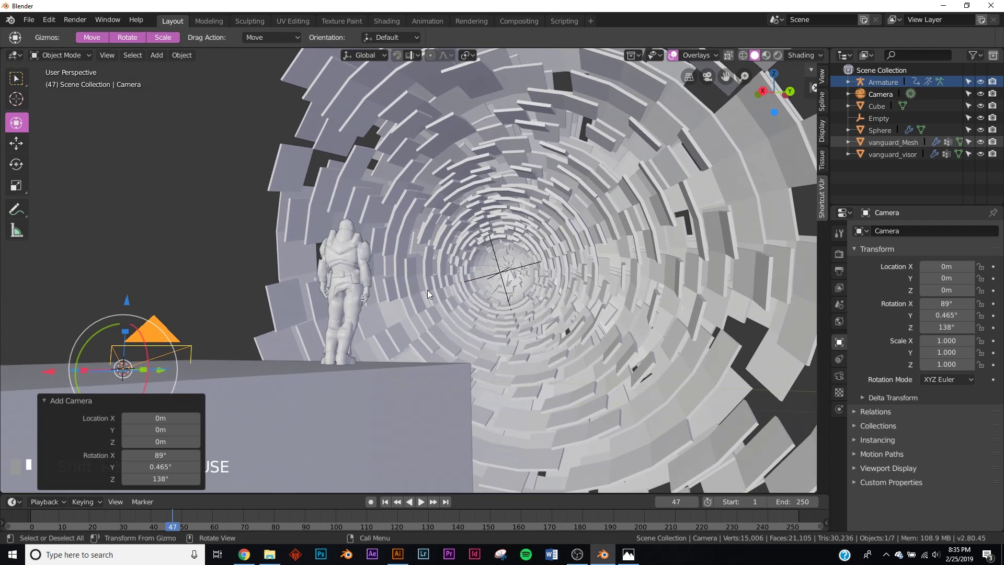
pyautogui.press('ctrl+alt+KP_0')
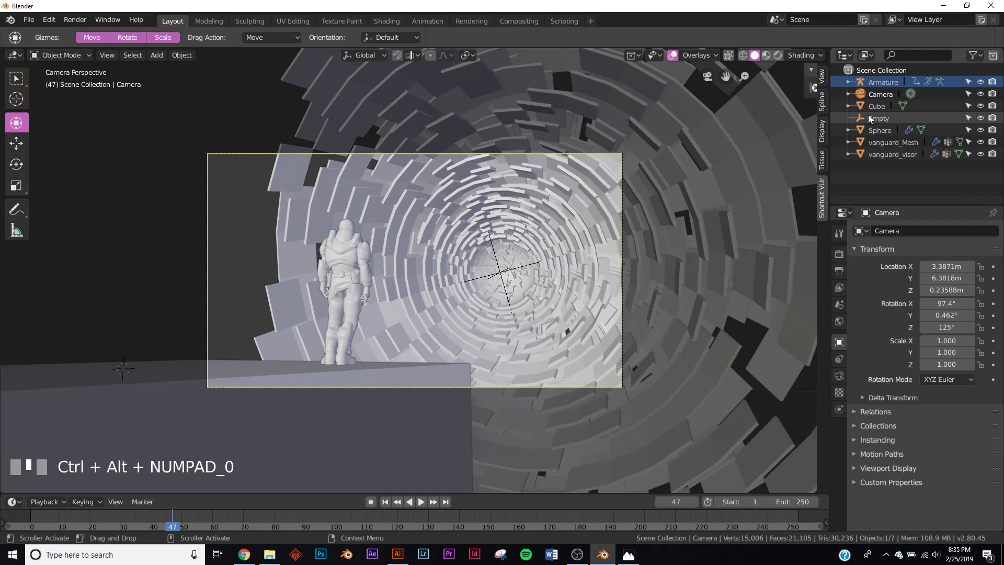
# - Set the camera's focal length to 32 mm
pyautogui.click(883, 98)
pyautogui.click(839, 375)
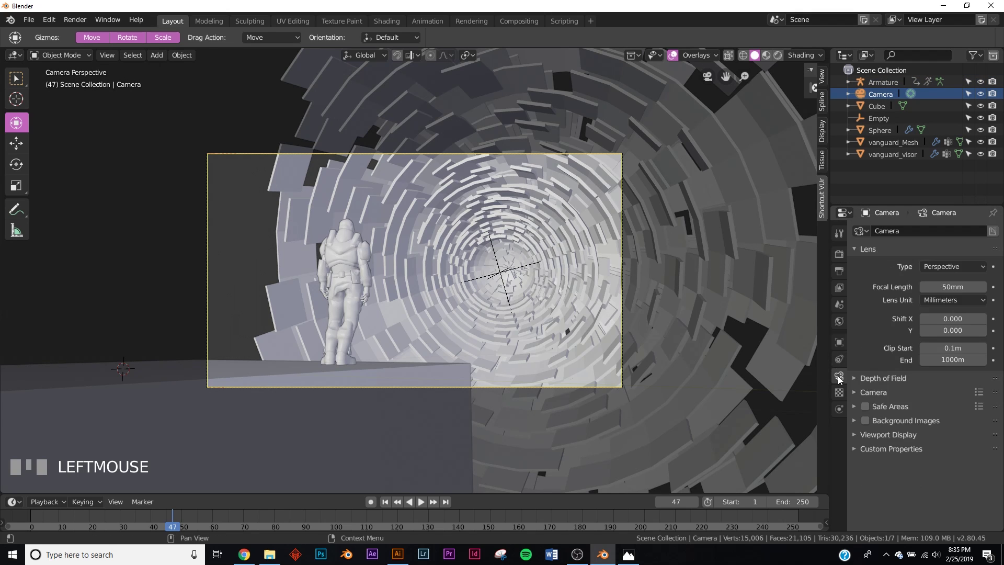
pyautogui.moveTo(953, 287); pyautogui.dragTo(907, 286)
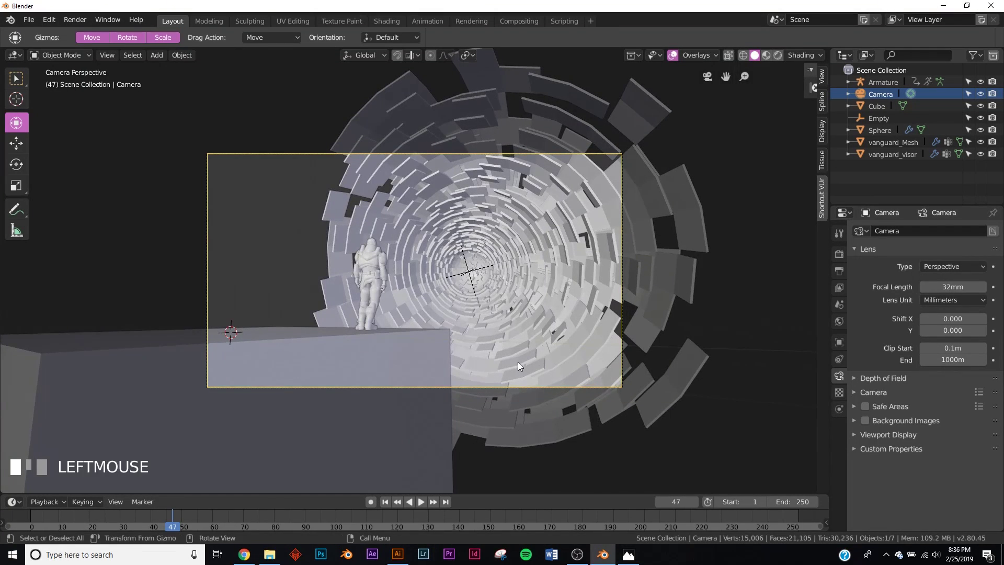
# - Move the camera about 2.15 m forward along its local Z axis and nudge it to reframe the character and tunnel
pyautogui.press('g')
pyautogui.press('z')
pyautogui.press('z')
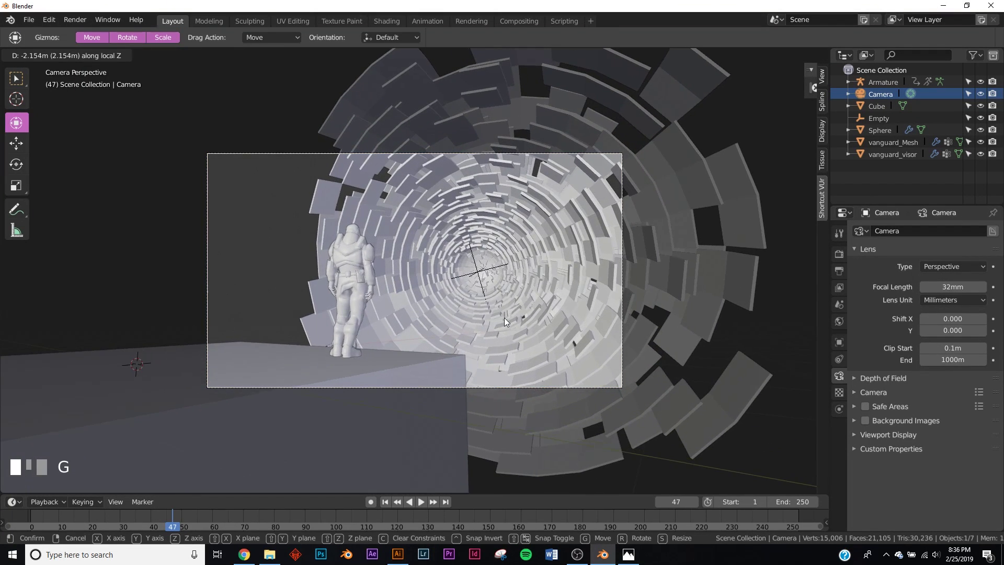
pyautogui.click(505, 322)
pyautogui.press('g')
pyautogui.click(515, 324)
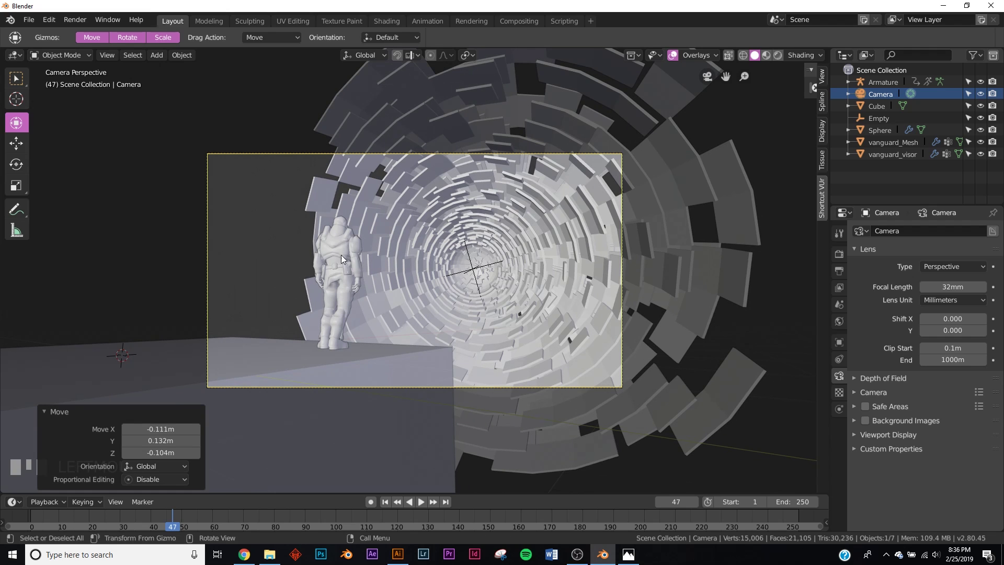
# - Scale the character's armature down by a factor of about 0.836
pyautogui.click(883, 81)
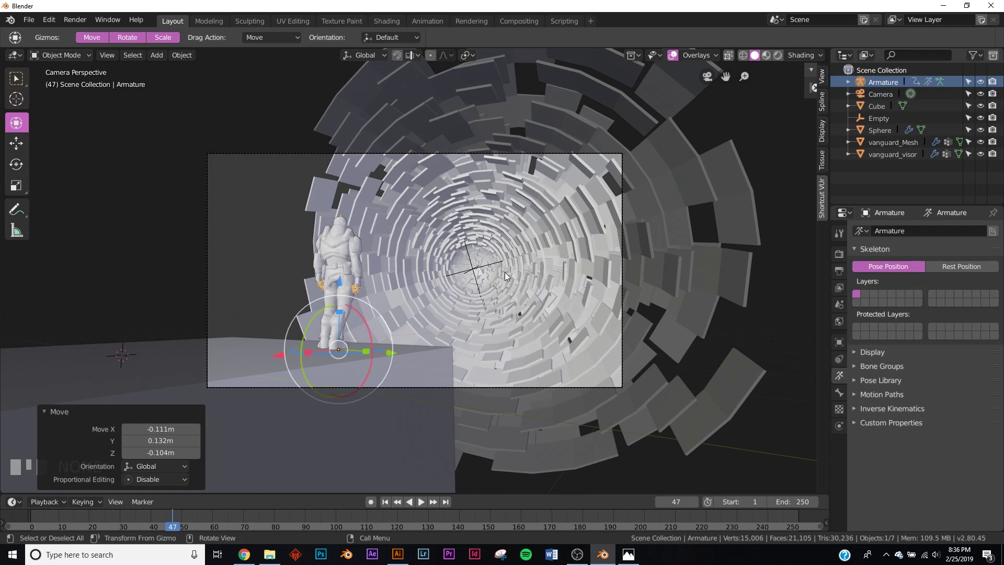
pyautogui.press('s')
pyautogui.click(519, 292)
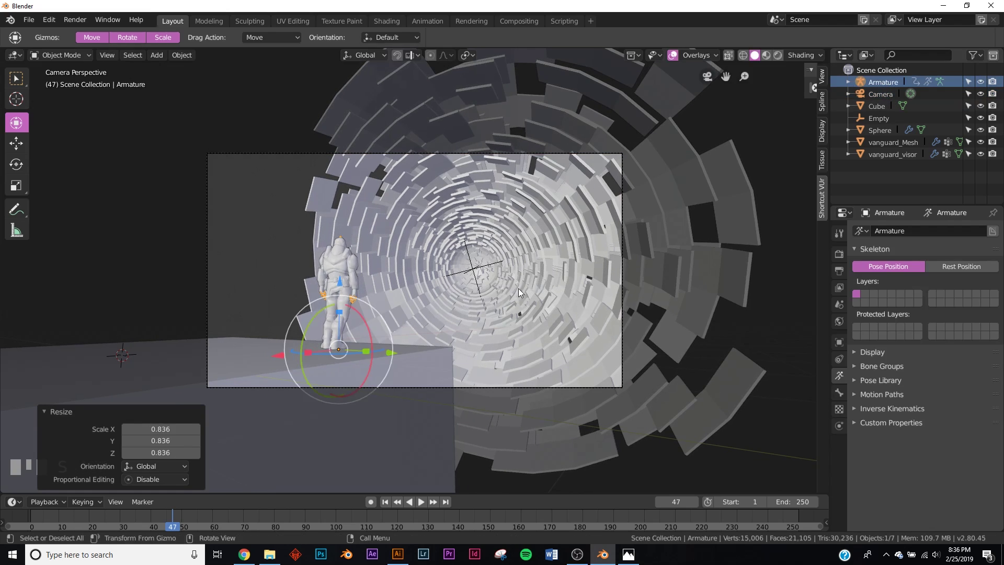
# - Rotate the character's armature about -46.2° around its vertical axis and return to the camera view
pyautogui.moveTo(338, 357); pyautogui.dragTo(332, 355)
pyautogui.moveTo(333, 352); pyautogui.dragTo(425, 352)
pyautogui.hotkey('ctrl', 'z')
pyautogui.moveTo(425, 353); pyautogui.dragTo(337, 421, button='middle')
pyautogui.moveTo(335, 412); pyautogui.dragTo(299, 409)
pyautogui.press('KP_0')
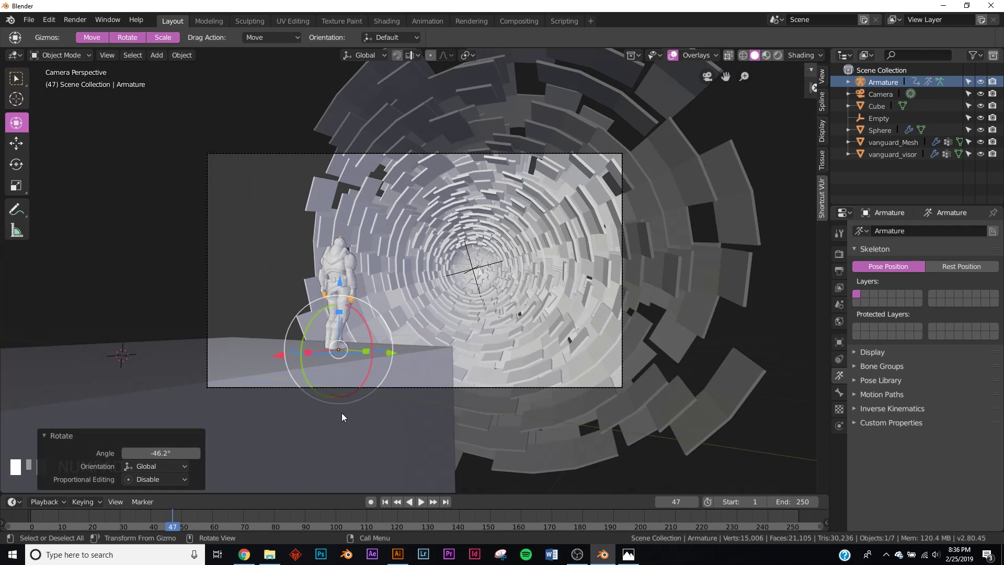
# - Select the tunnel sphere together with its offset empty and move both up and away from the character in the camera frame
pyautogui.click(652, 274)
pyautogui.click(883, 131)
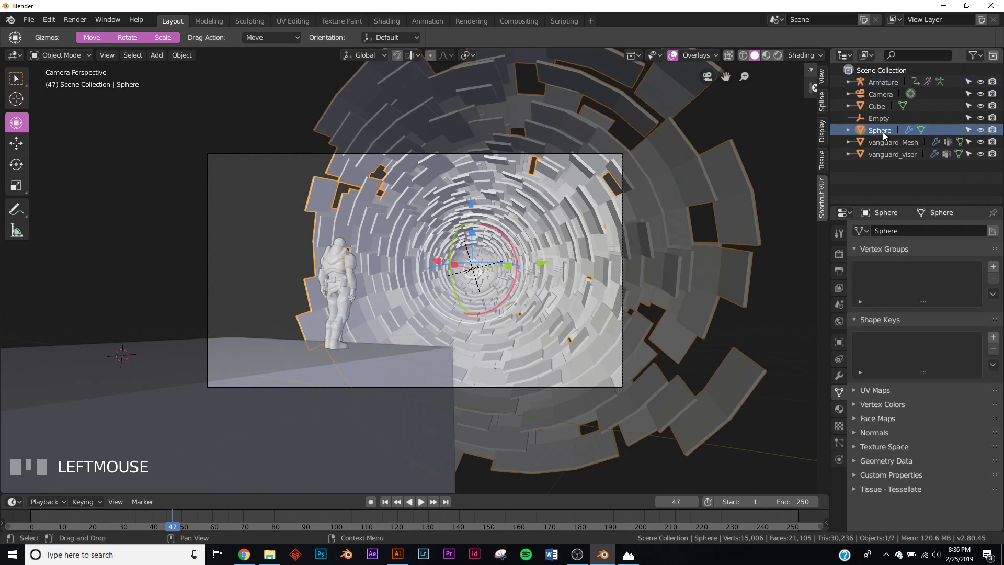
pyautogui.keyDown('shift'); pyautogui.click(882, 119); pyautogui.keyUp('shift')
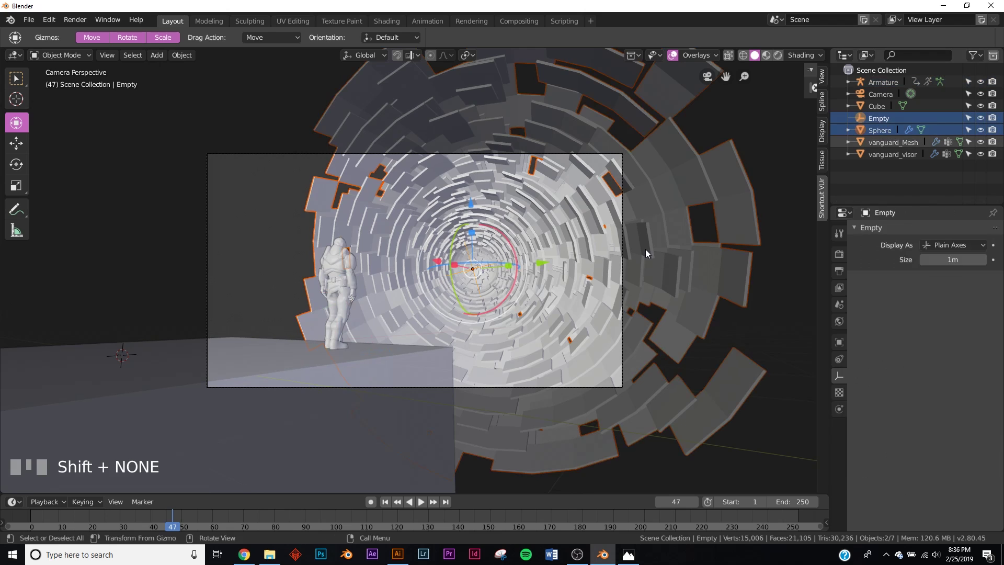
pyautogui.press('g')
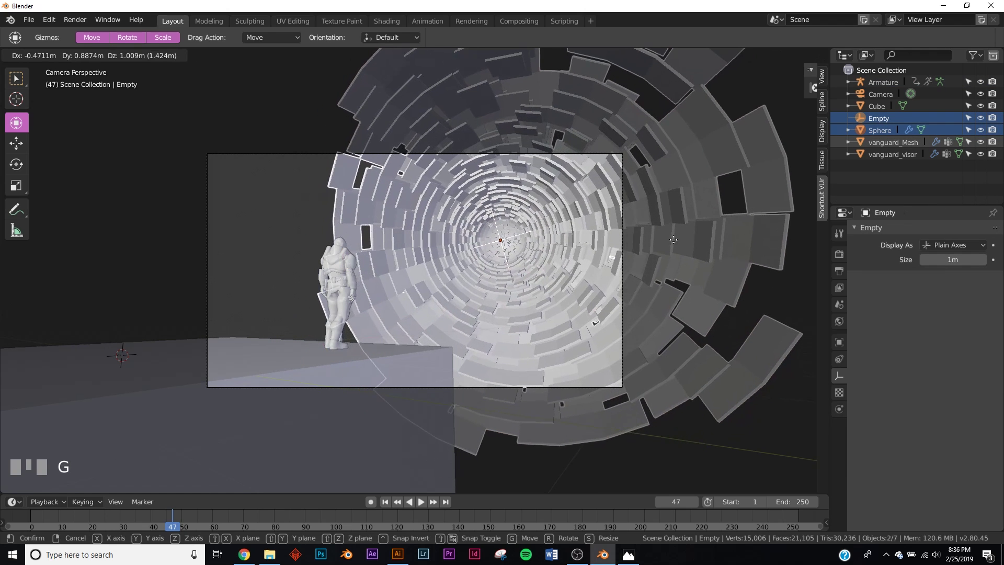
pyautogui.click(512, 205)
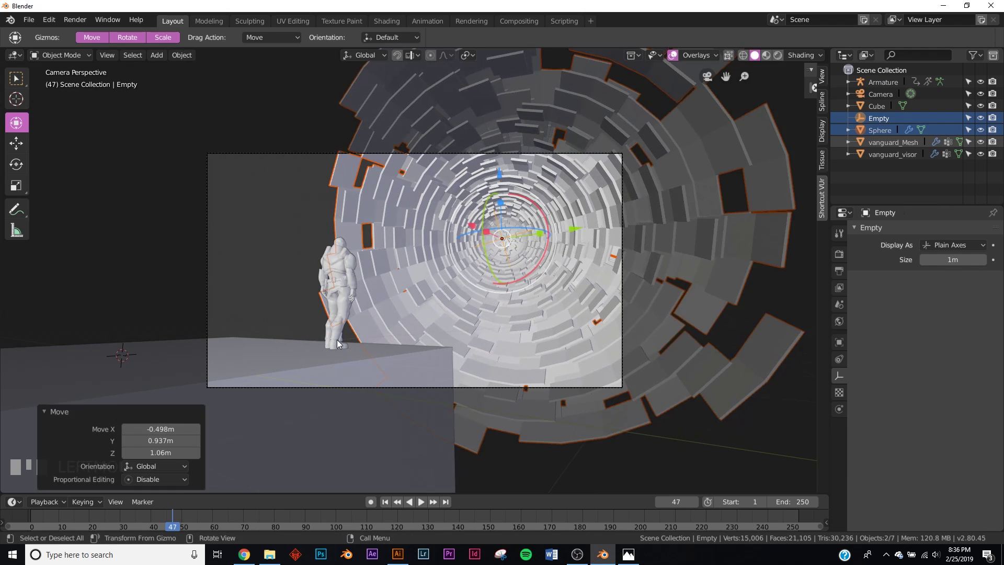
pyautogui.press('g')
pyautogui.click(538, 268)
# - Raise the tunnel sphere's Array modifier count to 29
pyautogui.click(735, 254)
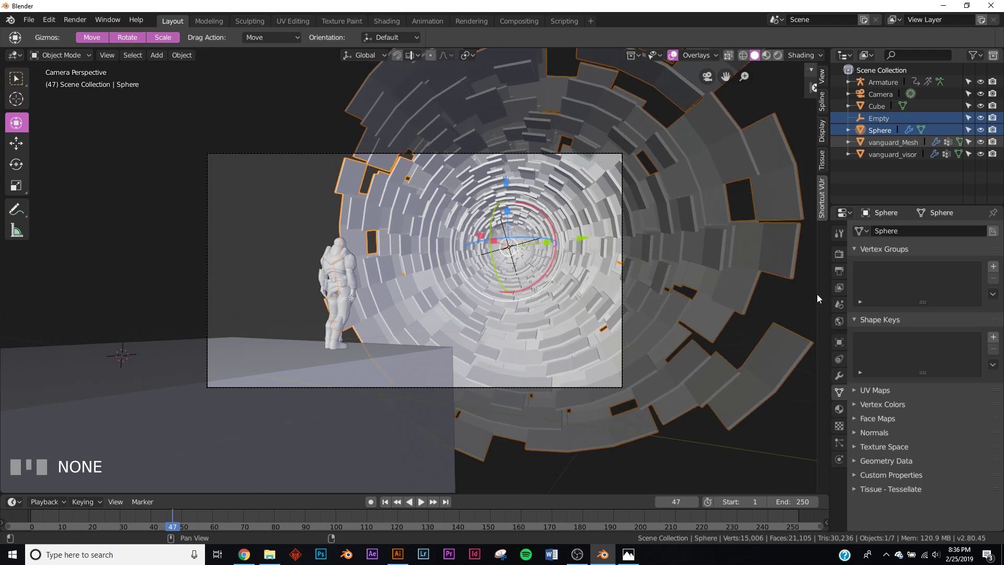
pyautogui.click(839, 375)
pyautogui.moveTo(924, 295); pyautogui.dragTo(941, 295)
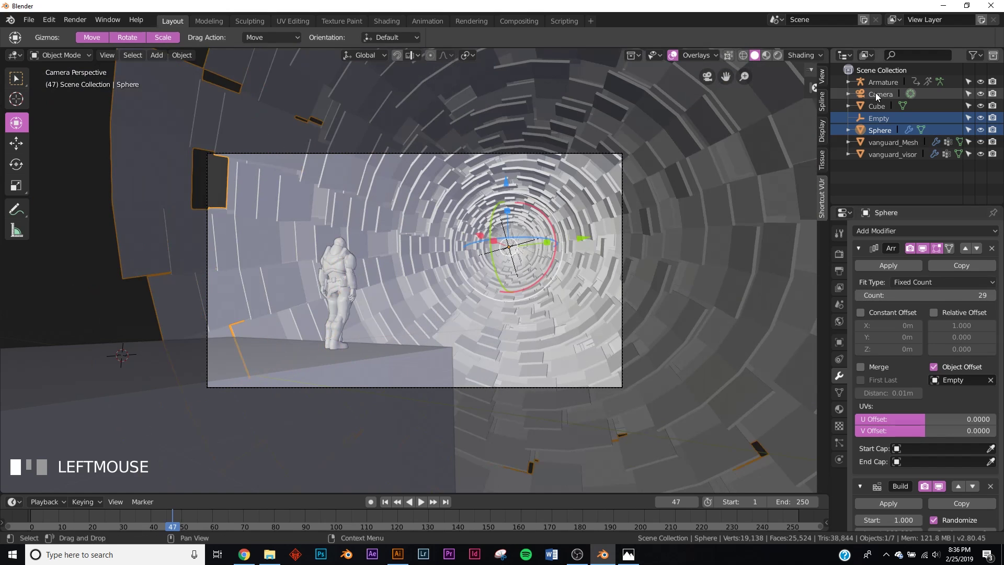
# - Scale the tunnel's offset empty by about 0.972
pyautogui.click(866, 119)
pyautogui.press('s')
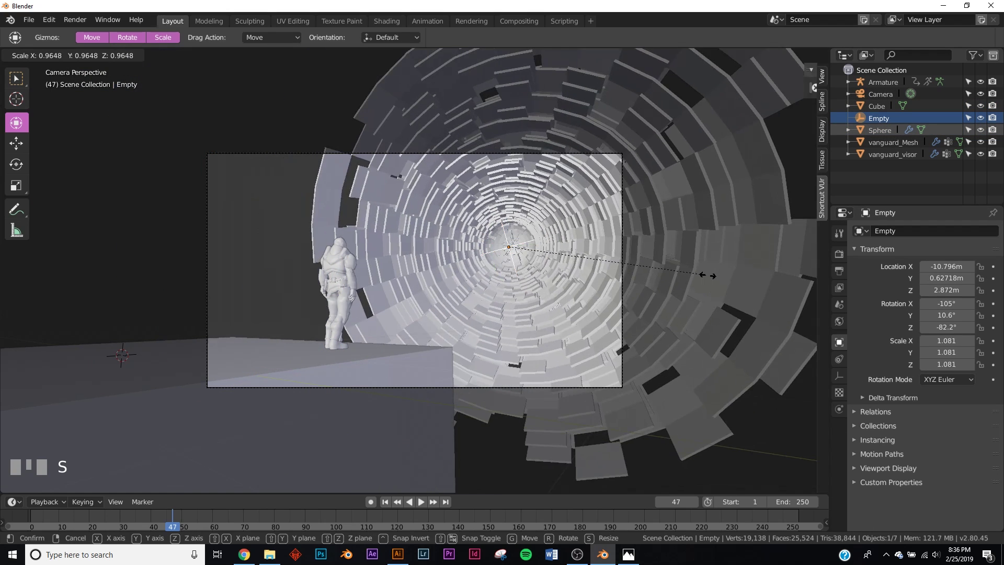
pyautogui.click(709, 275)
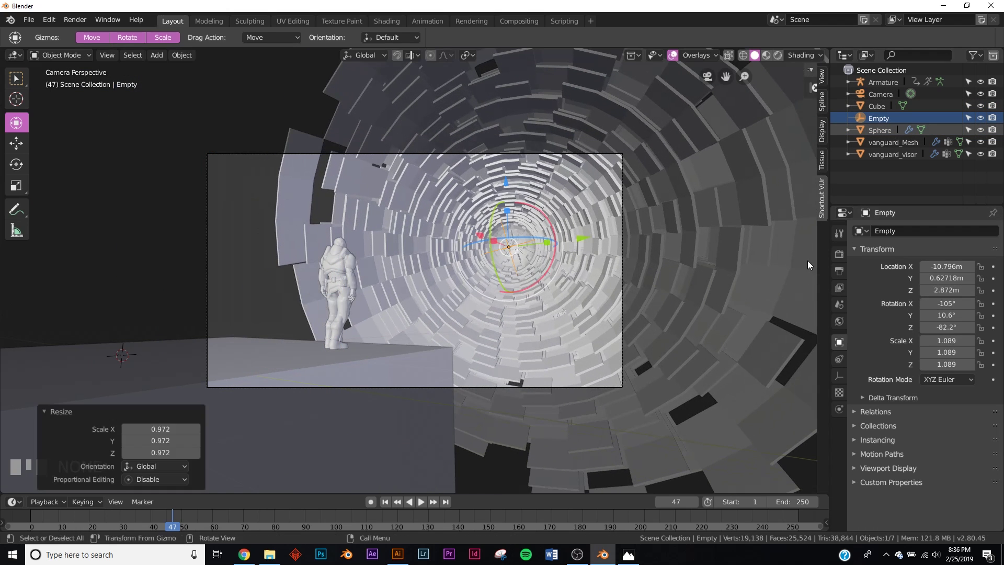
# - Raise the tunnel sphere's Array count to 38 and check the result through the camera
pyautogui.click(657, 226)
pyautogui.moveTo(951, 295); pyautogui.dragTo(962, 295)
pyautogui.moveTo(398, 199); pyautogui.dragTo(368, 199, button='middle')
pyautogui.scroll(-3, 450, 215)
pyautogui.press('KP_0')
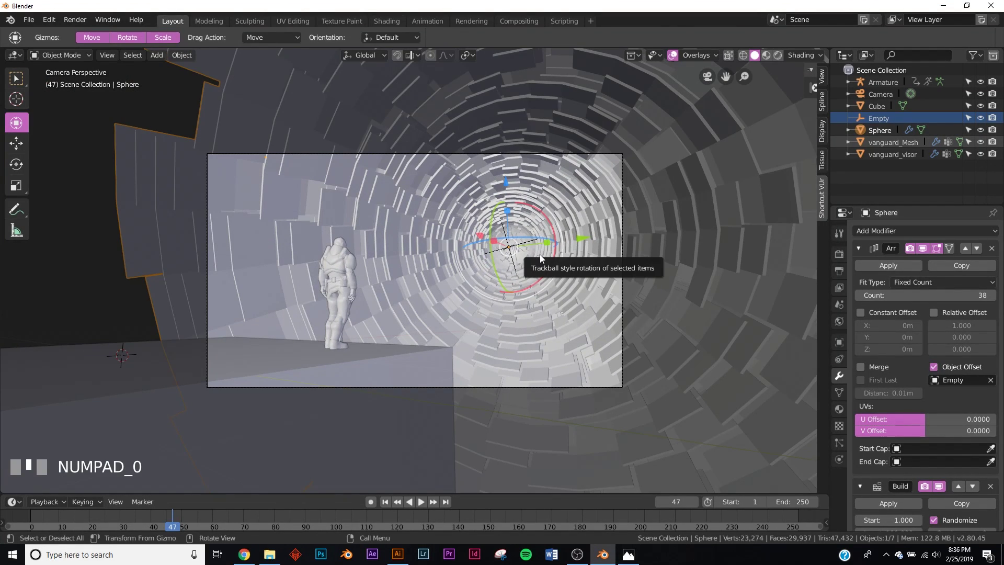
# - Add a point light and place it deep inside the tunnel at about X -11.29, Y 0.43, Z 2.92 m
pyautogui.press('z')
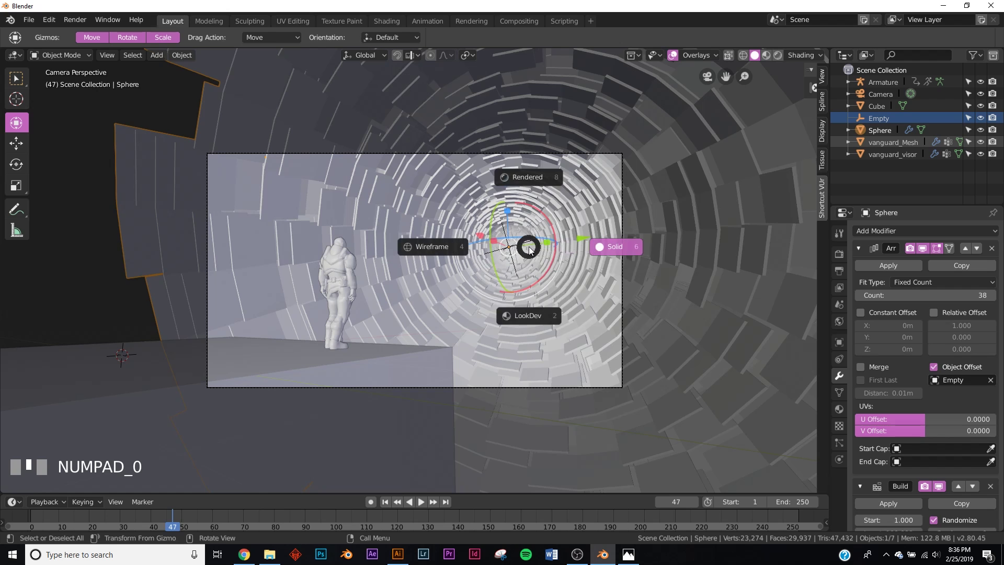
pyautogui.click(591, 247)
pyautogui.hotkey('shift', 'a')
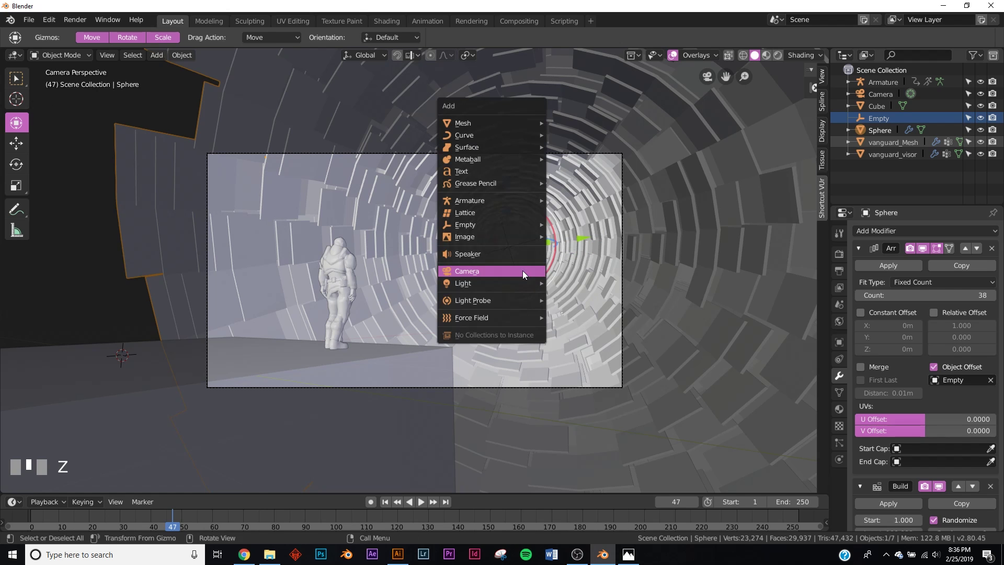
pyautogui.moveTo(484, 283)
pyautogui.click(574, 283)
pyautogui.moveTo(574, 283); pyautogui.dragTo(538, 280, button='middle')
pyautogui.scroll(-5, 467, 291)
pyautogui.moveTo(193, 342); pyautogui.dragTo(639, 191)
pyautogui.moveTo(561, 223); pyautogui.dragTo(499, 236)
pyautogui.moveTo(525, 185); pyautogui.dragTo(541, 103)
pyautogui.moveTo(492, 161); pyautogui.dragTo(502, 161)
pyautogui.moveTo(593, 158); pyautogui.dragTo(615, 159)
pyautogui.moveTo(517, 163); pyautogui.dragTo(510, 164)
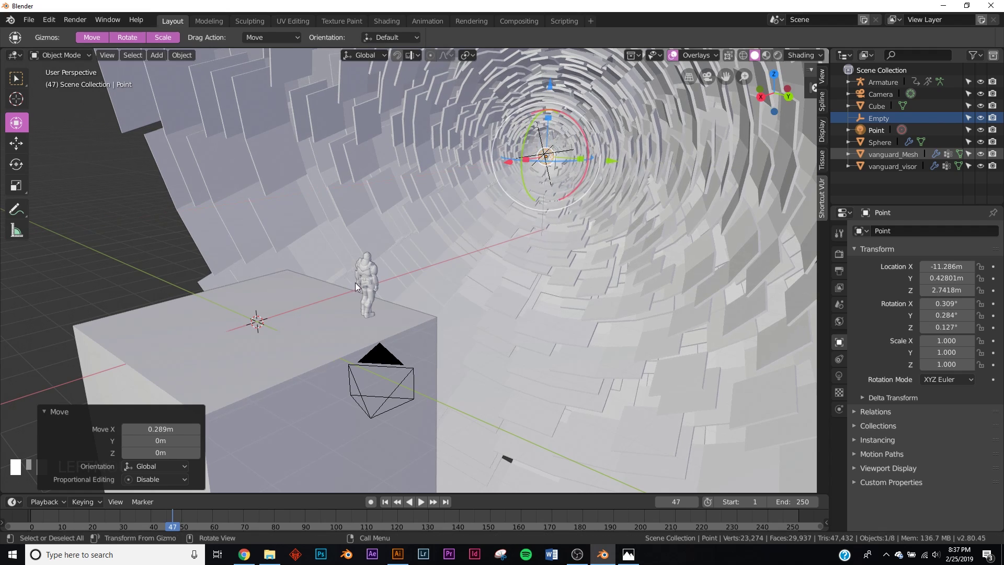
pyautogui.moveTo(546, 80); pyautogui.dragTo(546, 80)
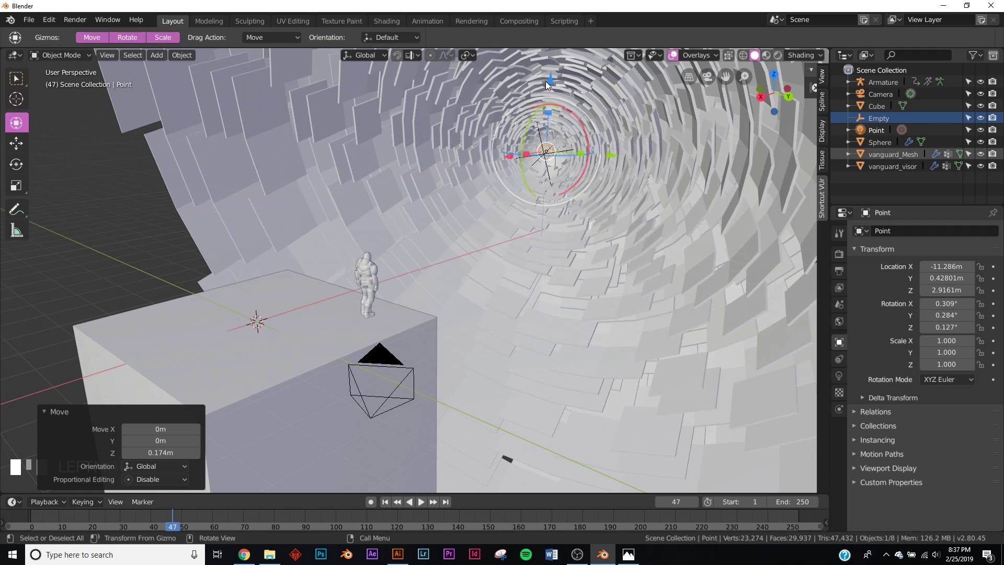
# - Show the scene through the camera in rendered shading
pyautogui.press('KP_0')
pyautogui.press('z')
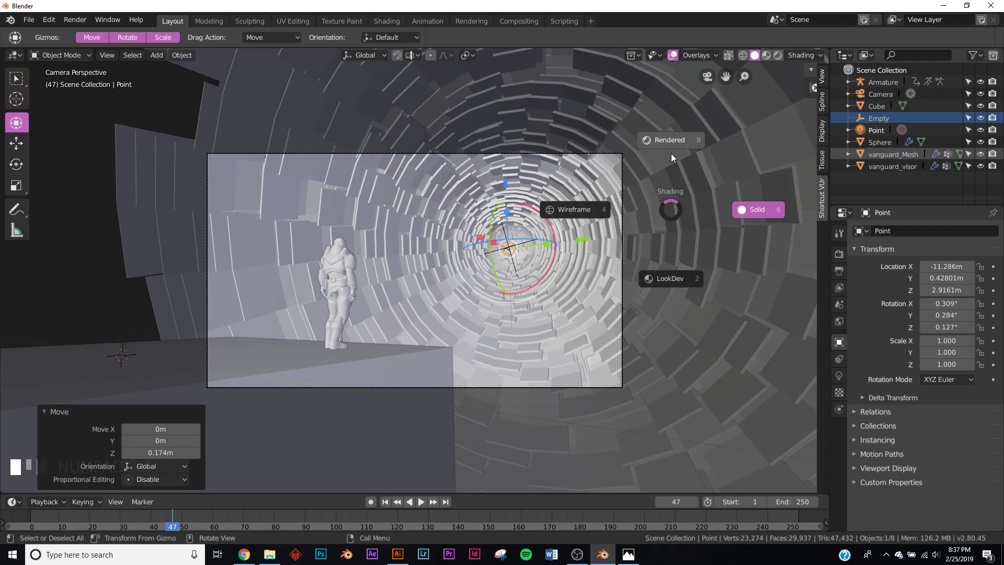
pyautogui.press('8')
pyautogui.scroll(2, 620, 241)
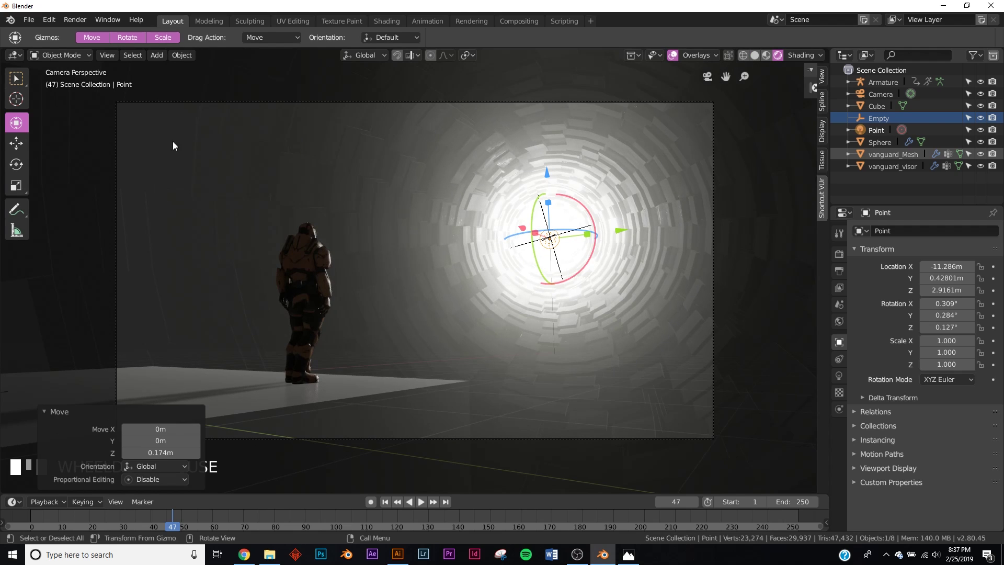
# - Set the world background color to black
pyautogui.click(840, 322)
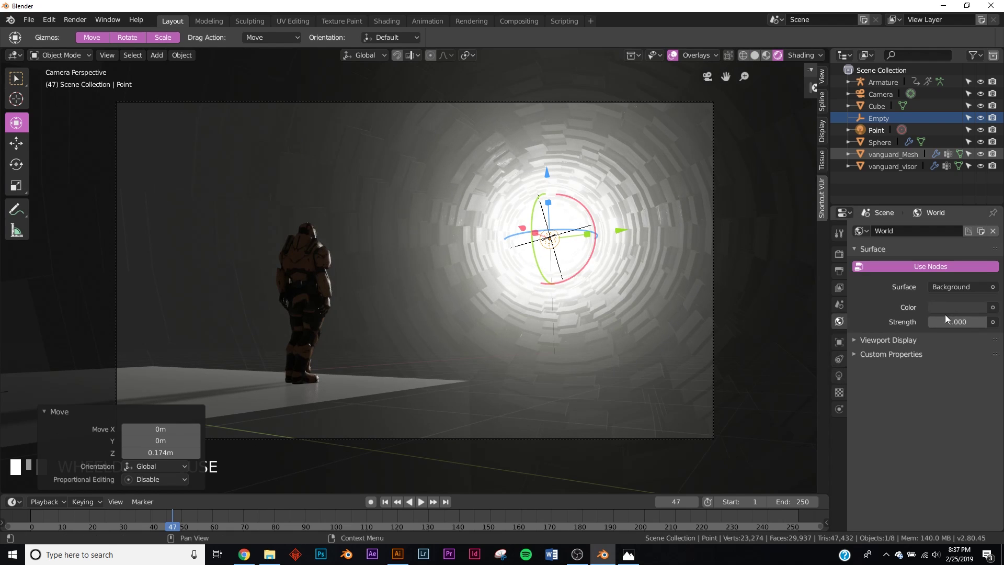
pyautogui.click(962, 308)
pyautogui.click(839, 324)
pyautogui.click(950, 308)
pyautogui.moveTo(977, 200); pyautogui.dragTo(978, 222)
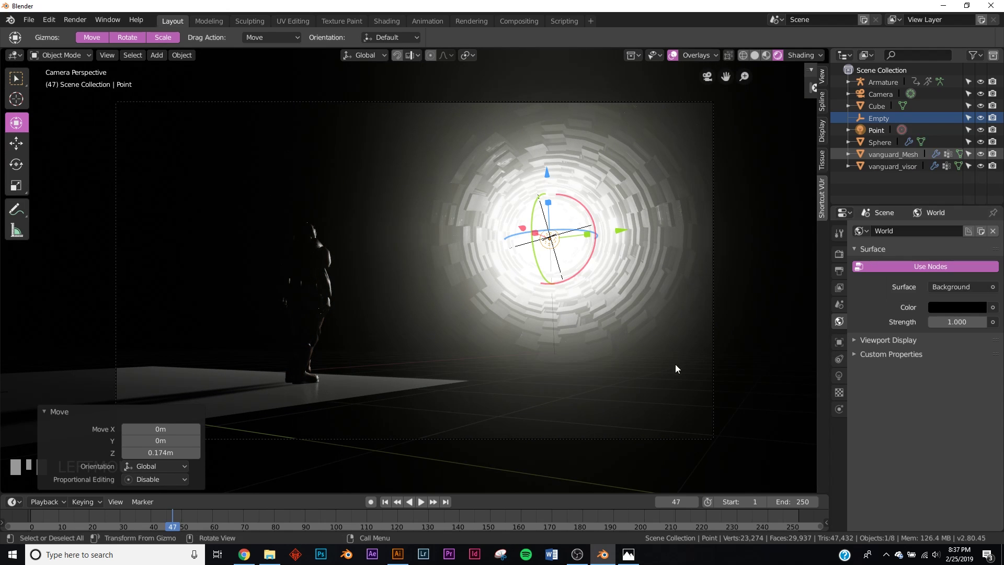
# - Give the tunnel's point light a cyan color and a power of 30 W
pyautogui.click(886, 128)
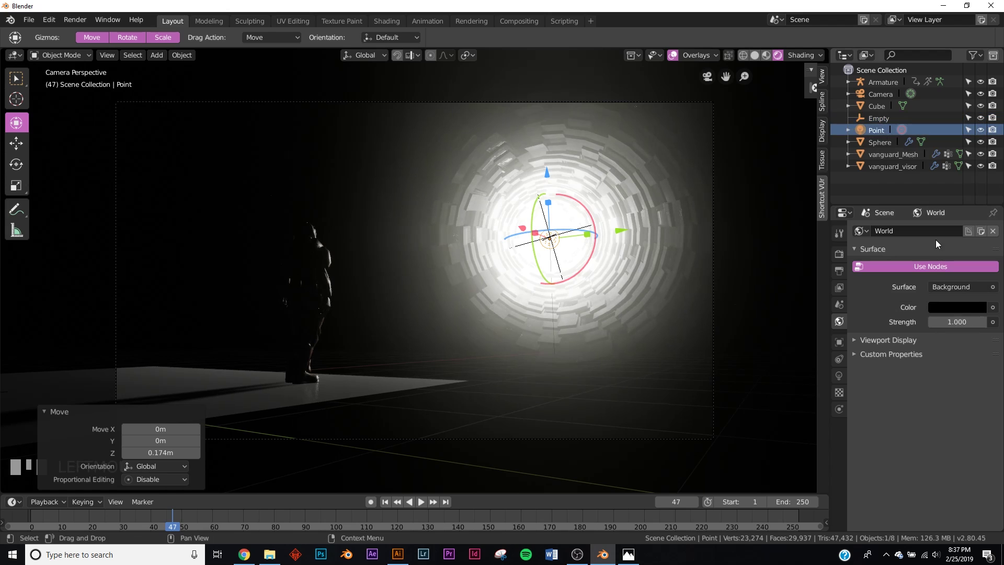
pyautogui.click(839, 376)
pyautogui.click(960, 296)
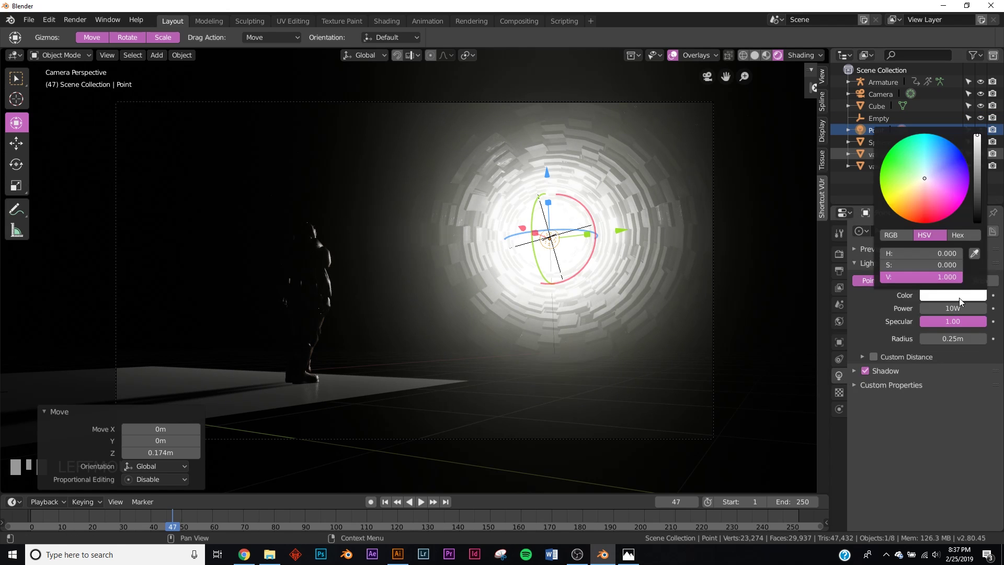
pyautogui.moveTo(921, 184); pyautogui.dragTo(932, 134)
pyautogui.click(947, 311)
pyautogui.write('30')
pyautogui.press('Return')
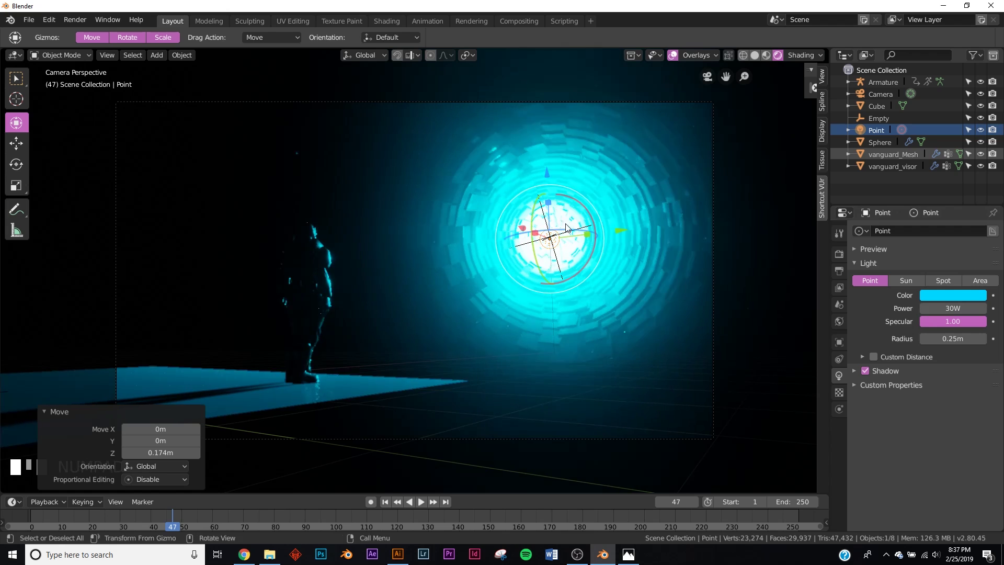
pyautogui.click(623, 414)
pyautogui.hotkey('ctrl', 'z')
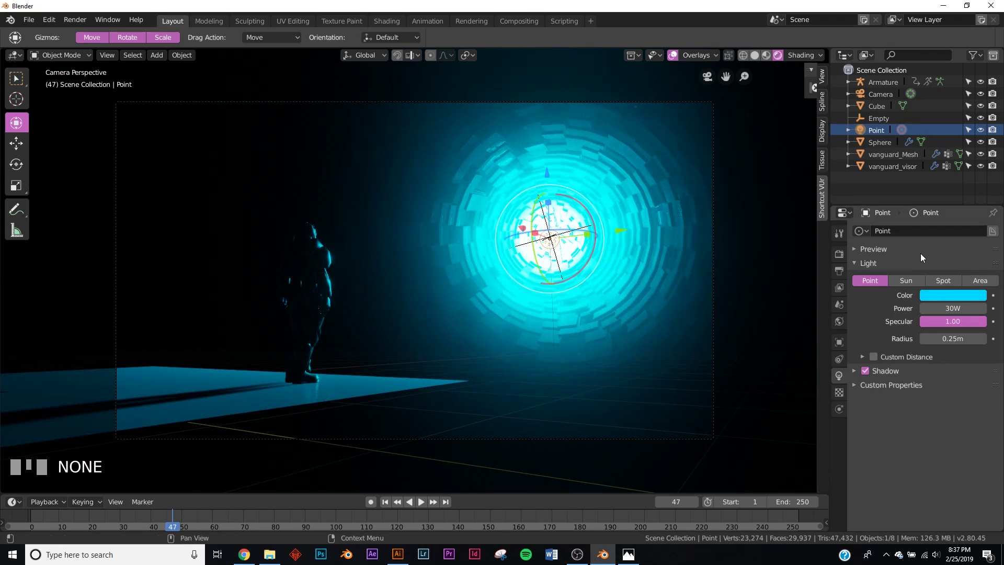
# - Change the tunnel light's color to orange and check it in rendered shading
pyautogui.click(932, 295)
pyautogui.moveTo(918, 211); pyautogui.dragTo(908, 224)
pyautogui.press('z')
pyautogui.press('z')
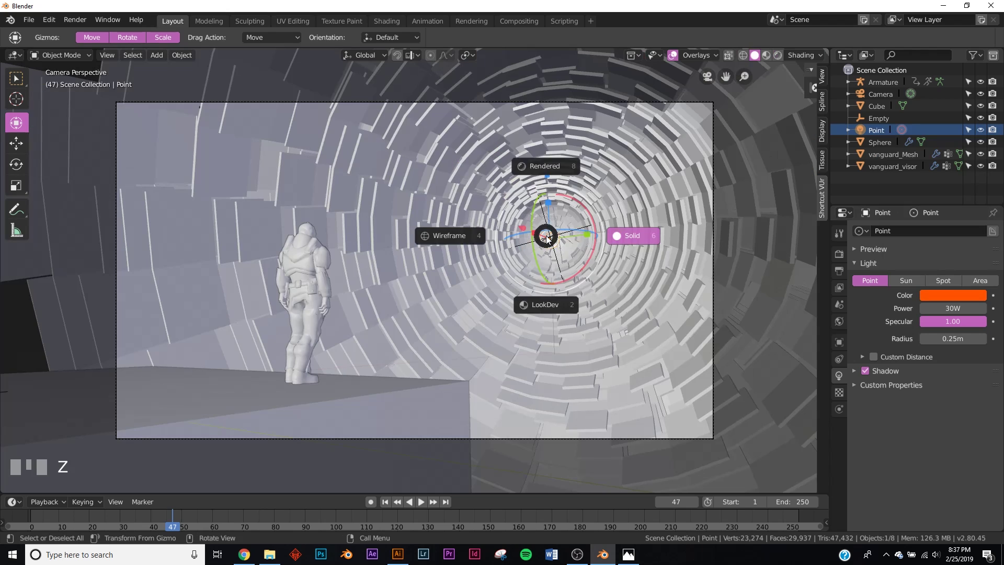
pyautogui.click(558, 179)
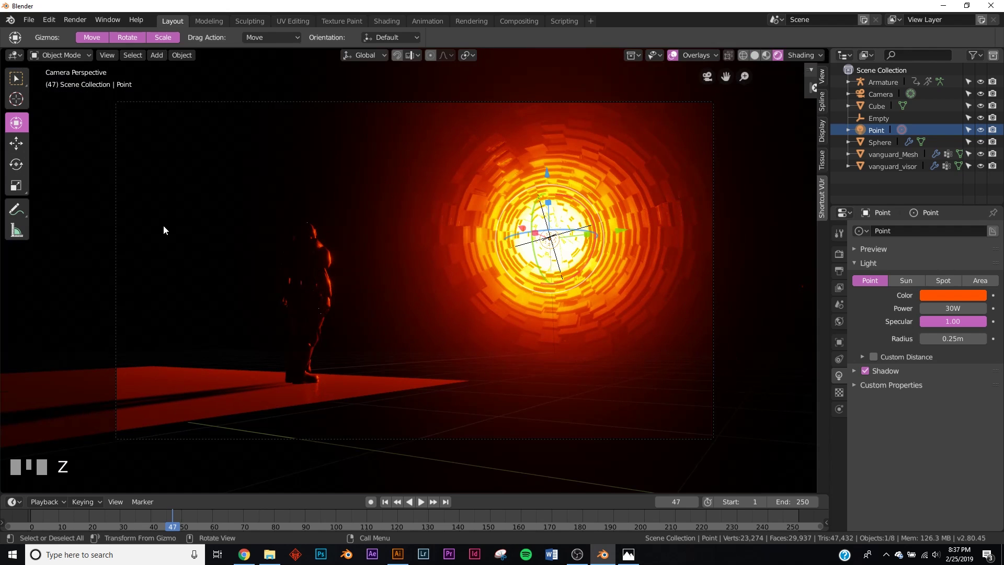
# - Add a second point light behind the character and raise it about 1.09 m along Z
pyautogui.press('z')
pyautogui.click(534, 230)
pyautogui.moveTo(534, 230); pyautogui.dragTo(410, 259, button='middle')
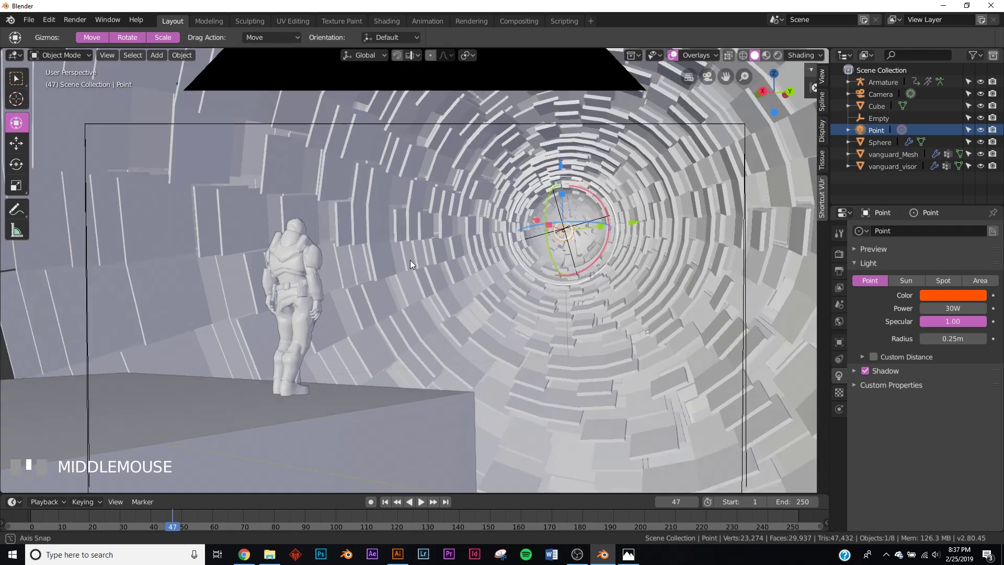
pyautogui.scroll(-2, 400, 305)
pyautogui.scroll(-1, 401, 305)
pyautogui.hotkey('shift', 'a')
pyautogui.moveTo(392, 315)
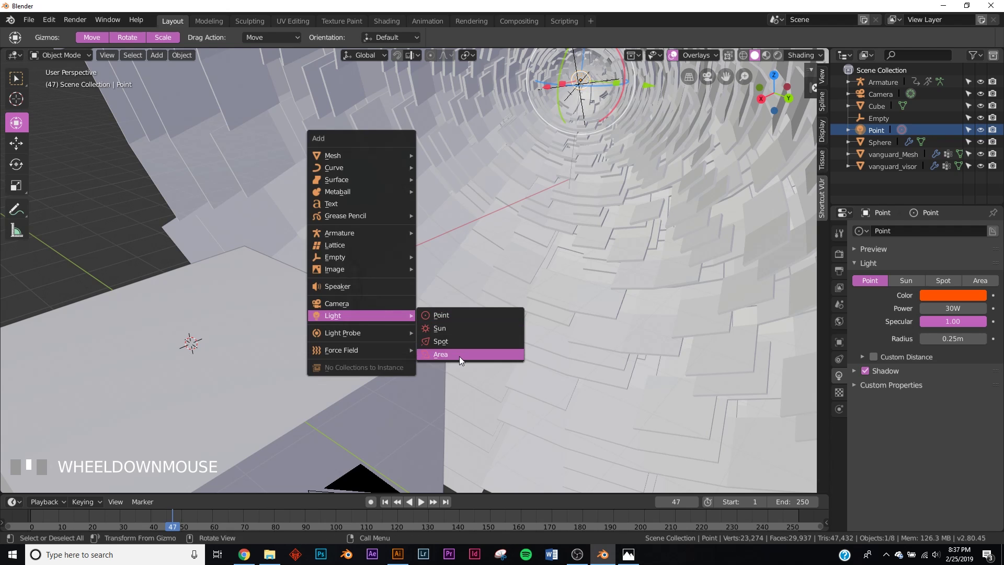
pyautogui.click(461, 314)
pyautogui.press('g')
pyautogui.press('z')
pyautogui.click(171, 215)
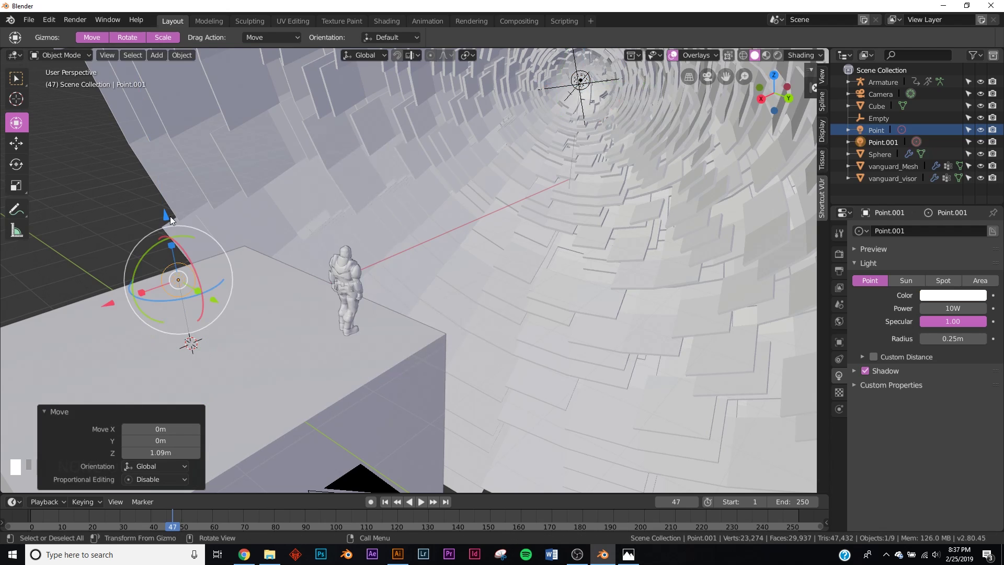
# - Set the second point light's color to light blue while viewing the rendered camera view
pyautogui.press('KP_0')
pyautogui.press('z')
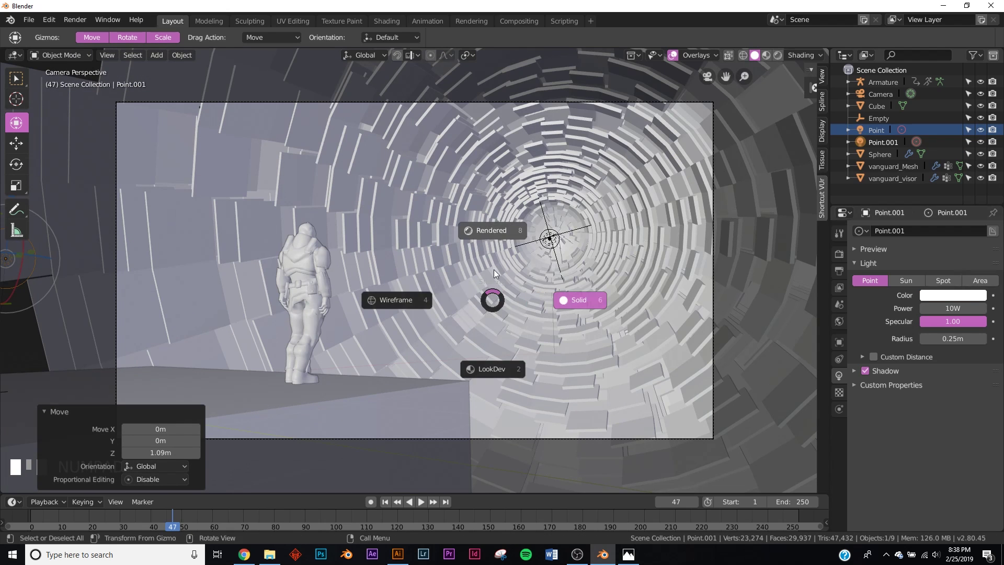
pyautogui.click(582, 359)
pyautogui.click(942, 296)
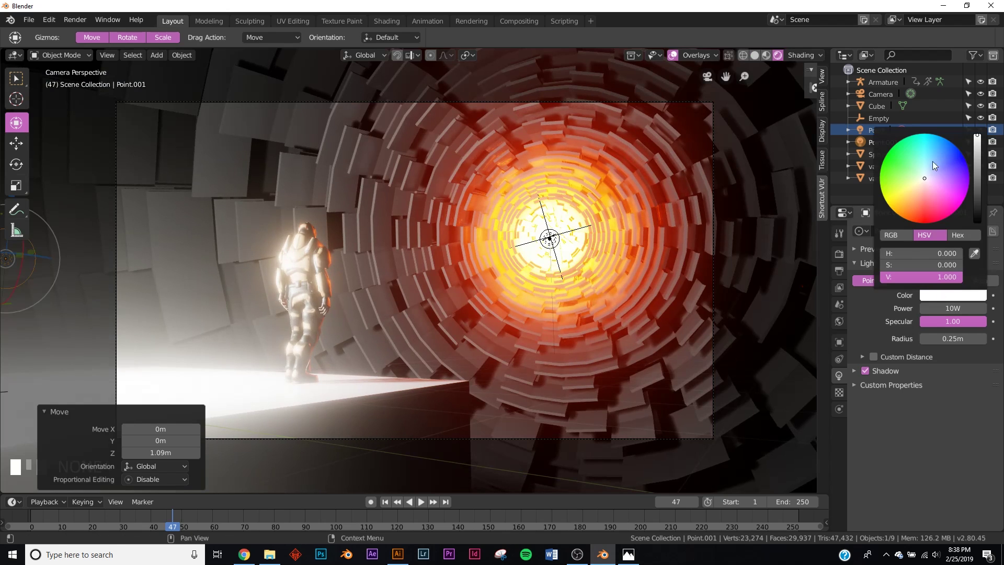
pyautogui.moveTo(925, 175); pyautogui.dragTo(940, 136)
# - Raise the blue point light another 1 m or so along Z
pyautogui.scroll(-4, 168, 250)
pyautogui.moveTo(220, 196); pyautogui.dragTo(237, 142)
pyautogui.scroll(4, 347, 302)
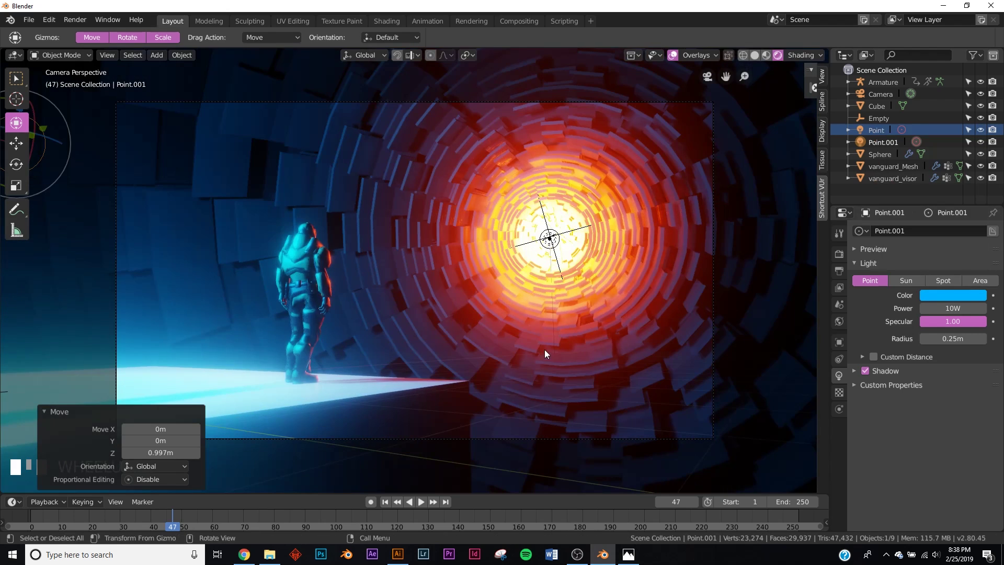
# - Add a new cube and move it about 9.8 m in the negative X direction into the tunnel
pyautogui.press('z')
pyautogui.click(608, 350)
pyautogui.moveTo(608, 350)
pyautogui.mouseDown(button='middle')
pyautogui.moveTo(555, 320)
pyautogui.moveTo(545, 337)
pyautogui.moveTo(529, 322)
pyautogui.mouseUp(button='middle')
pyautogui.hotkey('shift', 'a')
pyautogui.moveTo(461, 102)
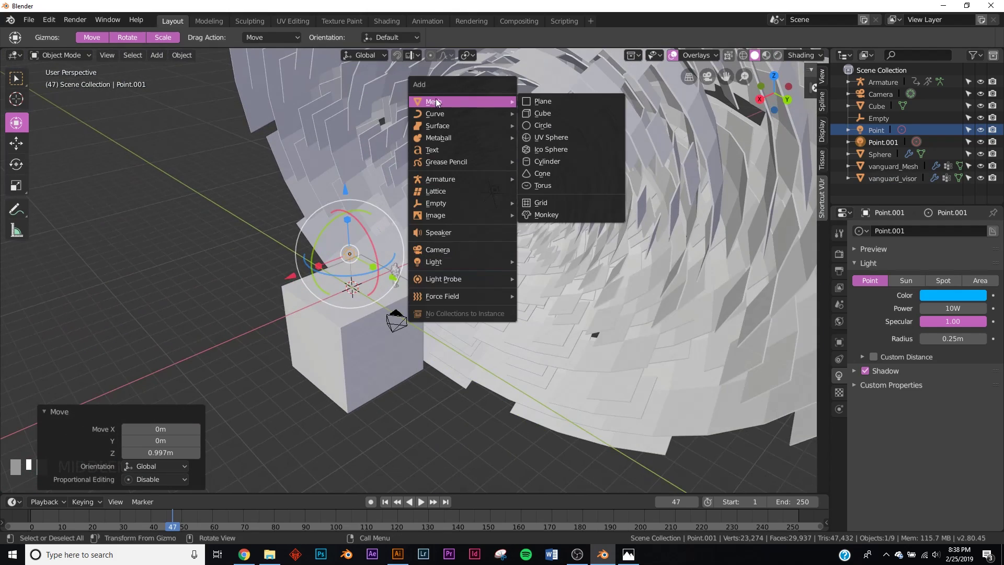
pyautogui.click(544, 117)
pyautogui.scroll(-4, 503, 278)
pyautogui.press('g')
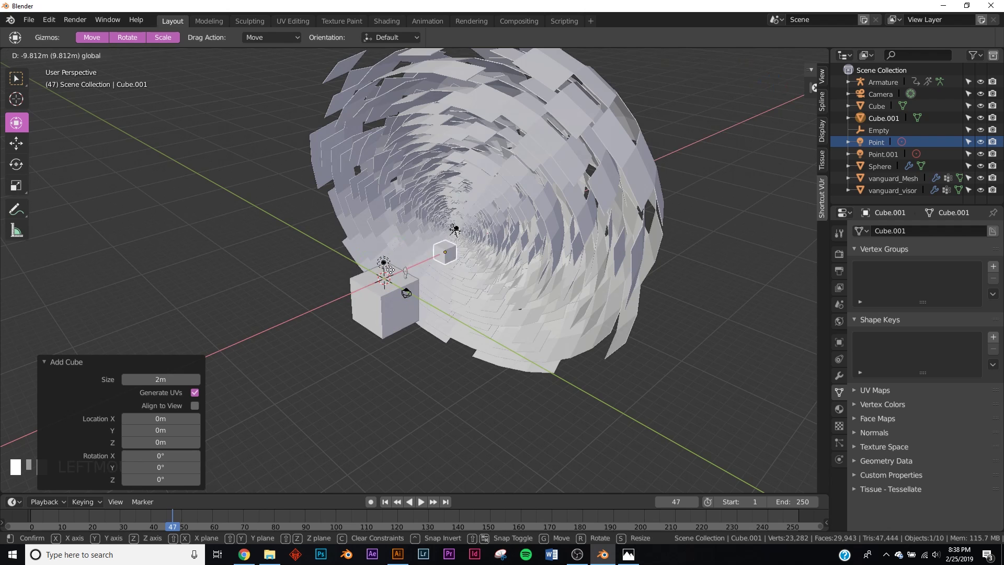
pyautogui.press('Return')
# - Scale the new cube by about 19.65 and again by 1.665 so it encloses the scene, and return to the camera view
pyautogui.press('s')
pyautogui.click(157, 296)
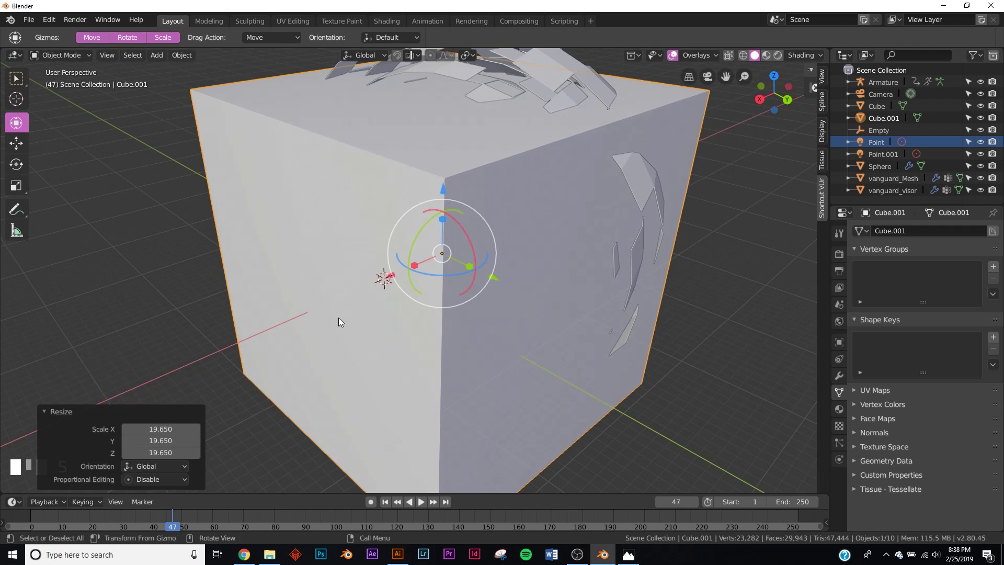
pyautogui.press('s')
pyautogui.click(522, 299)
pyautogui.press('KP_0')
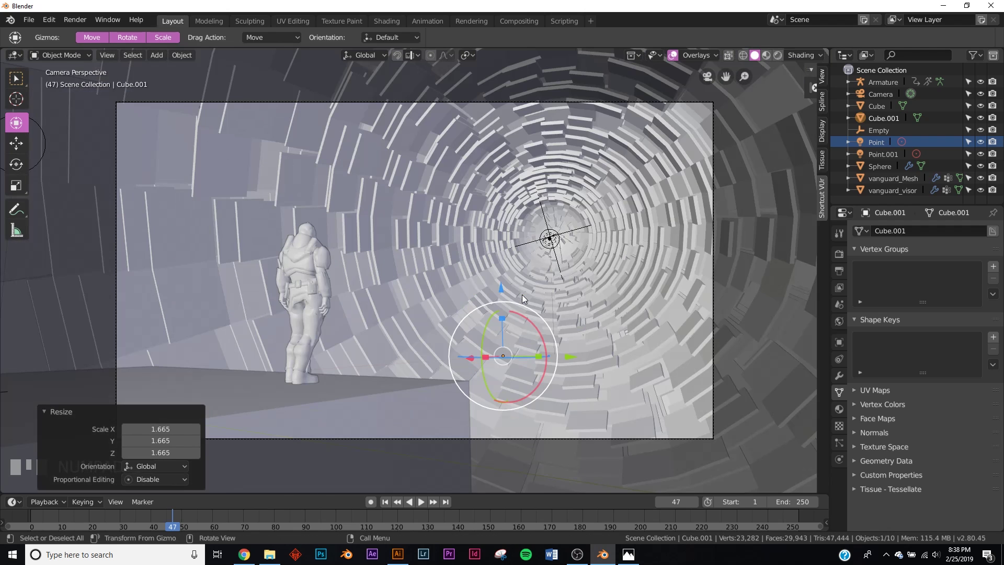
# - Give the enclosing cube a new material with Principled Volume as its surface shader
pyautogui.click(840, 410)
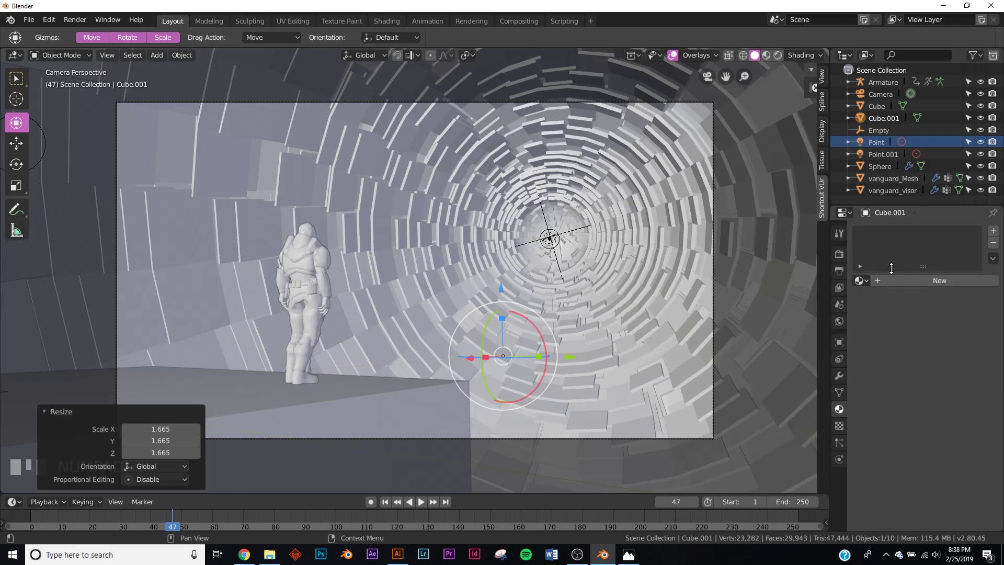
pyautogui.click(915, 285)
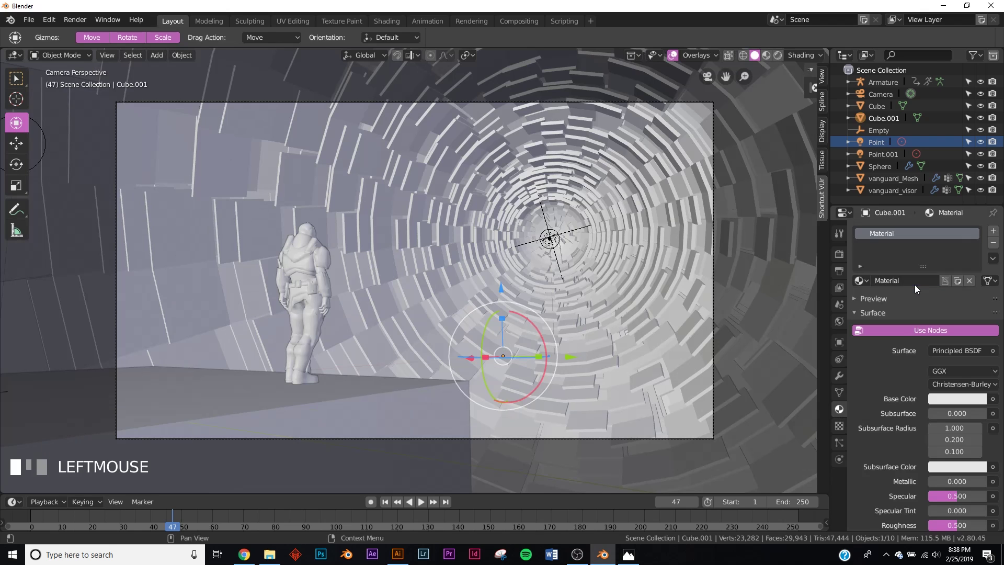
pyautogui.click(937, 350)
pyautogui.click(879, 221)
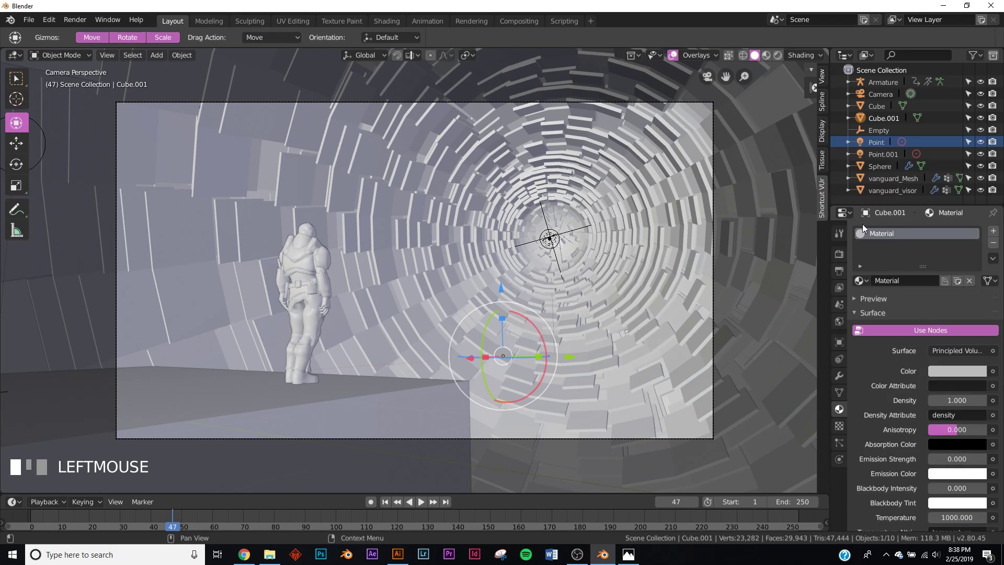
# - In the Shading workspace, reconnect the Principled Volume node's output from the Surface to the Volume input of the Material Output
pyautogui.click(382, 23)
pyautogui.press('KP_0')
pyautogui.scroll(2, 606, 230)
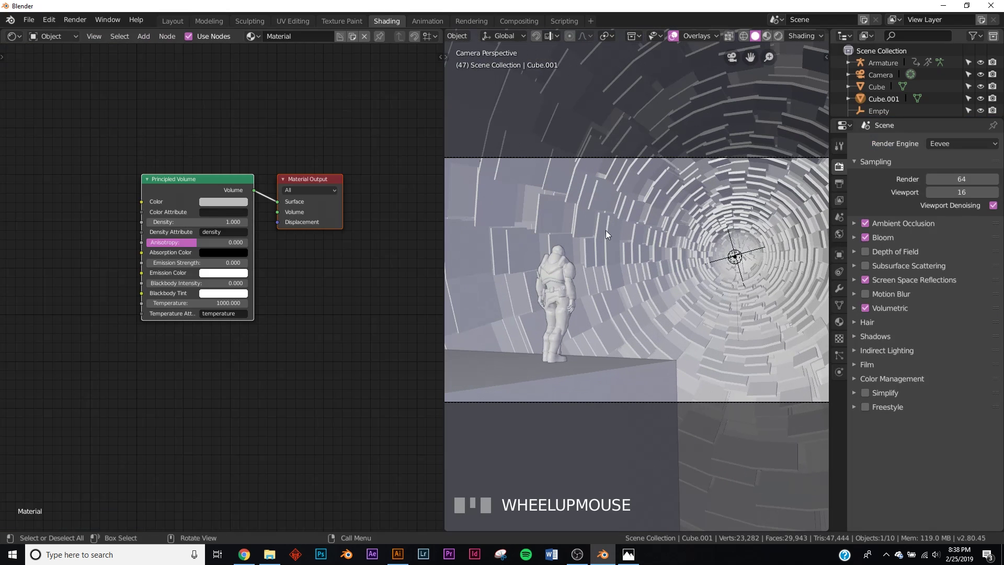
pyautogui.scroll(4, 283, 145)
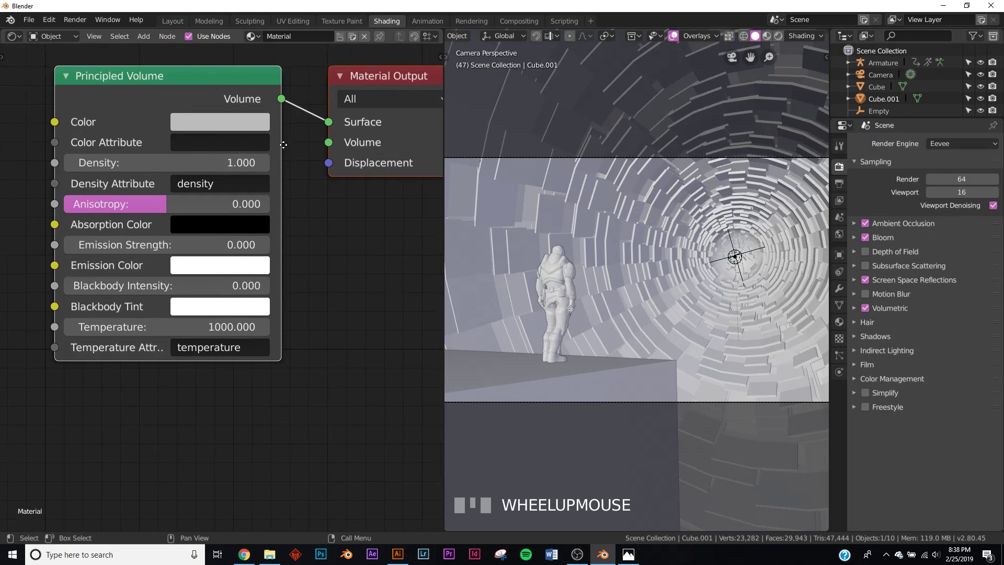
pyautogui.moveTo(283, 145); pyautogui.dragTo(234, 193, button='middle')
pyautogui.moveTo(281, 171); pyautogui.dragTo(277, 193)
pyautogui.moveTo(27, 149); pyautogui.dragTo(101, 166, button='middle')
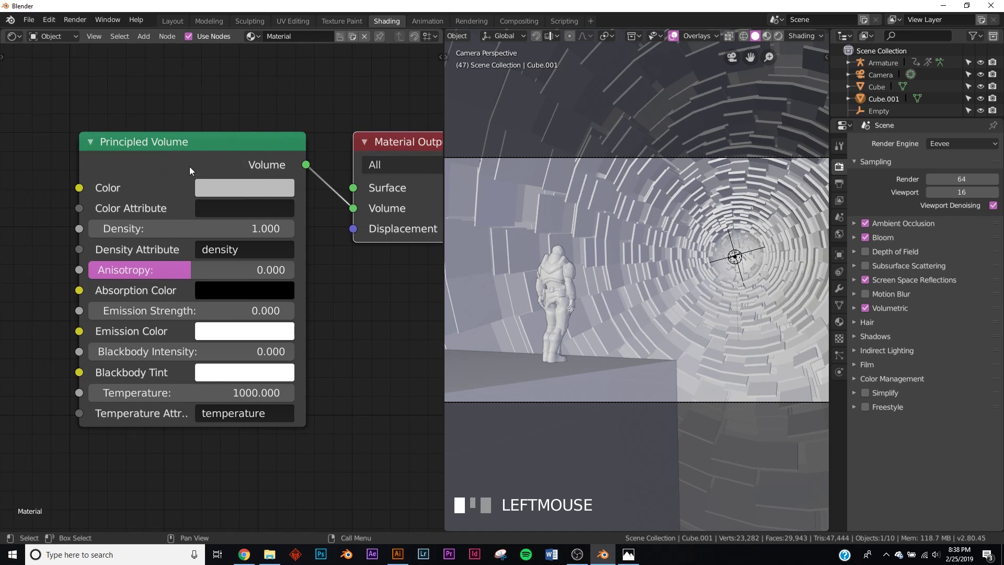
# - Set the volume density to 0.1 and check the fog in the Layout workspace with rendered shading
pyautogui.click(184, 227)
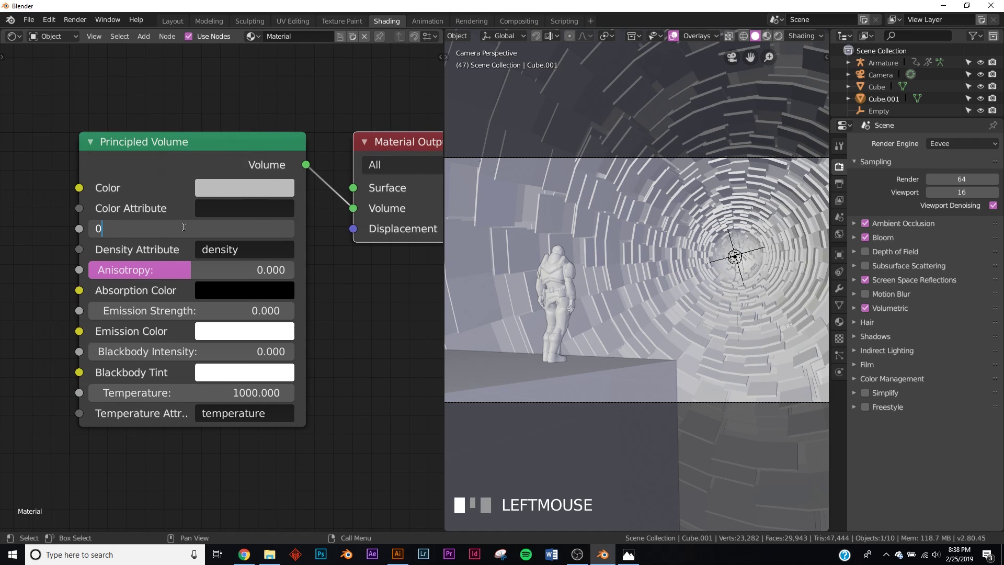
pyautogui.write('0.1')
pyautogui.press('Return')
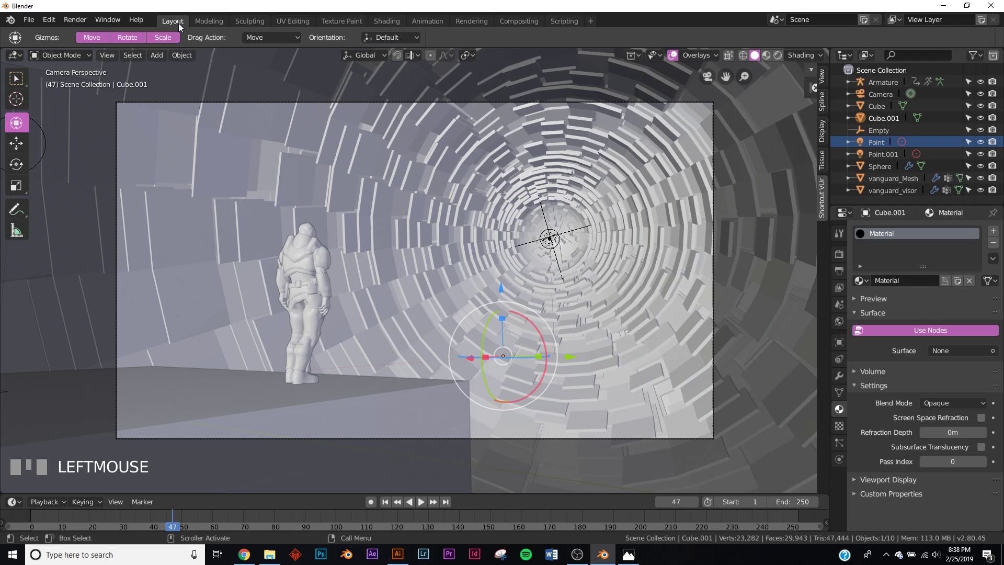
pyautogui.press('8')
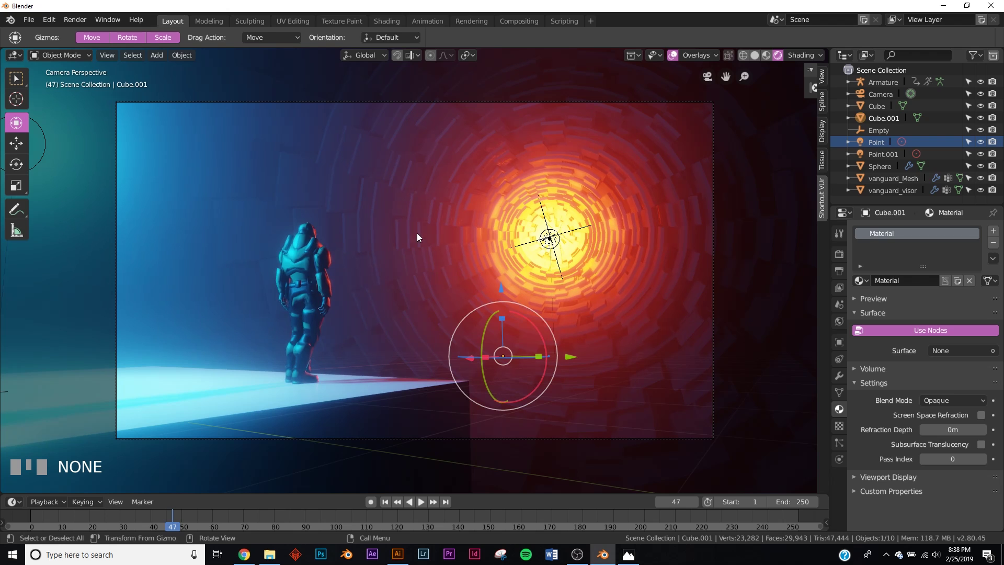
# - Give the tunnel sphere a new material with Metallic set to 1.0 and check it in the camera view
pyautogui.click(395, 206)
pyautogui.scroll(-5, 407, 203)
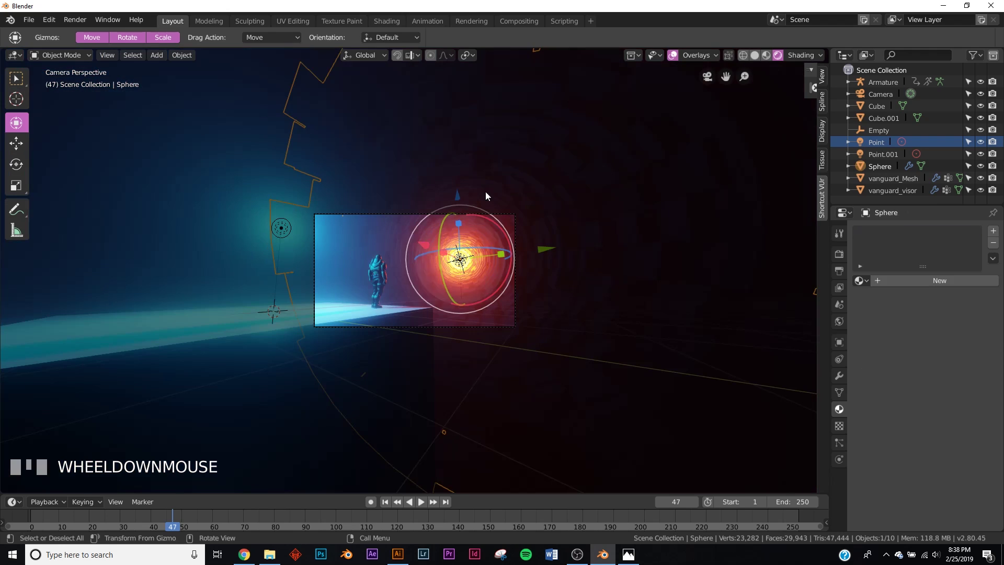
pyautogui.scroll(5, 480, 306)
pyautogui.click(916, 282)
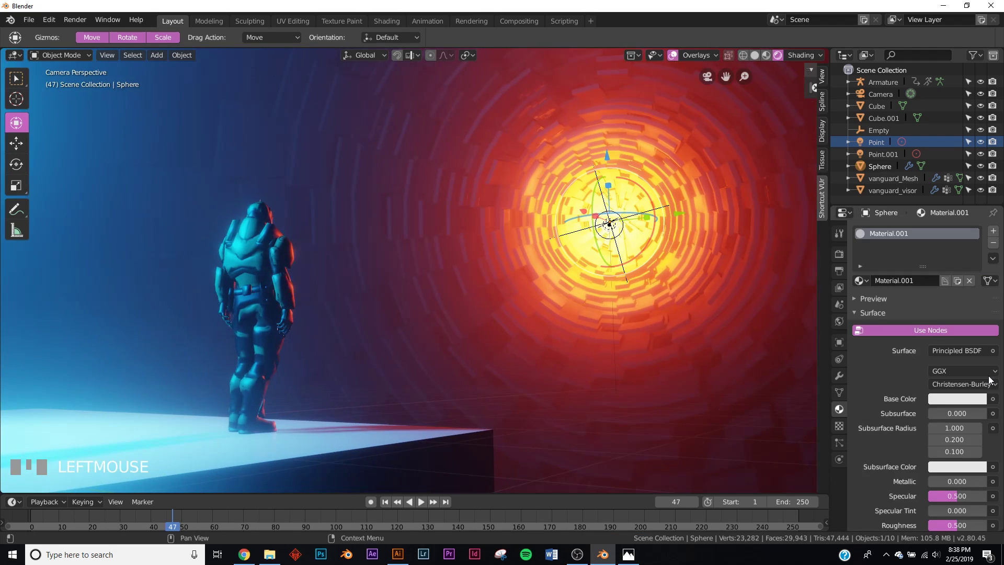
pyautogui.scroll(-2, 967, 397)
pyautogui.moveTo(949, 440); pyautogui.dragTo(986, 439)
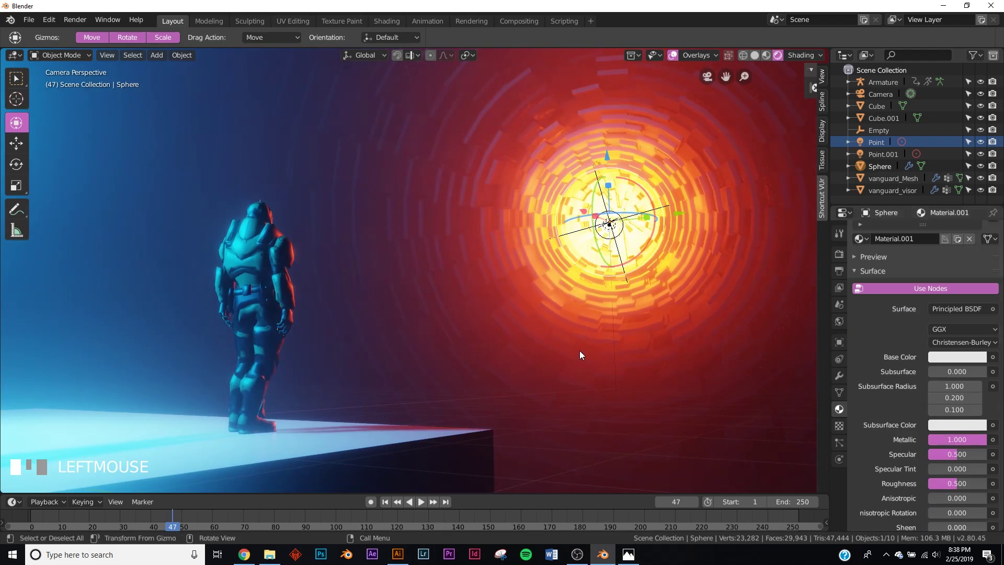
pyautogui.scroll(-2, 580, 355)
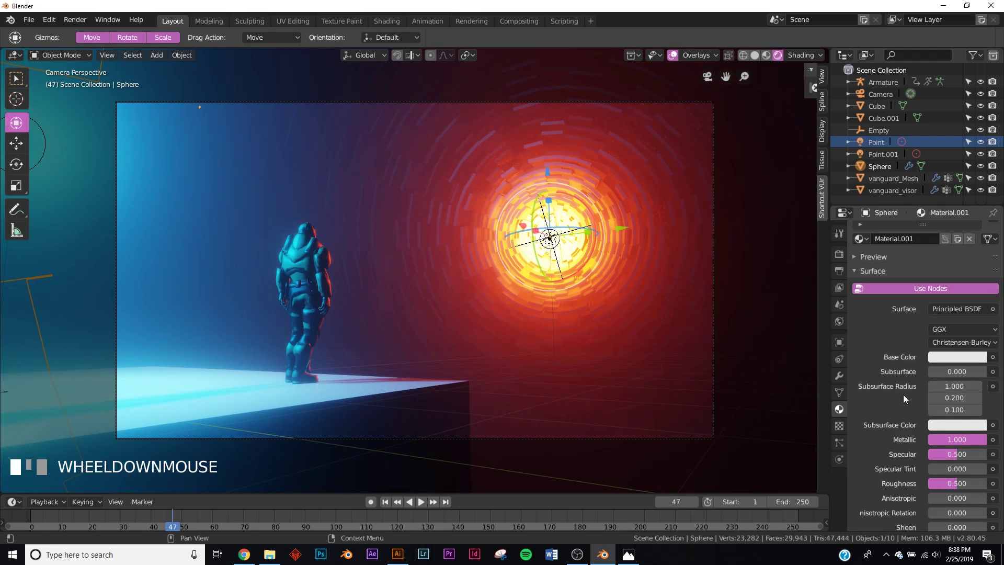
pyautogui.moveTo(601, 304); pyautogui.dragTo(654, 281, button='middle')
pyautogui.press('KP_0')
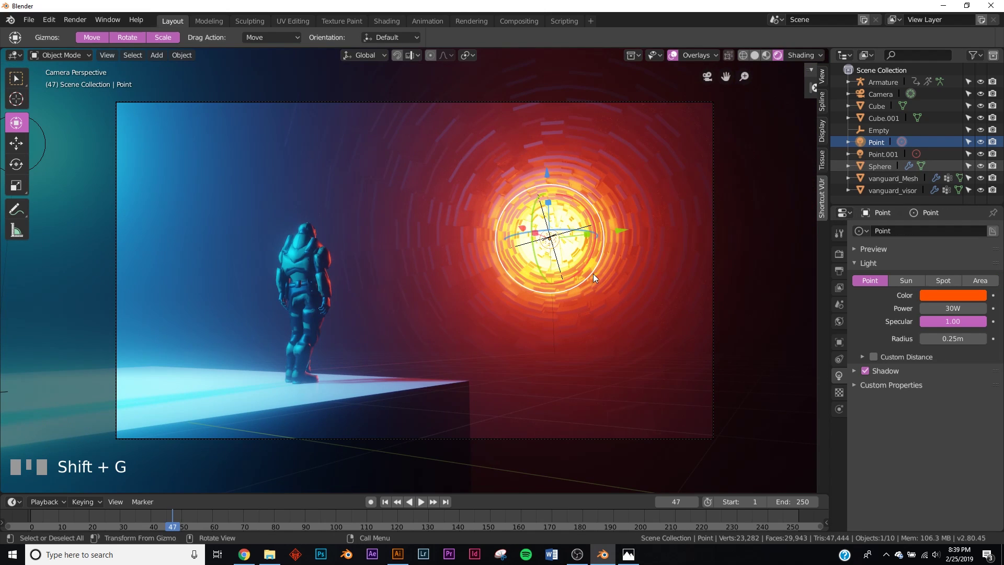
# - Duplicate the orange point light, offset the copy by about 0.84, -1.51 and -1.5 m in X, Y and Z, and rotate it freely
pyautogui.hotkey('shift', 'd')
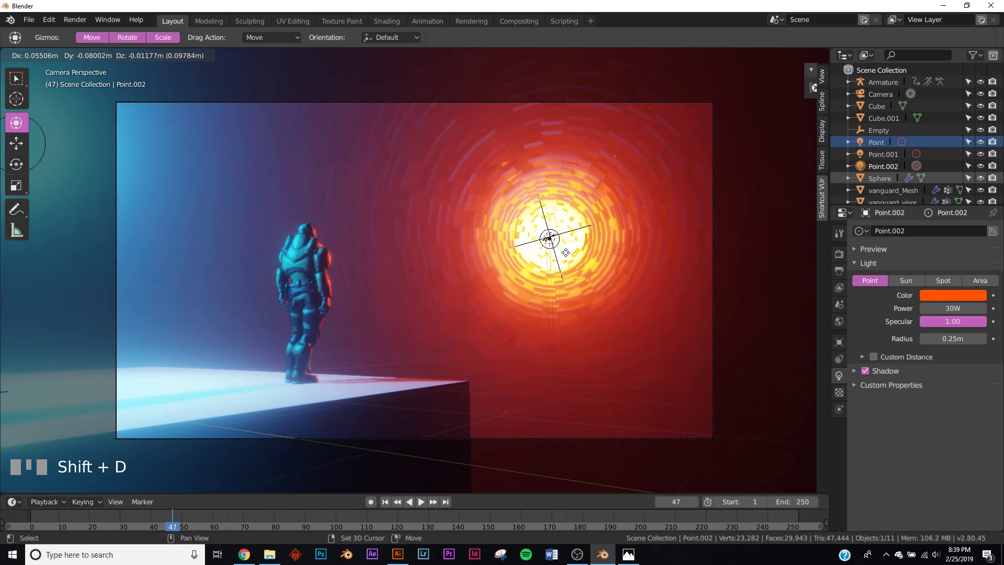
pyautogui.click(527, 335)
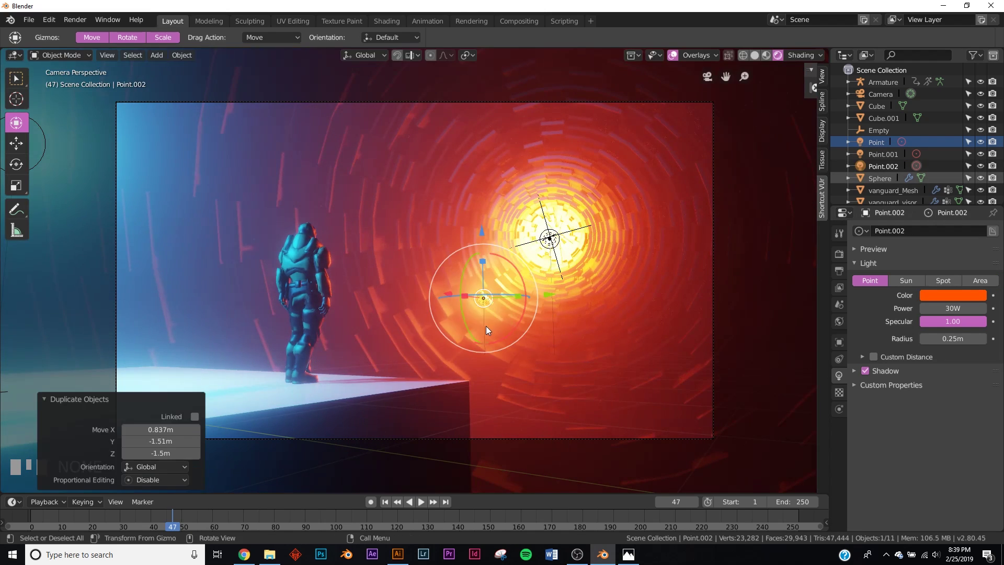
pyautogui.moveTo(486, 325); pyautogui.dragTo(488, 256, button='middle')
pyautogui.press('r')
pyautogui.press('r')
pyautogui.click(498, 244)
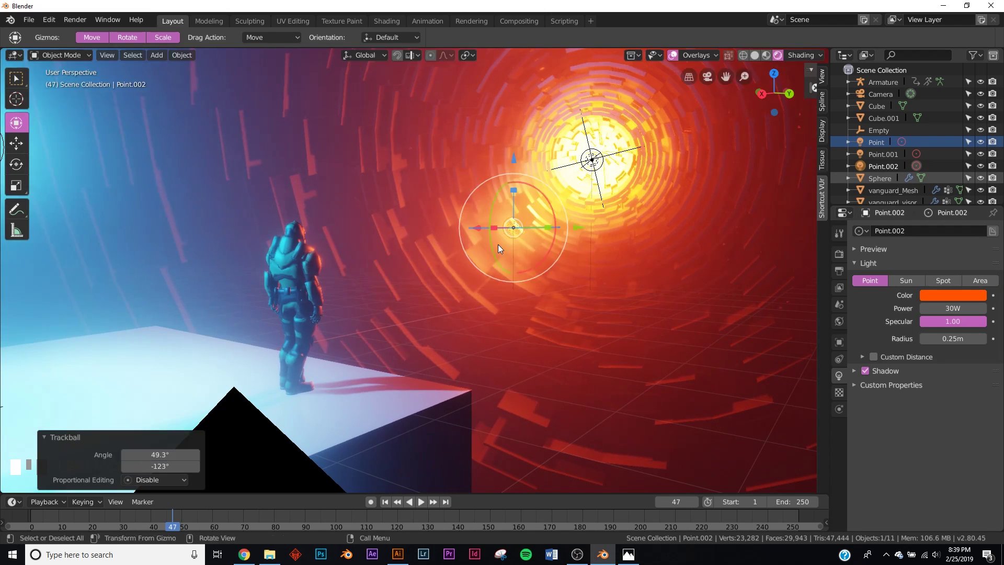
# - Move the duplicated orange light 3.69 m along X and lower it below the platform's front edge in the camera view
pyautogui.press('g')
pyautogui.press('x')
pyautogui.click(375, 228)
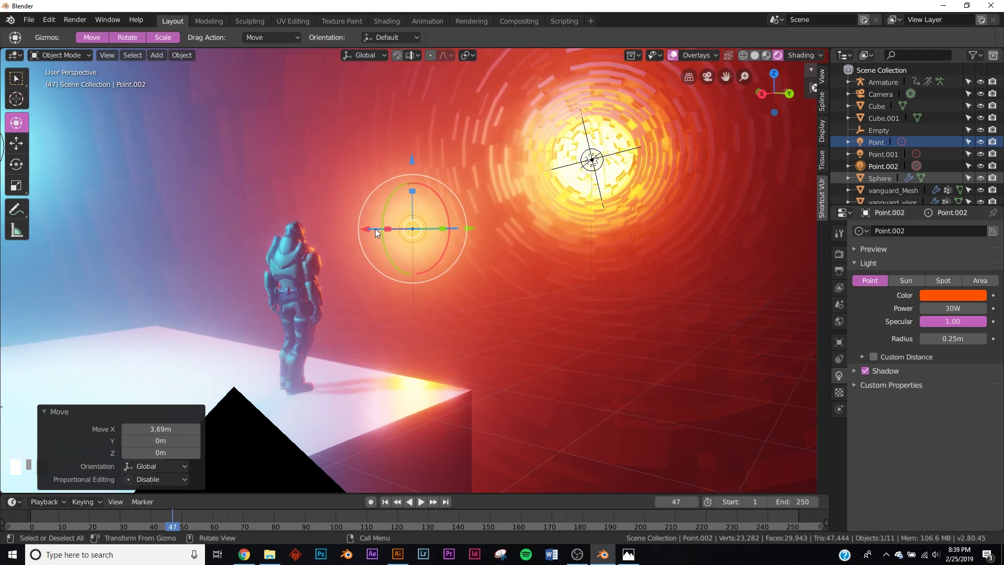
pyautogui.press('KP_0')
pyautogui.press('g')
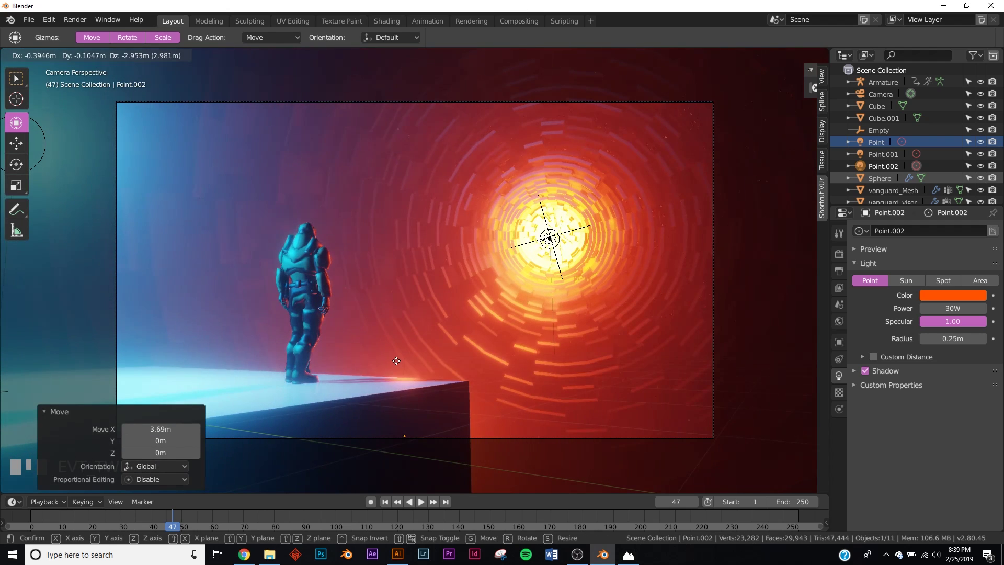
pyautogui.click(435, 353)
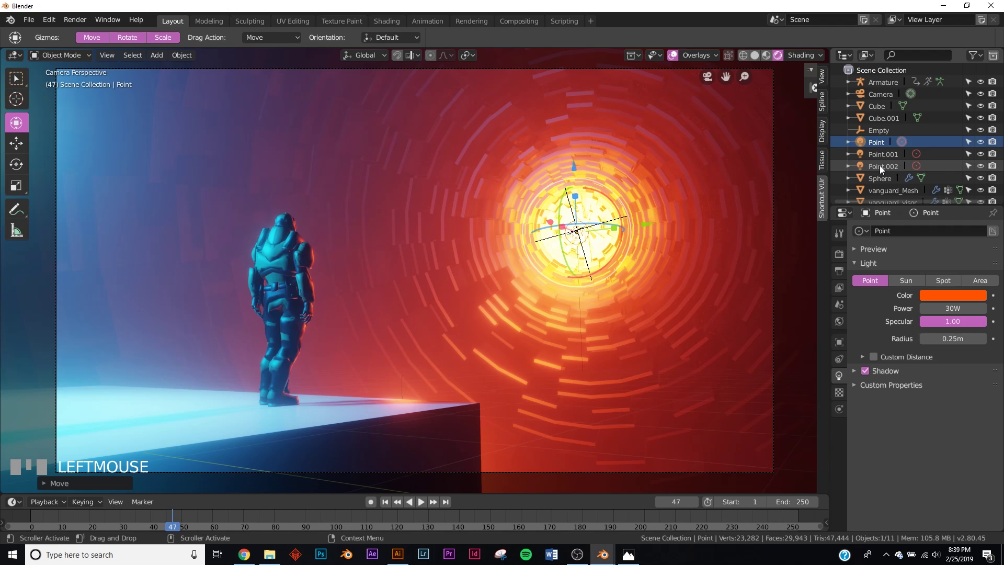
# - Set the duplicated orange light's radius to 6.2 m and its power to 50 W
pyautogui.click(880, 165)
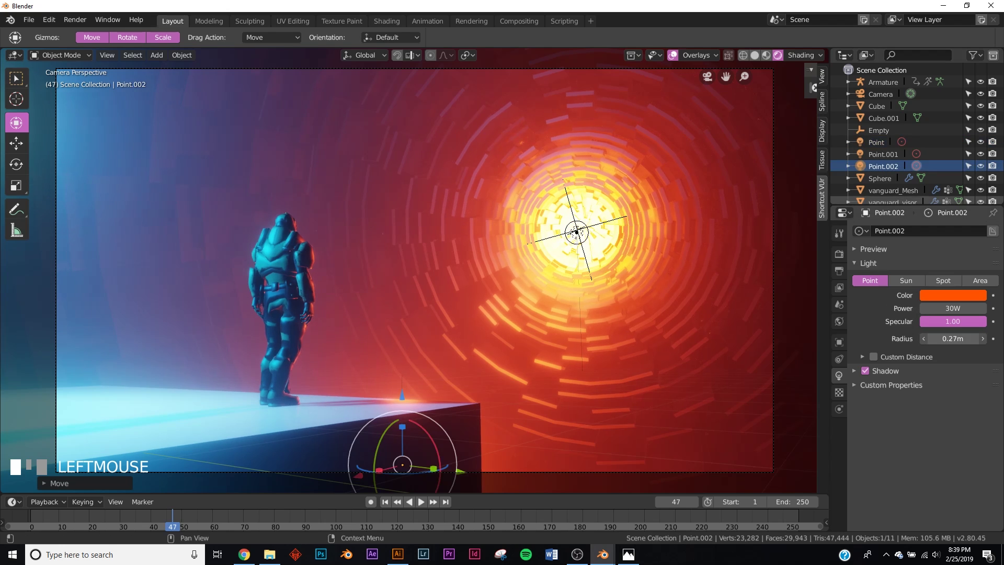
pyautogui.moveTo(953, 338); pyautogui.dragTo(997, 338)
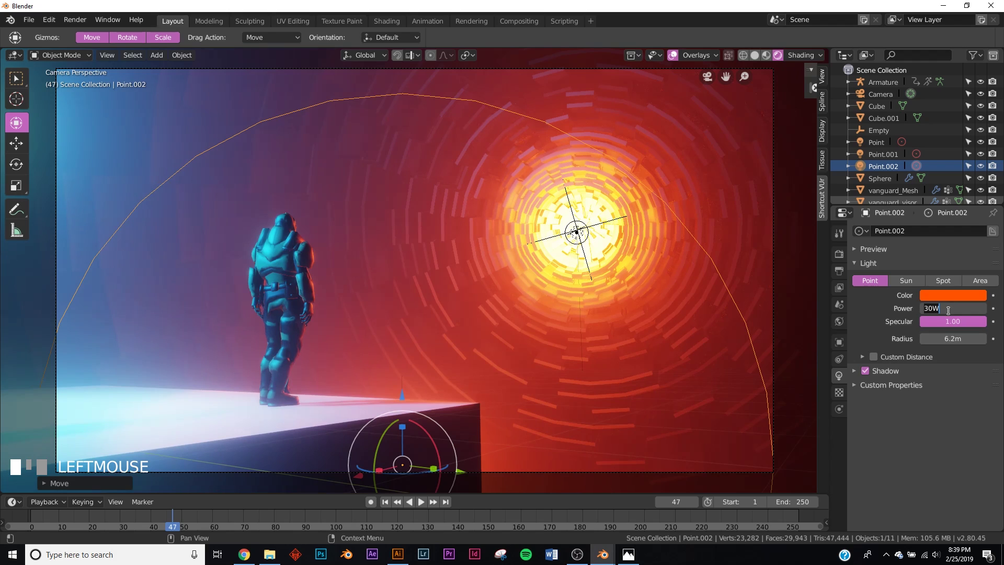
pyautogui.press('KP_Enter')
# - Move the duplicated orange light deeper into the tunnel near its bright center and return to the camera view
pyautogui.moveTo(571, 369); pyautogui.dragTo(530, 375, button='middle')
pyautogui.moveTo(530, 374); pyautogui.dragTo(532, 268)
pyautogui.press('KP_0')
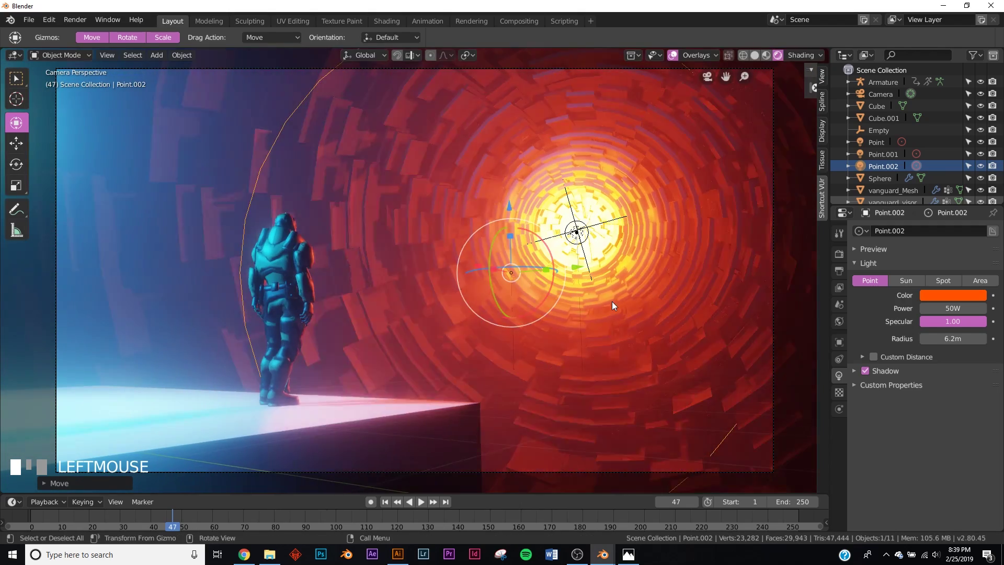
# - Set the duplicated orange light's radius to 7.76 m and its power to 70 W
pyautogui.moveTo(958, 339)
pyautogui.mouseDown()
pyautogui.moveTo(936, 338)
pyautogui.moveTo(965, 338)
pyautogui.mouseUp()
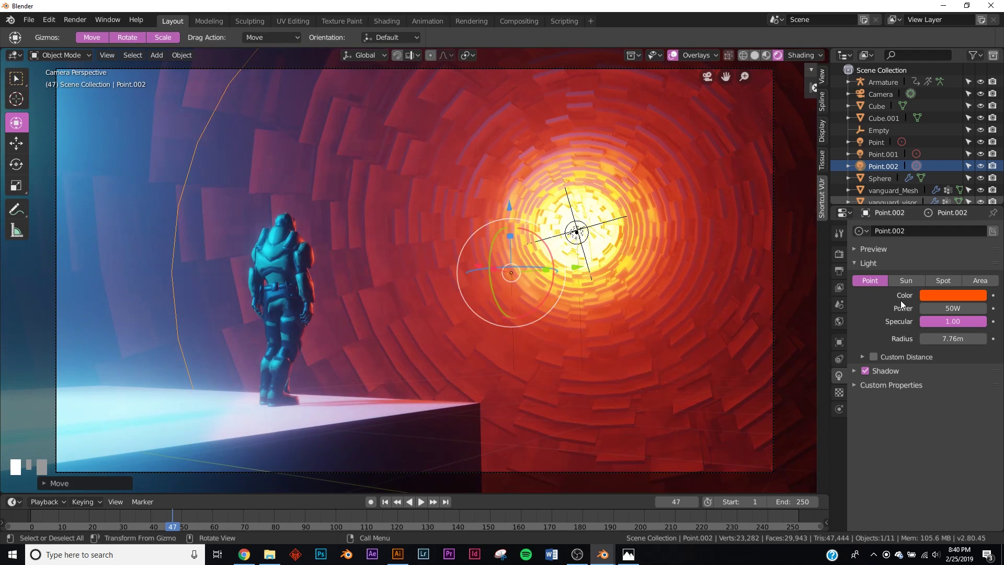
pyautogui.click(959, 308)
pyautogui.write('70')
pyautogui.press('KP_Enter')
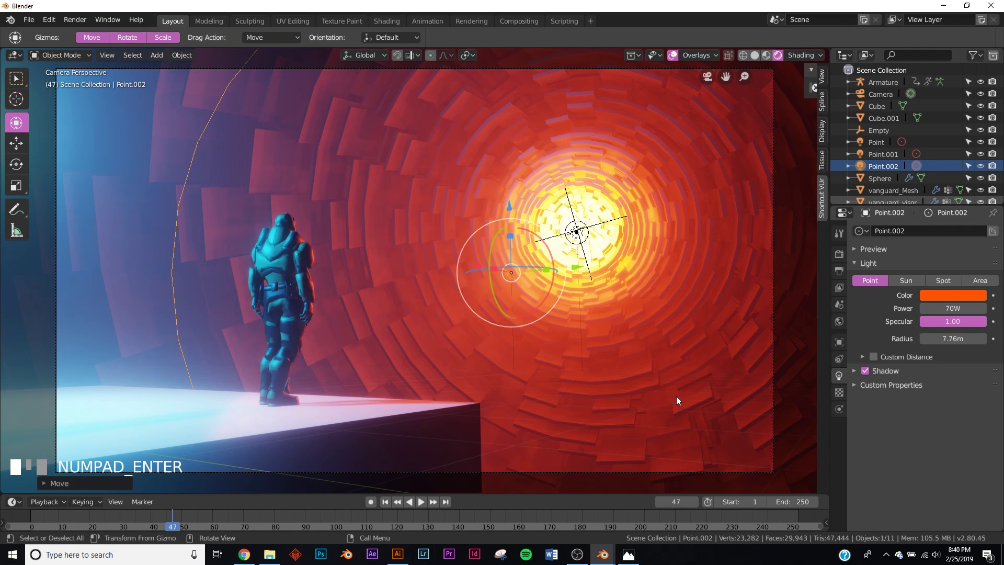
# - Set the tunnel material's roughness to 0.207 and look over the scene from outside the camera
pyautogui.click(680, 395)
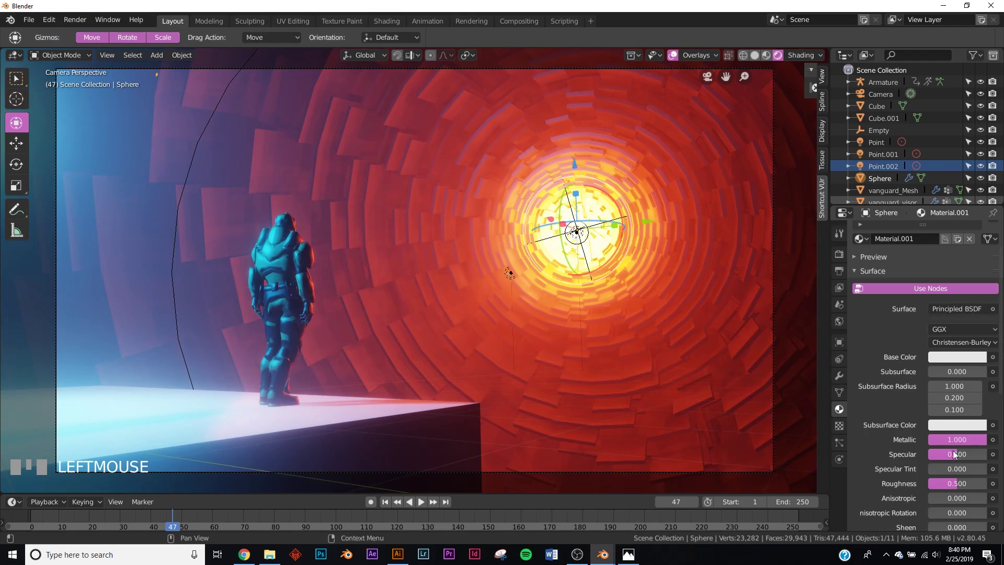
pyautogui.moveTo(957, 483)
pyautogui.mouseDown()
pyautogui.moveTo(931, 483)
pyautogui.moveTo(940, 483)
pyautogui.mouseUp()
pyautogui.moveTo(278, 324); pyautogui.dragTo(247, 354, button='middle')
pyautogui.scroll(-4, 247, 354)
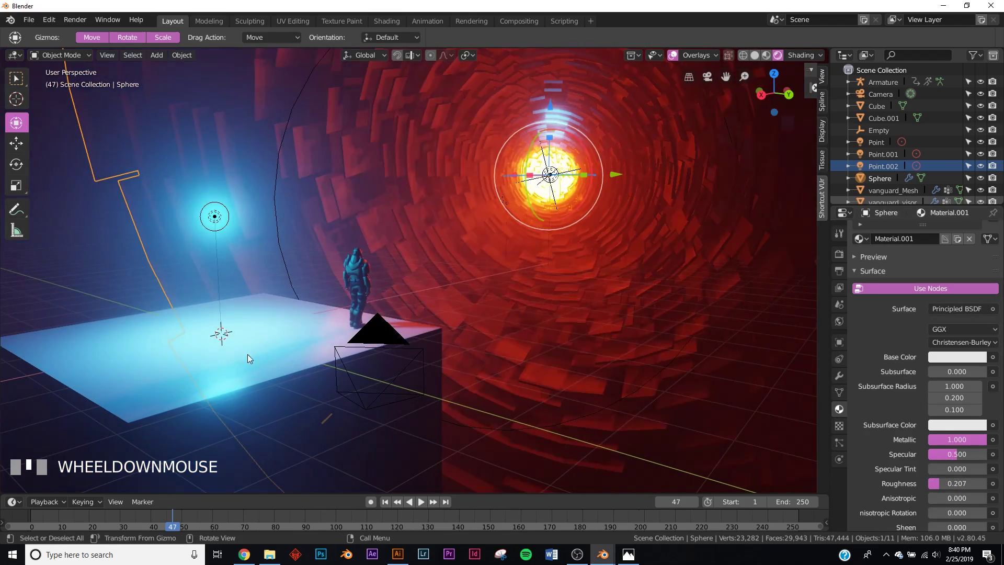
# - Give the platform cube a new material and darken its base color to light grey
pyautogui.click(286, 324)
pyautogui.press('KP_0')
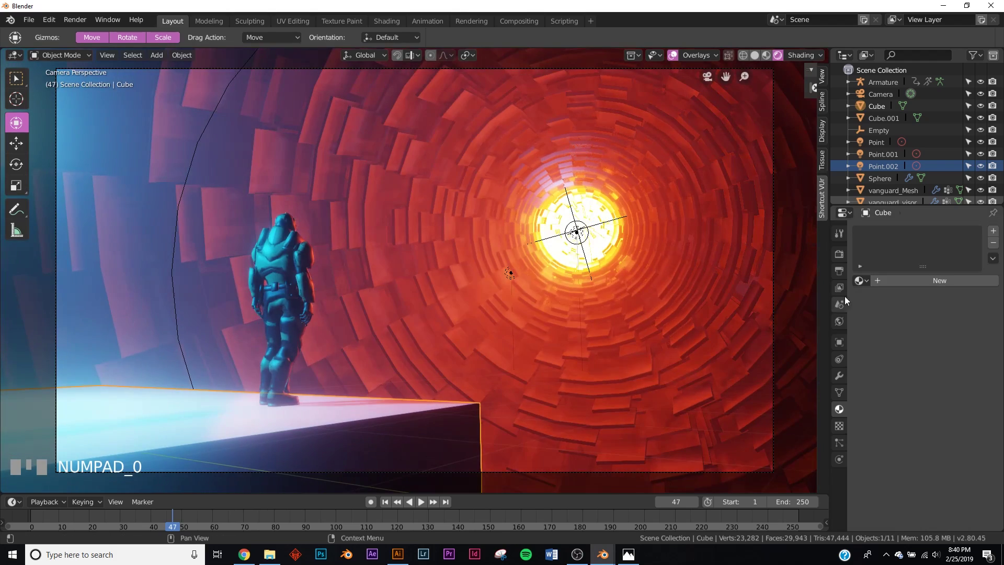
pyautogui.click(913, 281)
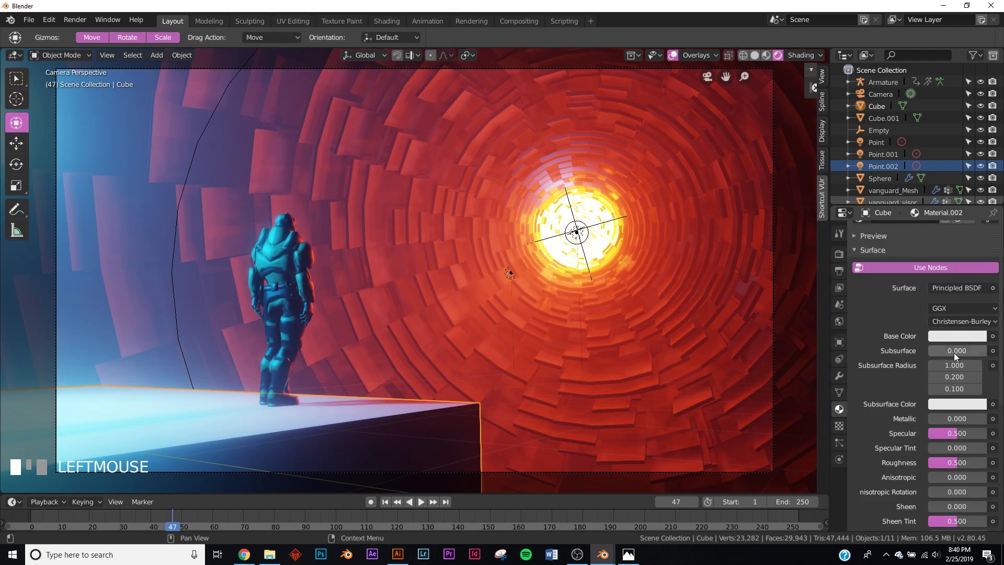
pyautogui.click(959, 336)
pyautogui.moveTo(973, 174); pyautogui.dragTo(974, 192)
pyautogui.scroll(-3, 904, 429)
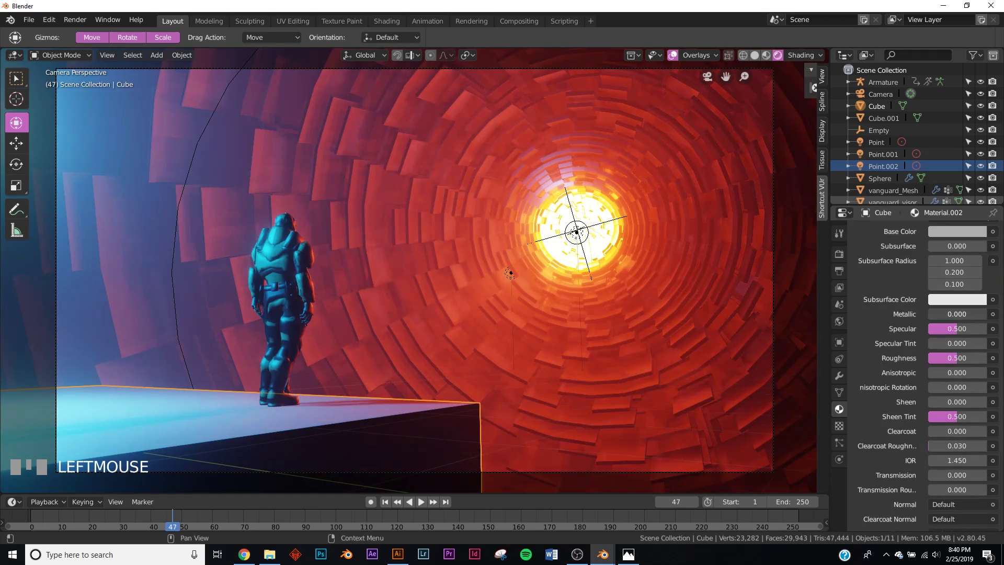
# - Set the platform material's Metallic value to 1.0 and check it from a side angle and the camera view
pyautogui.moveTo(946, 314); pyautogui.dragTo(986, 314)
pyautogui.moveTo(561, 332); pyautogui.dragTo(535, 341, button='middle')
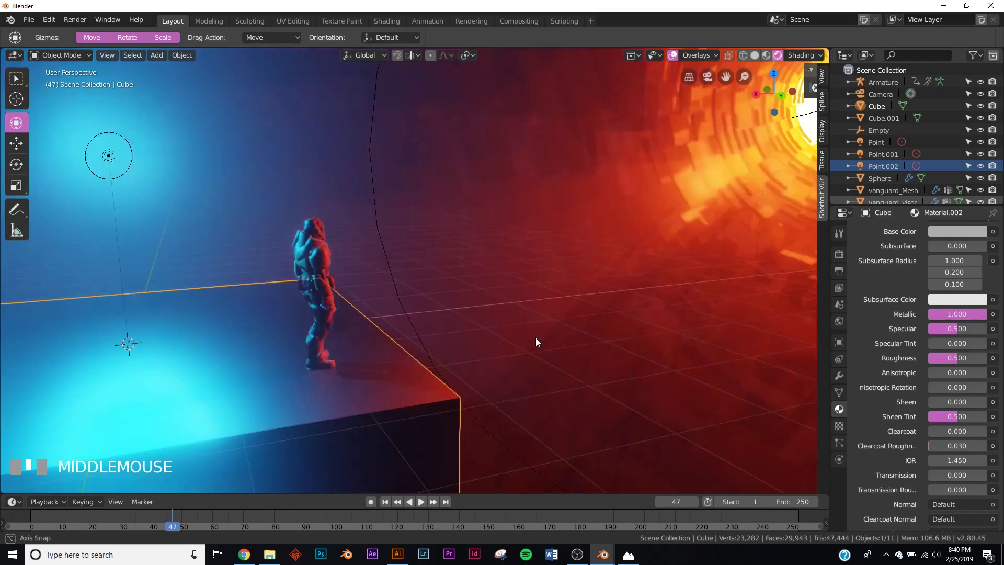
pyautogui.press('KP_0')
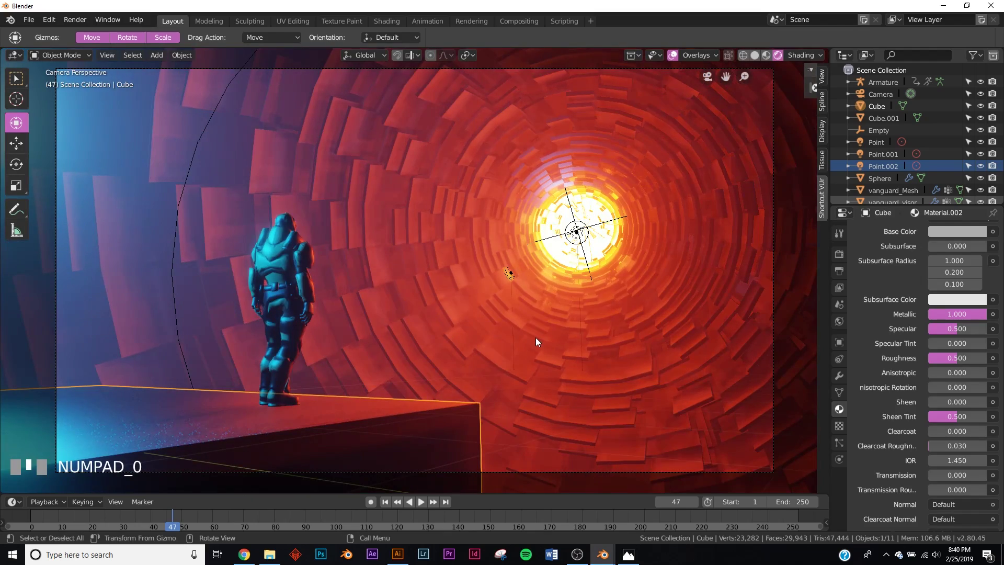
# - Duplicate the blue point light and place the copy low beside the platform, then check it through the camera
pyautogui.scroll(-2, 116, 186)
pyautogui.click(116, 187)
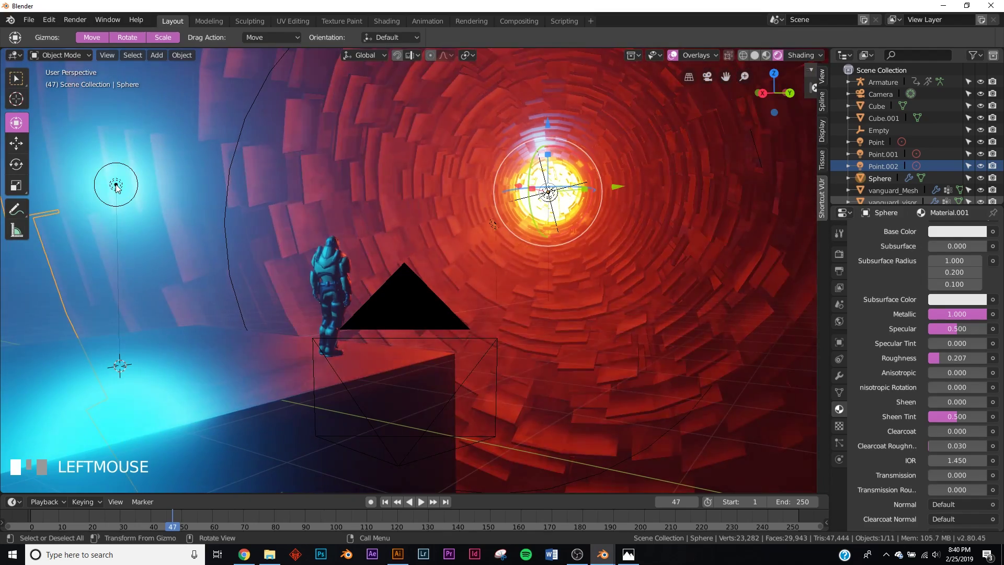
pyautogui.click(116, 187)
pyautogui.hotkey('shift', 'd')
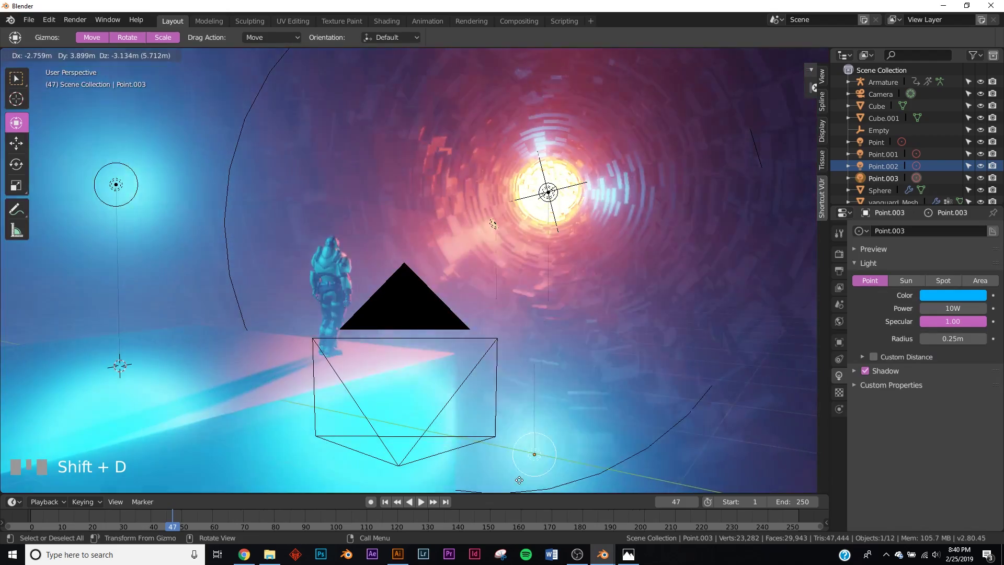
pyautogui.click(542, 392)
pyautogui.press('KP_0')
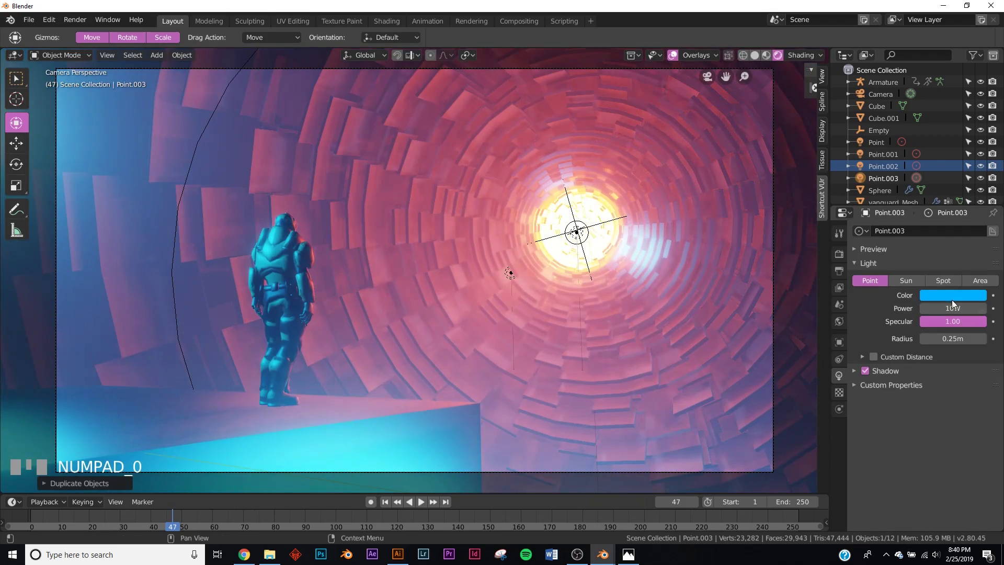
# - Change the duplicated light's color to orange-red and move it farther down below the platform's edge
pyautogui.click(954, 296)
pyautogui.click(931, 227)
pyautogui.scroll(-2, 396, 353)
pyautogui.scroll(-1, 396, 351)
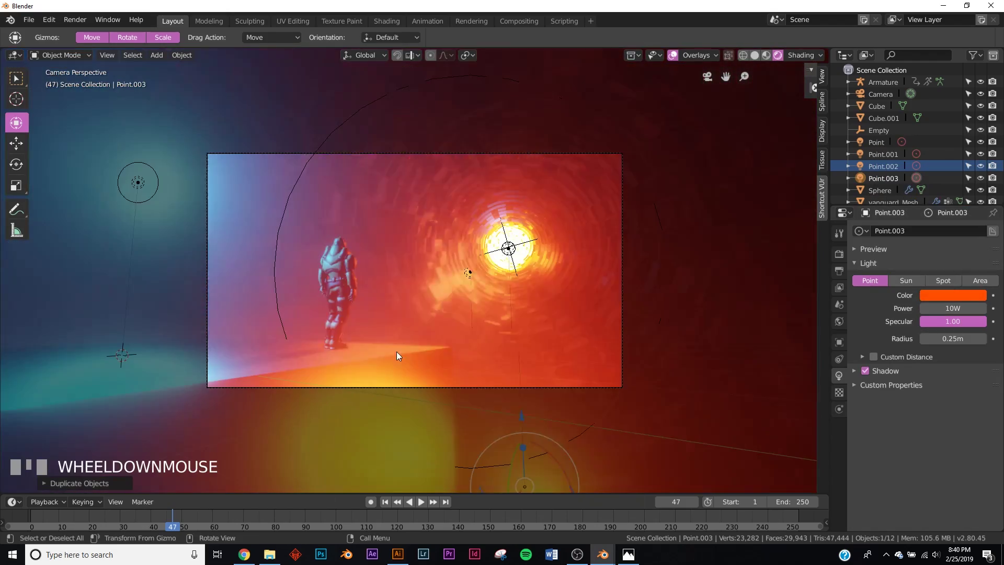
pyautogui.moveTo(525, 425); pyautogui.dragTo(527, 455)
pyautogui.scroll(1, 453, 335)
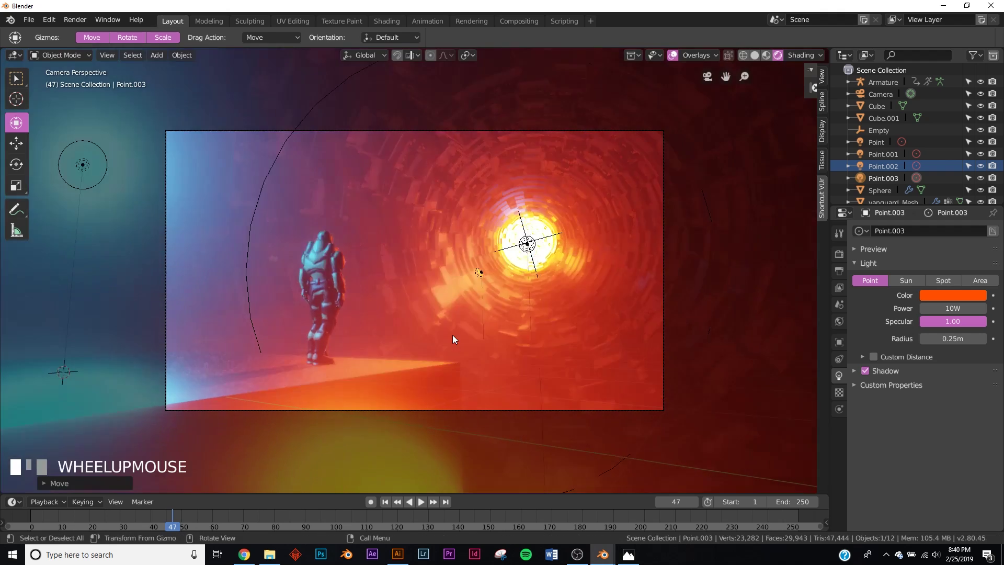
pyautogui.scroll(2, 453, 335)
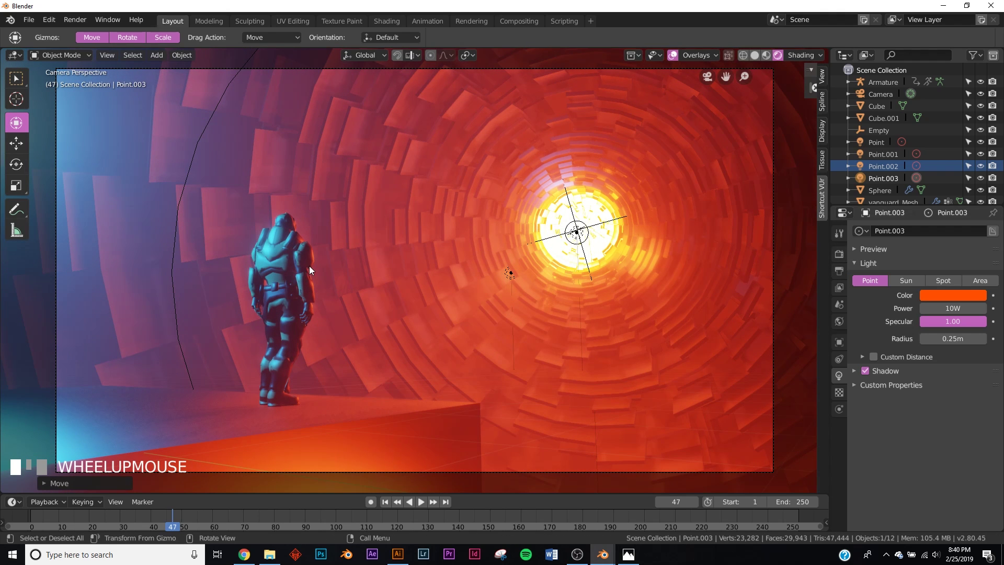
# - Lower the scene's color management Gamma to 0.691
pyautogui.click(303, 247)
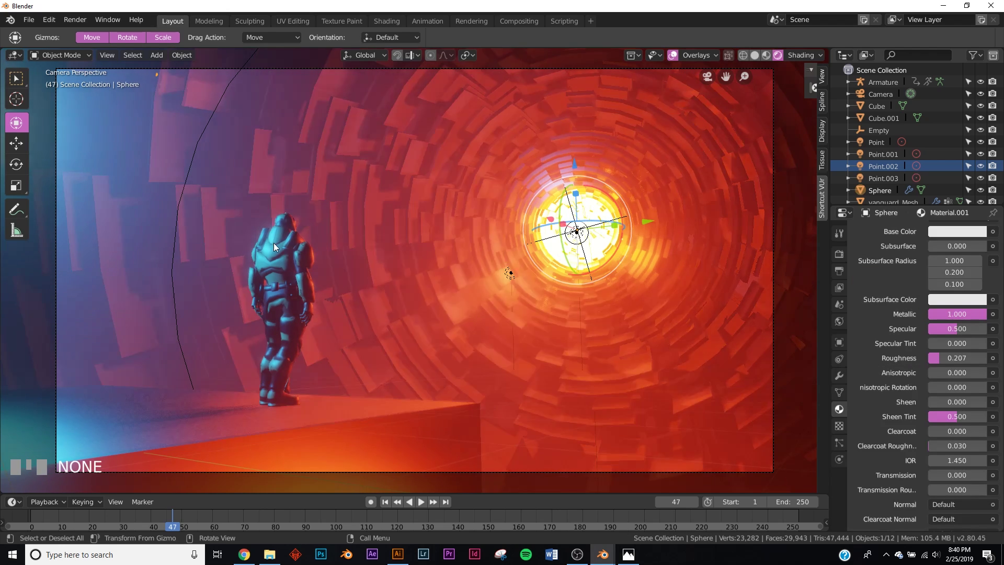
pyautogui.click(841, 324)
pyautogui.click(840, 253)
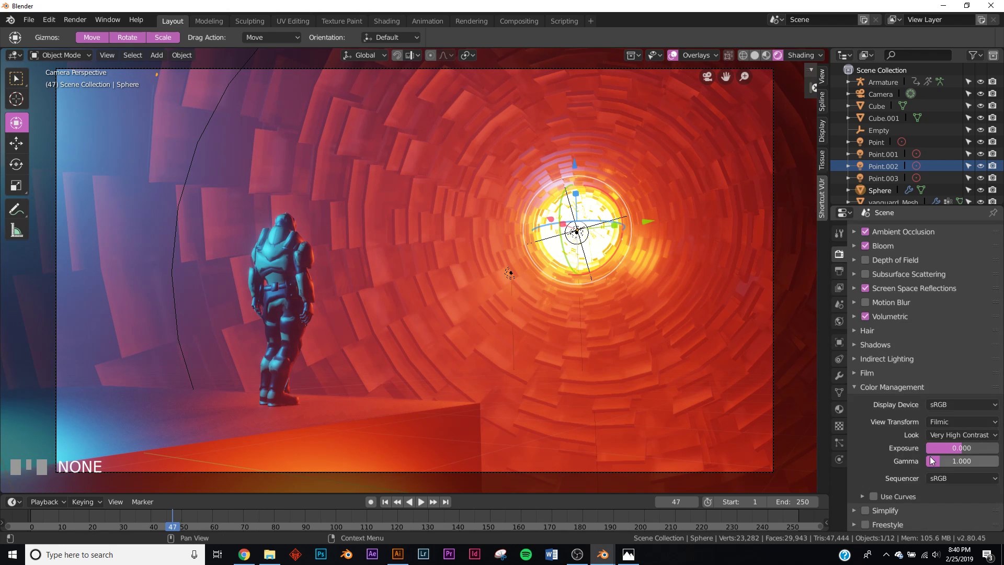
pyautogui.click(889, 391)
pyautogui.click(896, 465)
pyautogui.scroll(-4, 915, 463)
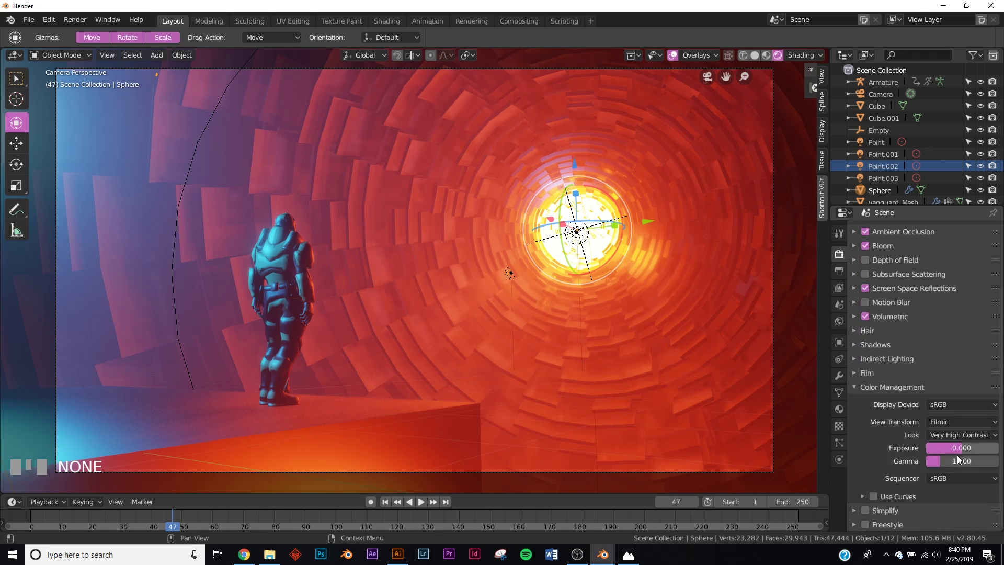
pyautogui.moveTo(963, 461); pyautogui.dragTo(960, 461)
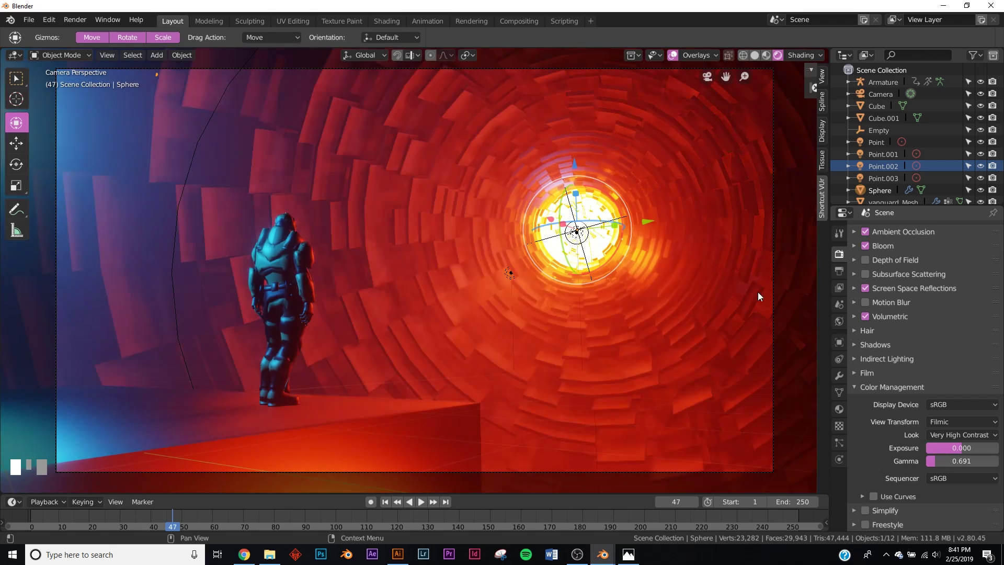
# - Set the power of the orange light Point at the tunnel's bright end to 20 W
pyautogui.click(885, 142)
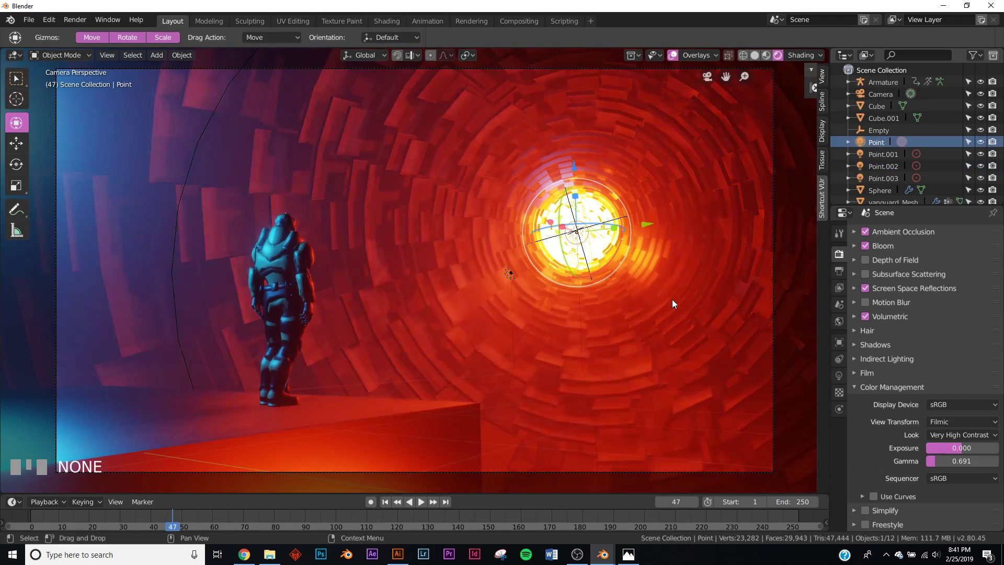
pyautogui.click(841, 375)
pyautogui.click(952, 309)
pyautogui.write('20W')
pyautogui.press('KP_Enter')
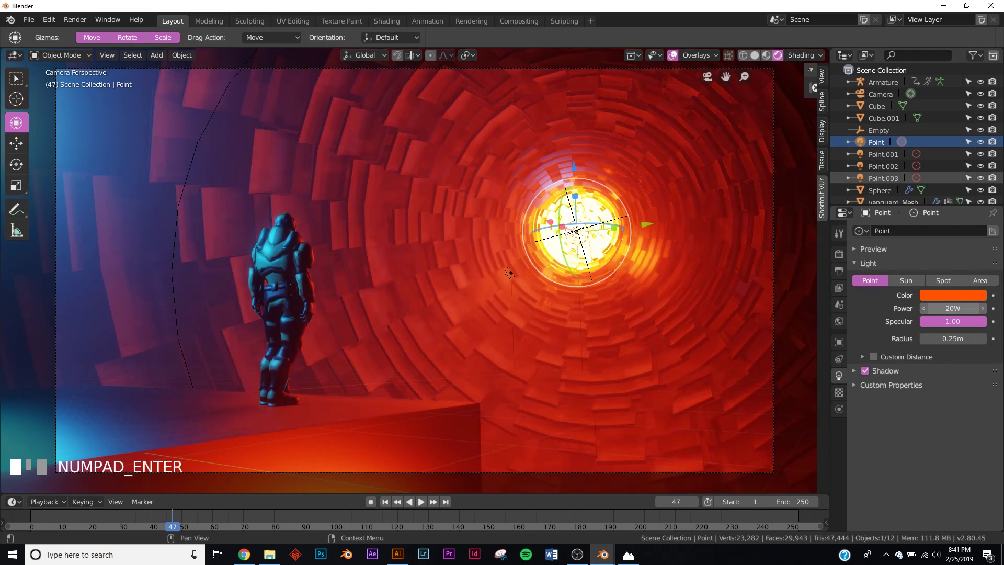
pyautogui.press('KP_Enter')
# - Hide the viewport overlays and view the clean scene through the camera
pyautogui.click(667, 354)
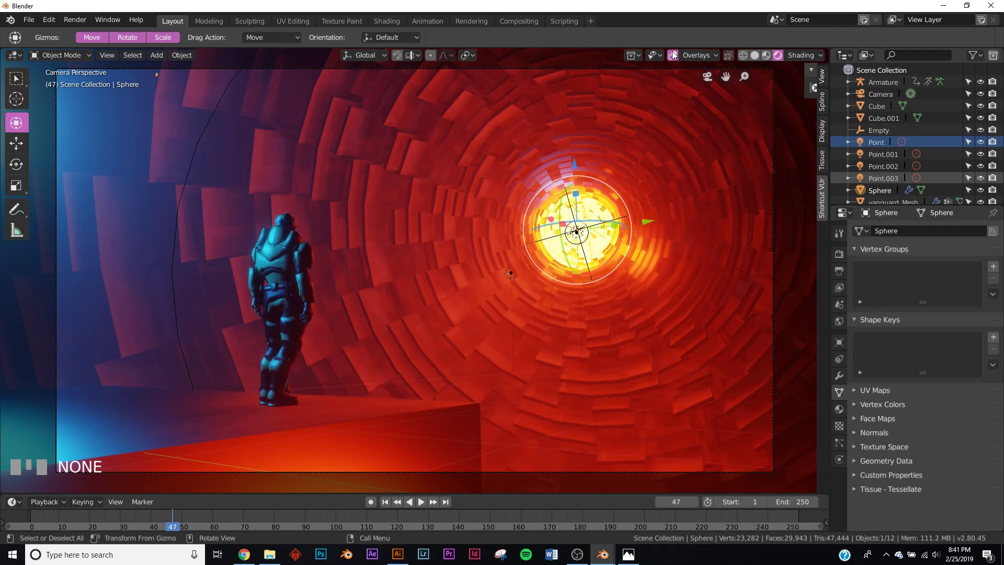
pyautogui.click(673, 55)
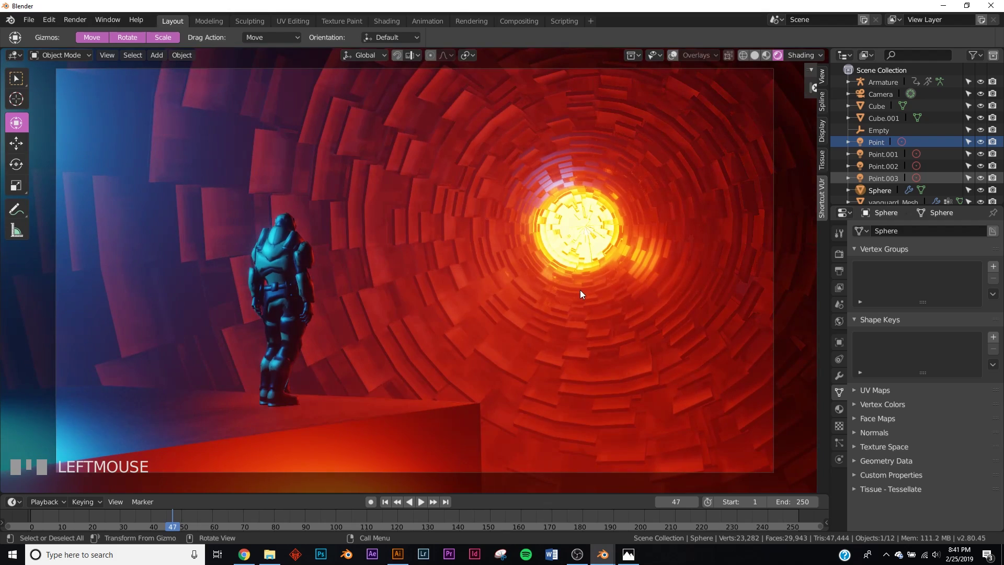
pyautogui.moveTo(580, 290); pyautogui.dragTo(328, 321, button='middle')
pyautogui.press('KP_0')
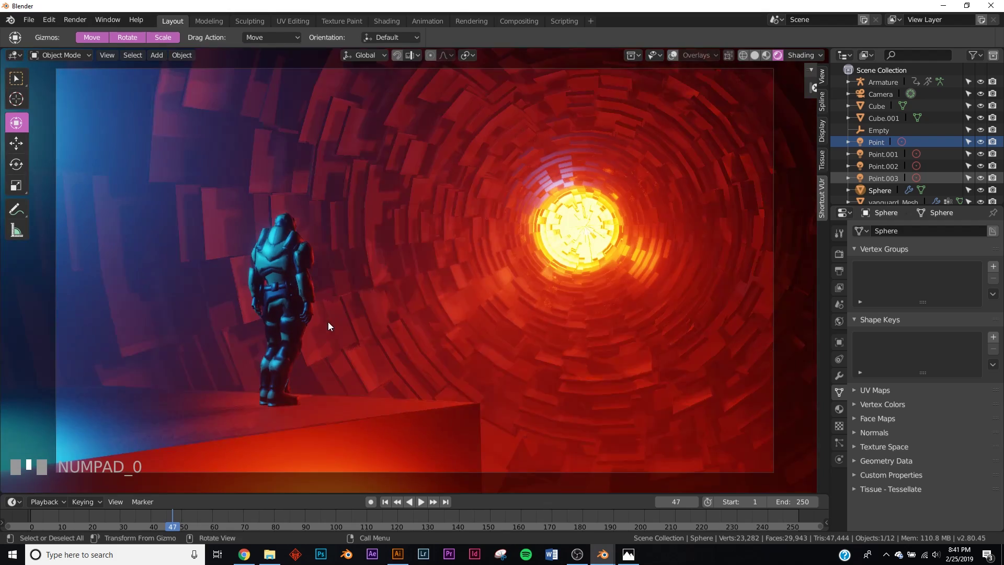
# - Scale the character's armature down slightly so the figure stands smaller on the platform
pyautogui.click(899, 83)
pyautogui.press('s')
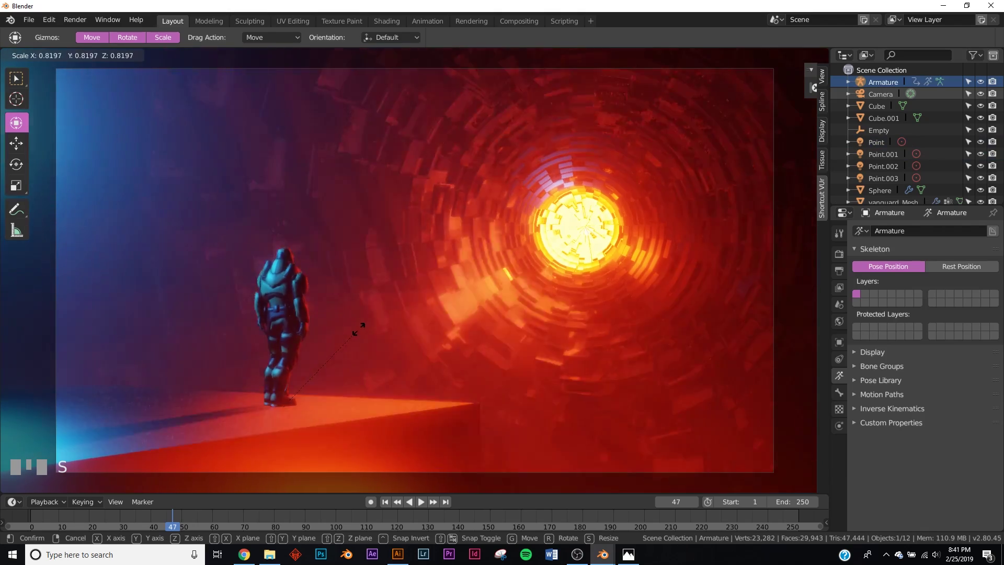
pyautogui.click(362, 325)
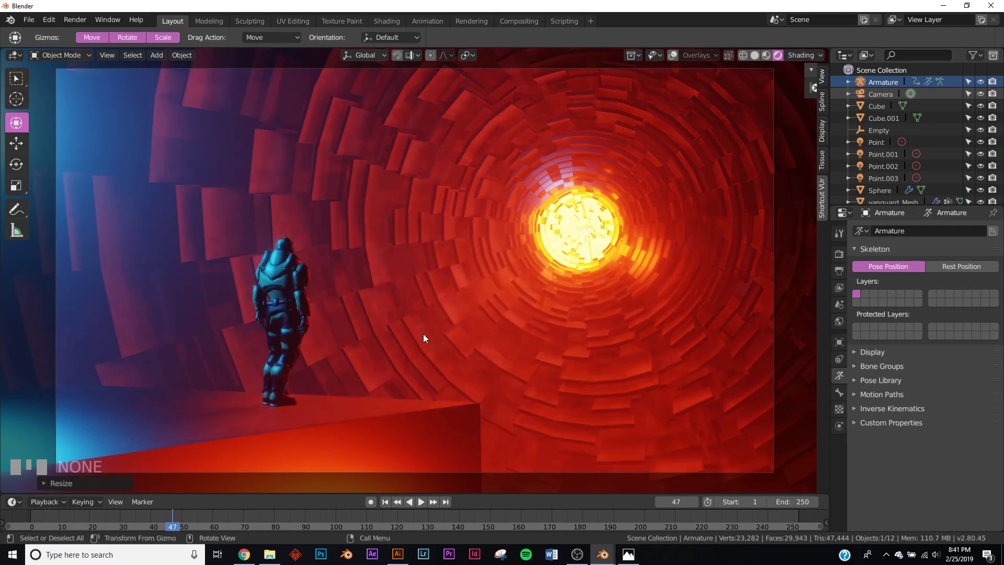
# - Enable Depth of Field for the Eevee render and open the camera's depth of field settings
pyautogui.click(840, 254)
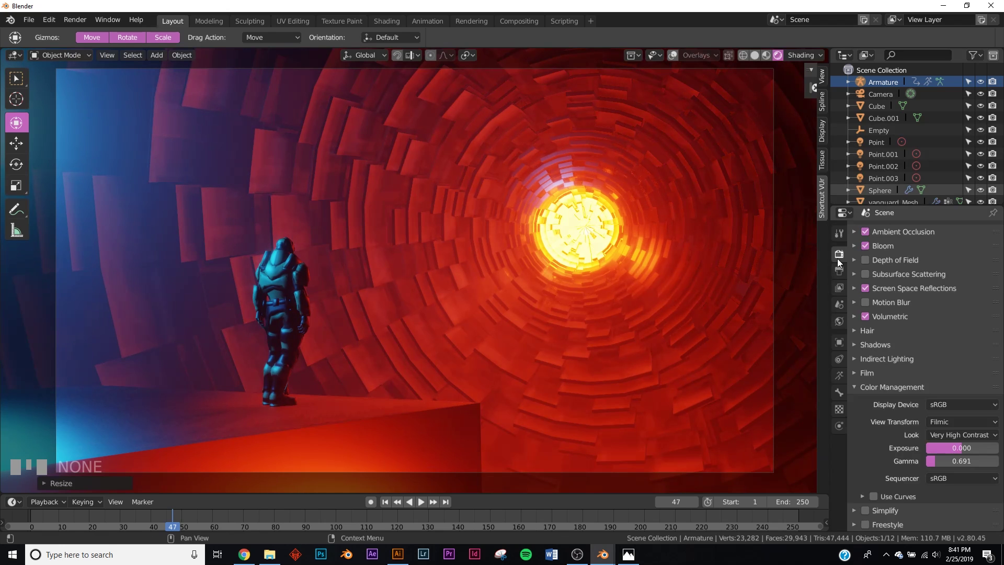
pyautogui.scroll(3, 875, 328)
pyautogui.click(865, 339)
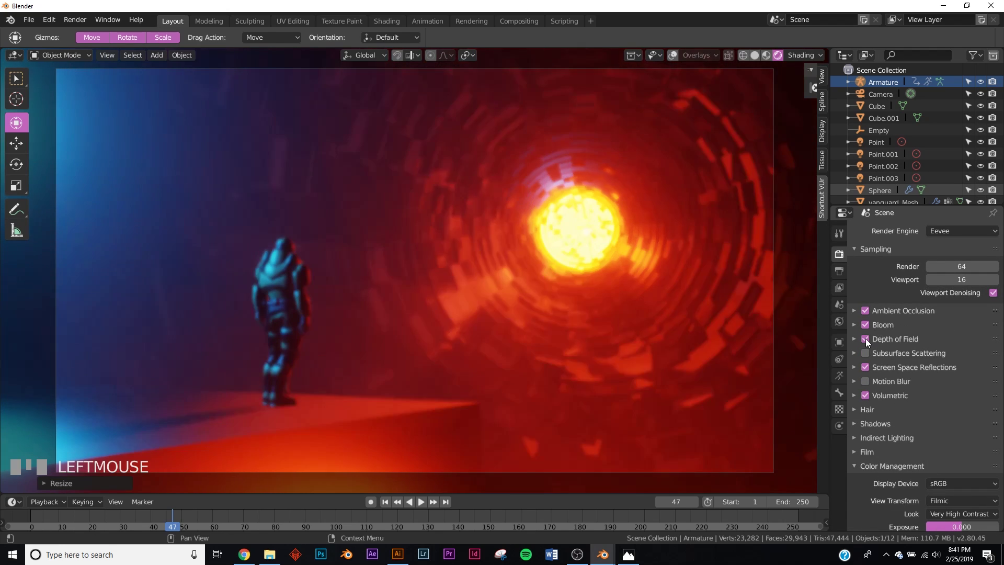
pyautogui.click(881, 94)
pyautogui.click(840, 376)
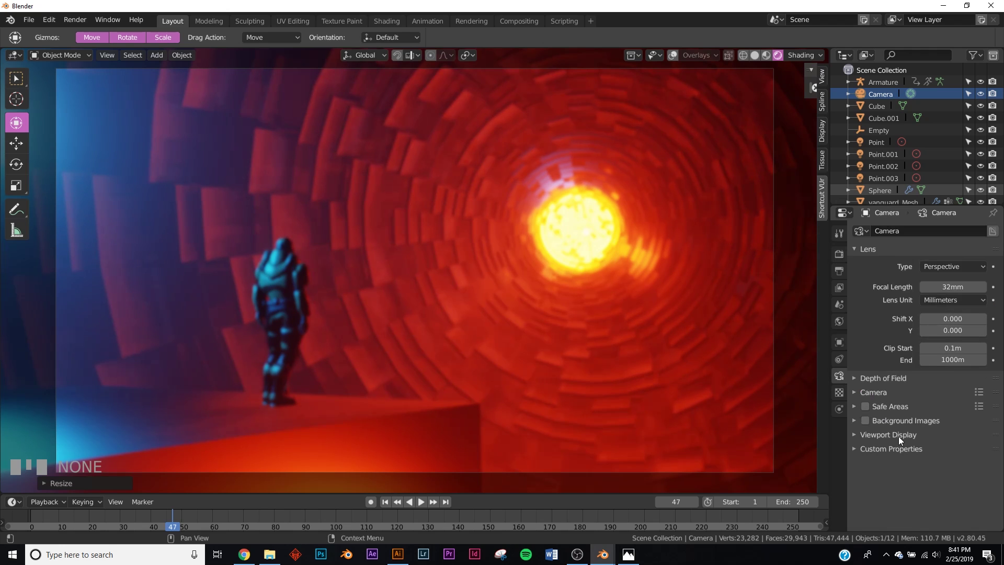
pyautogui.click(891, 378)
# - Try a camera F-stop of 111.7 with a focus distance of 0.97 m while viewing the character up close
pyautogui.moveTo(950, 444); pyautogui.dragTo(979, 444)
pyautogui.moveTo(953, 408); pyautogui.dragTo(967, 408)
pyautogui.scroll(5, 307, 363)
pyautogui.keyDown('shift'); pyautogui.moveTo(347, 324); pyautogui.dragTo(670, 253, button='middle'); pyautogui.keyUp('shift')
pyautogui.scroll(-3, 670, 253)
pyautogui.moveTo(952, 408); pyautogui.dragTo(981, 408)
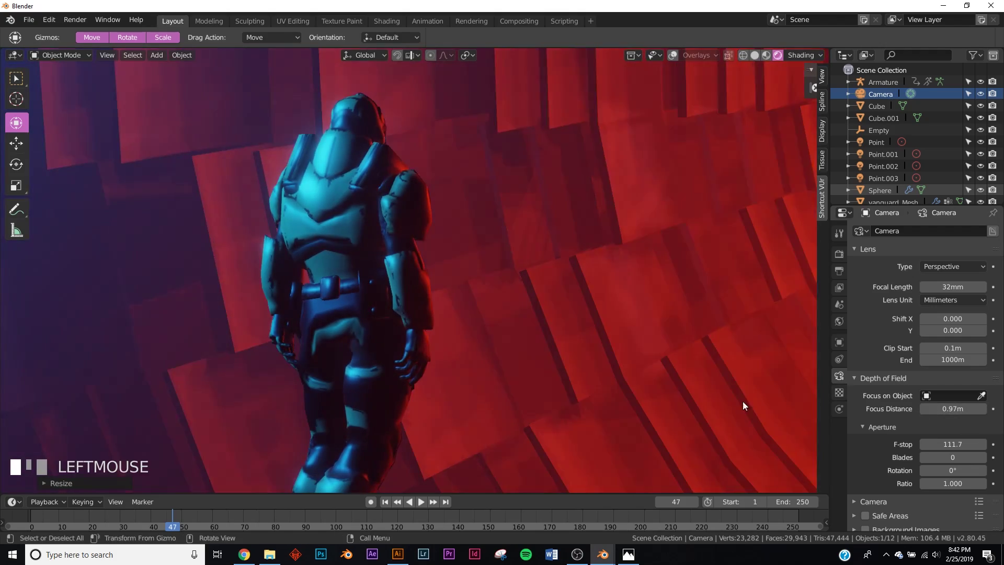
# - Set the camera's F-stop to 6.3 and bring the character into focus with a focus distance of 4.7 m
pyautogui.scroll(-4, 573, 368)
pyautogui.moveTo(953, 444); pyautogui.dragTo(891, 444)
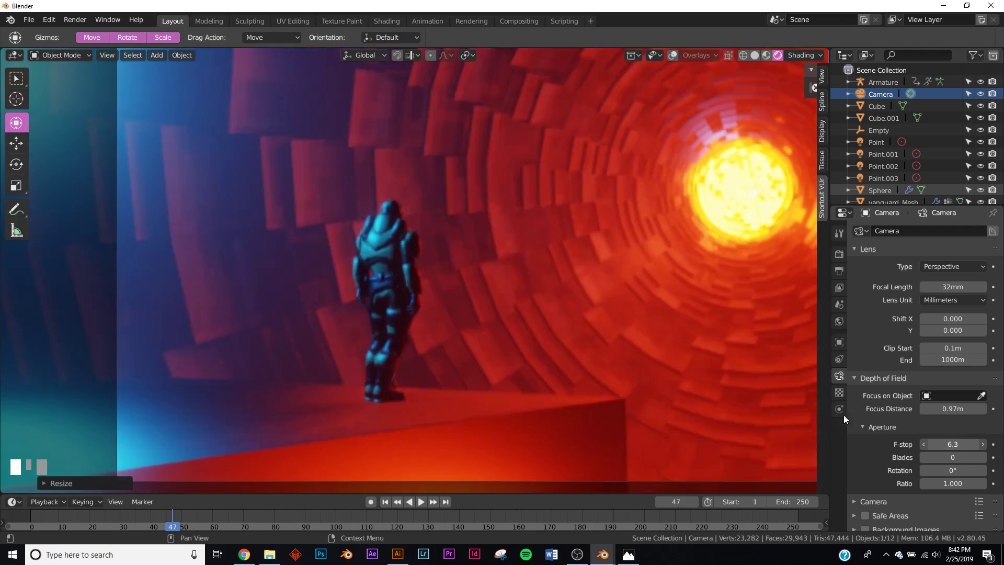
pyautogui.scroll(4, 317, 273)
pyautogui.moveTo(953, 409); pyautogui.dragTo(983, 408)
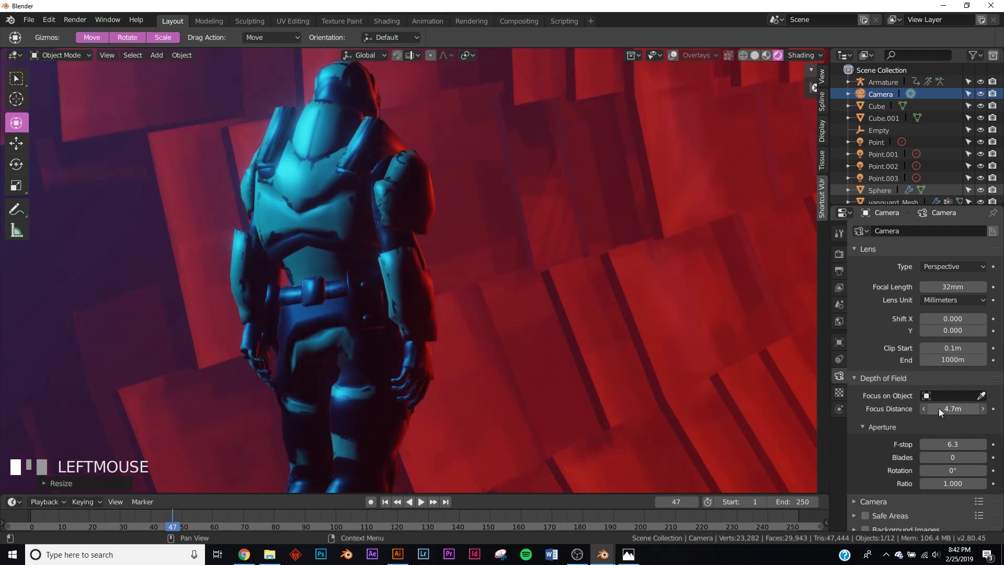
pyautogui.scroll(-2, 601, 353)
pyautogui.scroll(-5, 601, 354)
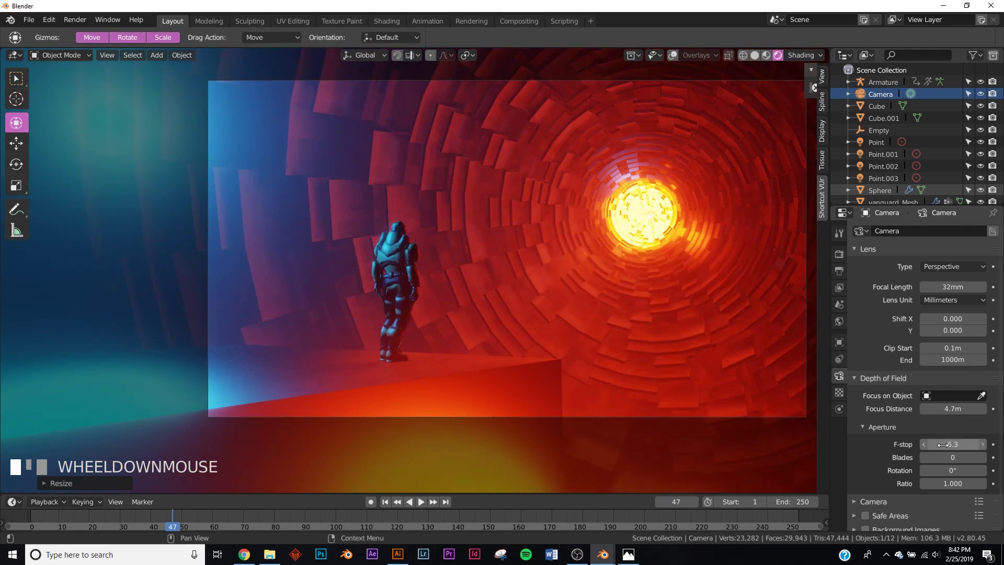
# - Lower the camera's F-stop to 0.9 to blur the tunnel background
pyautogui.click(922, 444)
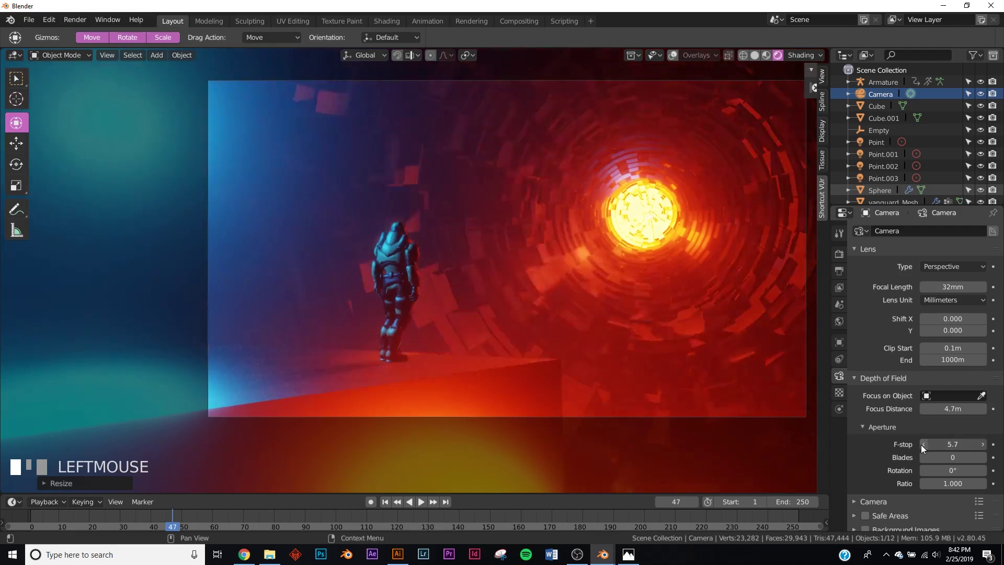
pyautogui.moveTo(924, 444); pyautogui.dragTo(916, 444)
pyautogui.click(924, 444)
pyautogui.click(923, 444)
pyautogui.click(924, 444)
pyautogui.click(924, 444)
pyautogui.click(924, 444)
pyautogui.click(924, 444)
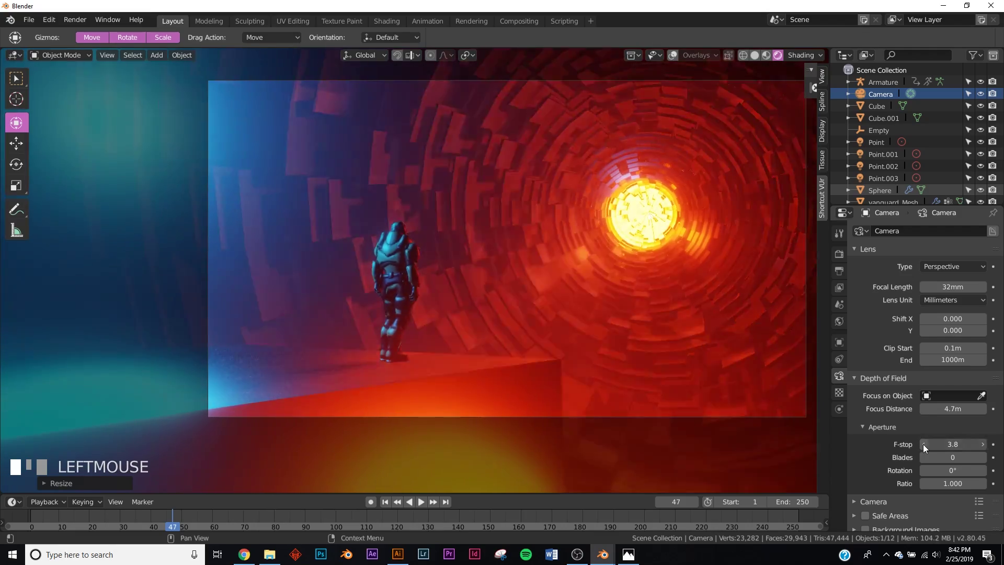
pyautogui.click(924, 444)
pyautogui.moveTo(953, 444); pyautogui.dragTo(909, 445)
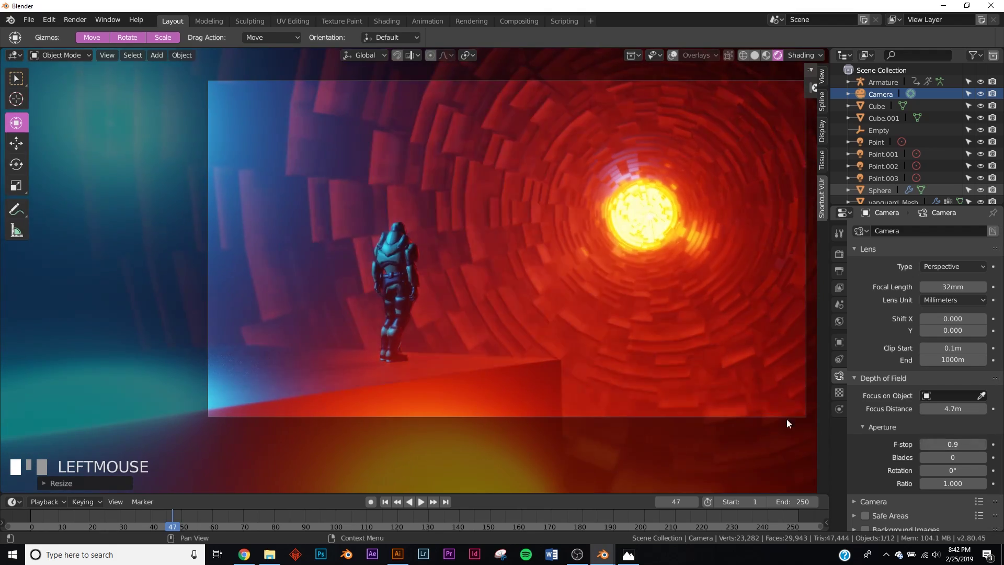
# - Check the framing and focus in the camera view and start rendering the still image
pyautogui.scroll(2, 387, 348)
pyautogui.scroll(-1, 387, 348)
pyautogui.keyDown('shift'); pyautogui.moveTo(387, 348); pyautogui.dragTo(507, 321, button='middle'); pyautogui.keyUp('shift')
pyautogui.scroll(1, 291, 133)
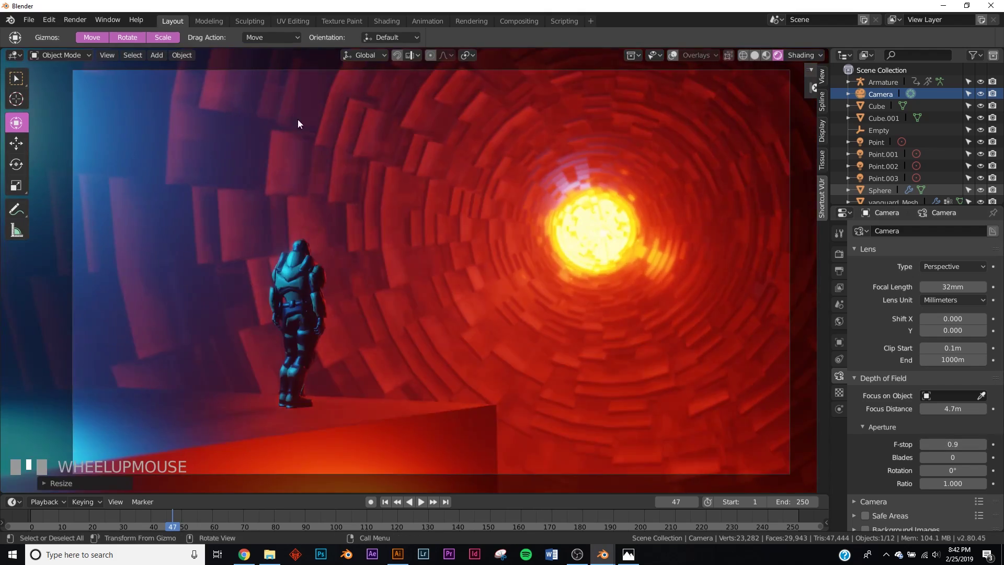
pyautogui.click(75, 19)
pyautogui.click(85, 29)
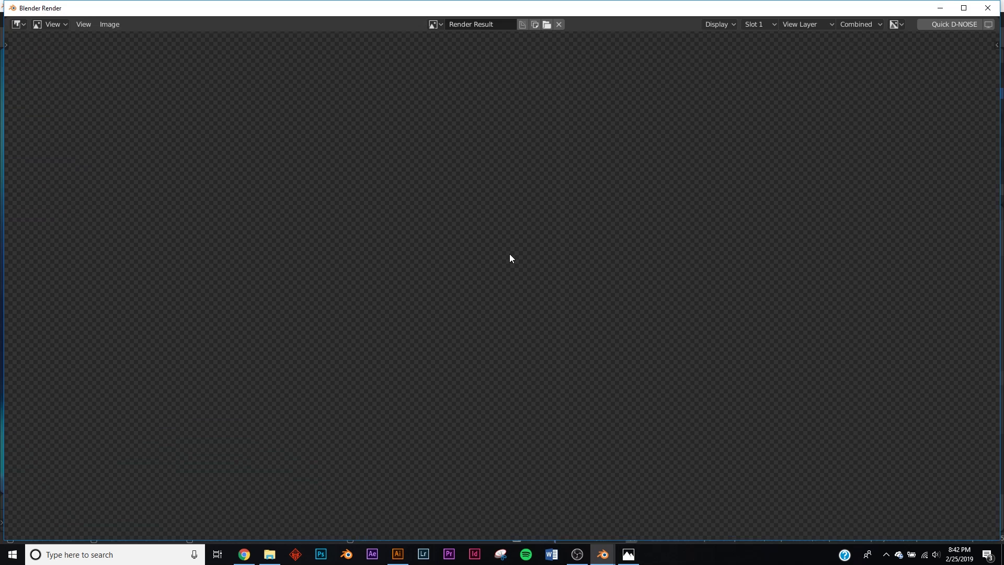